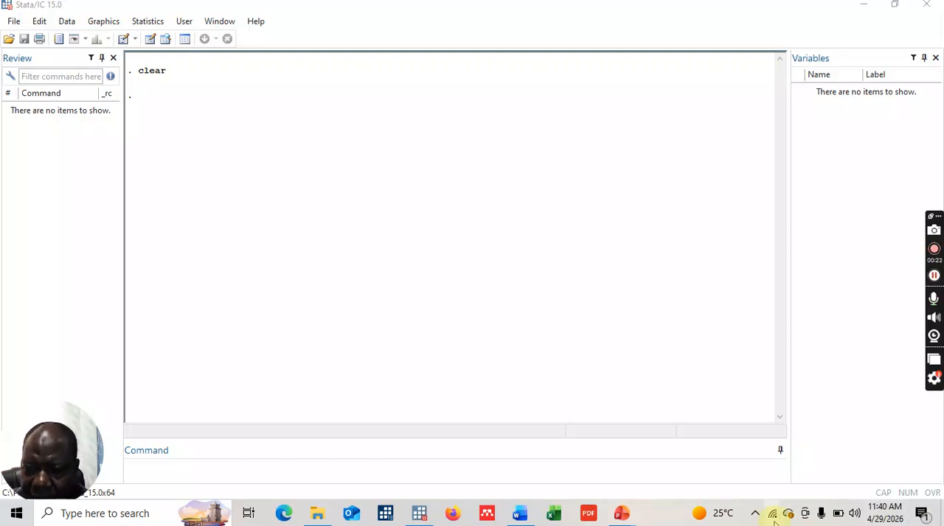
- Run the comment line "**formatting and moving a graph into a word document for analysis"
{"action": "left_click", "coordinate": [158, 472]}
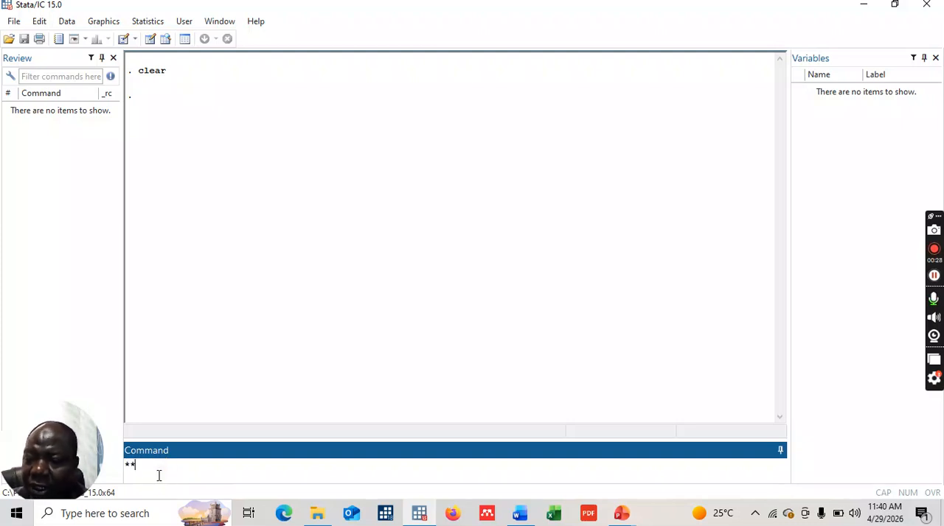
{"action": "type", "text": "**formatting and moving a graph"}
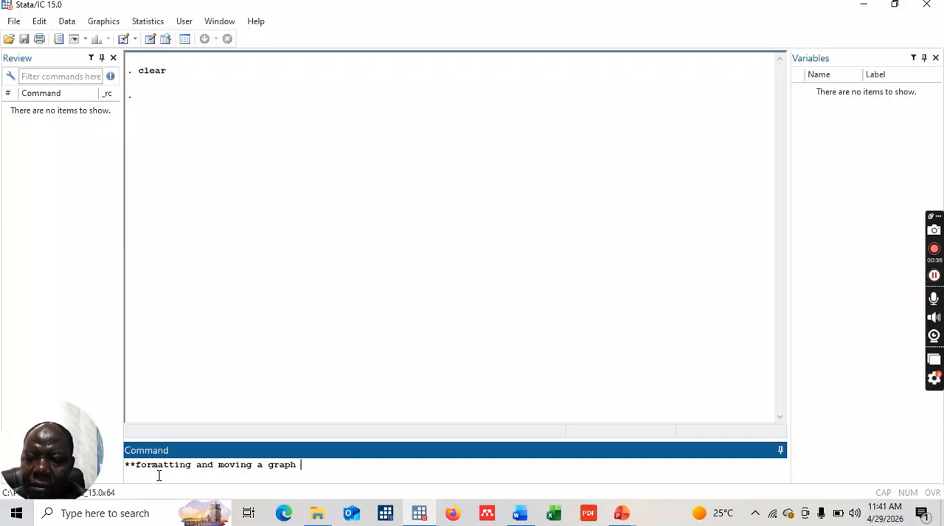
{"action": "type", "text": " into a word document aft"}
{"action": "key", "text": "BackSpace"}
{"action": "key", "text": "BackSpace"}
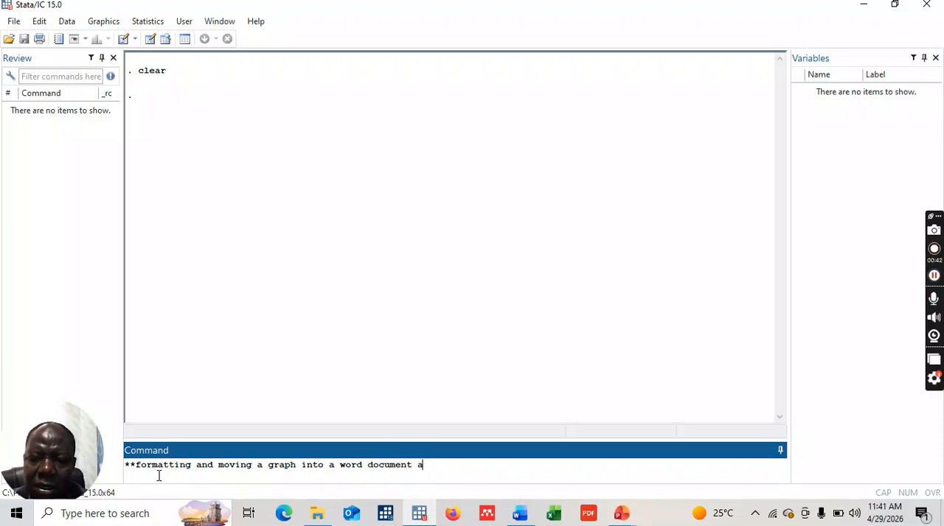
{"action": "type", "text": "for analysis"}
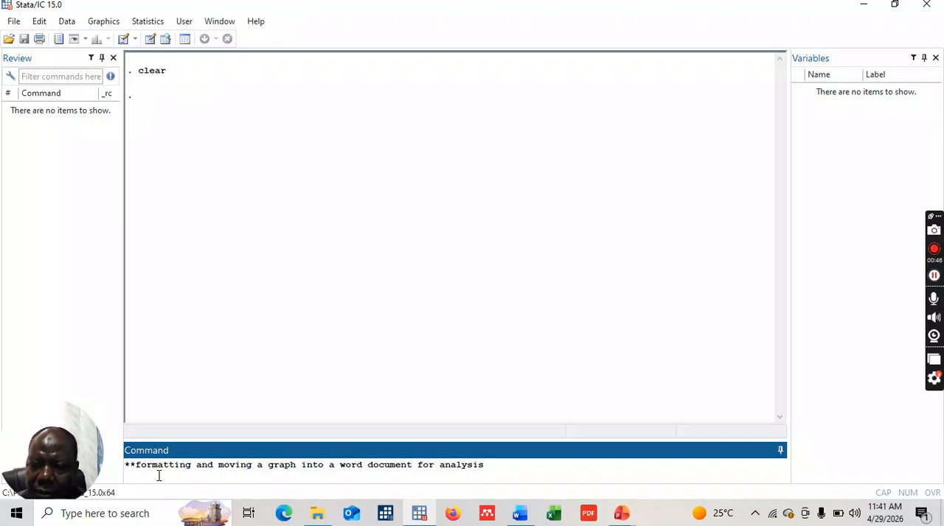
{"action": "key", "text": "Return"}
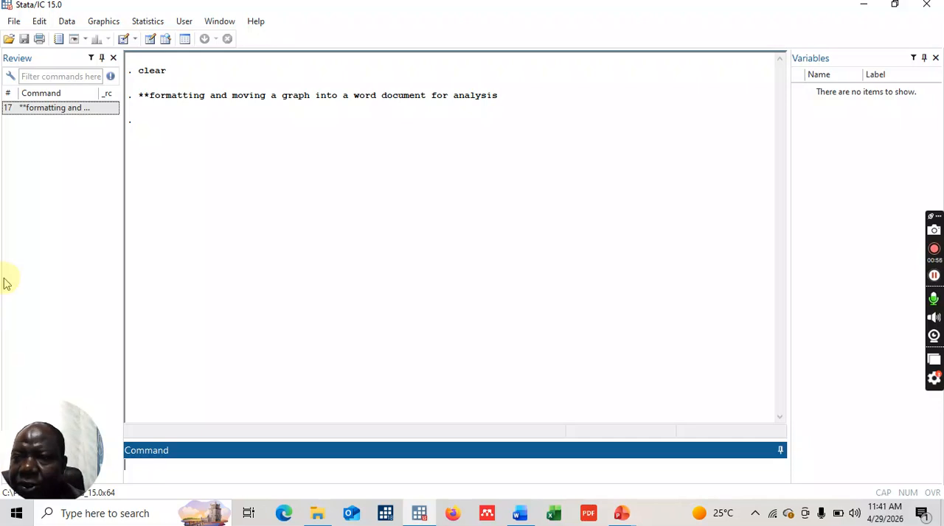
- Import the MACRO-INDICATORS sheet of the MACROECONOMIC INDICATORS Excel file, using the first row as variable names
{"action": "left_click", "coordinate": [13, 22]}
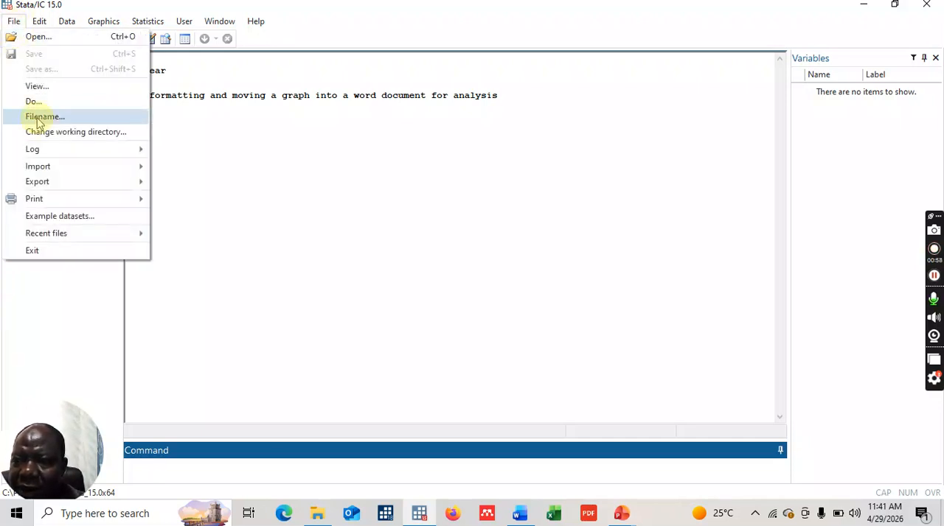
{"action": "mouse_move", "coordinate": [49, 169]}
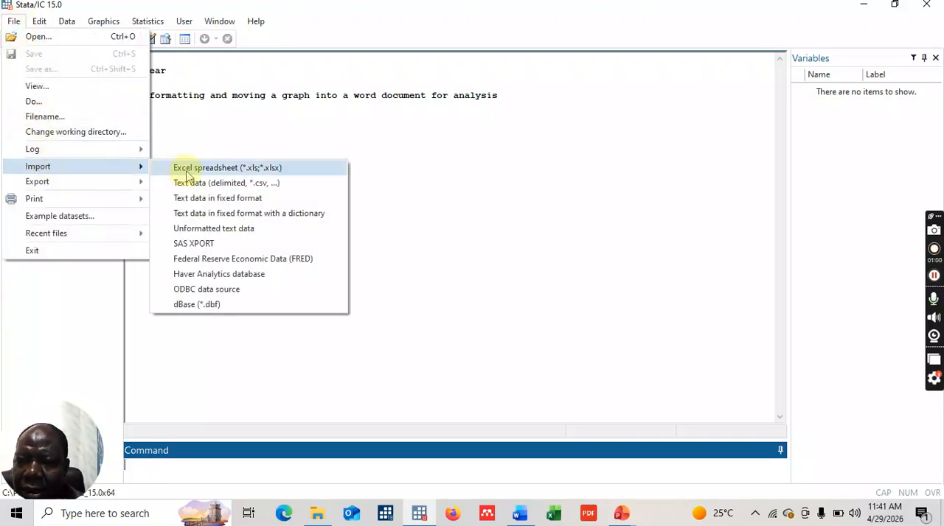
{"action": "left_click", "coordinate": [185, 169]}
{"action": "left_click", "coordinate": [597, 146]}
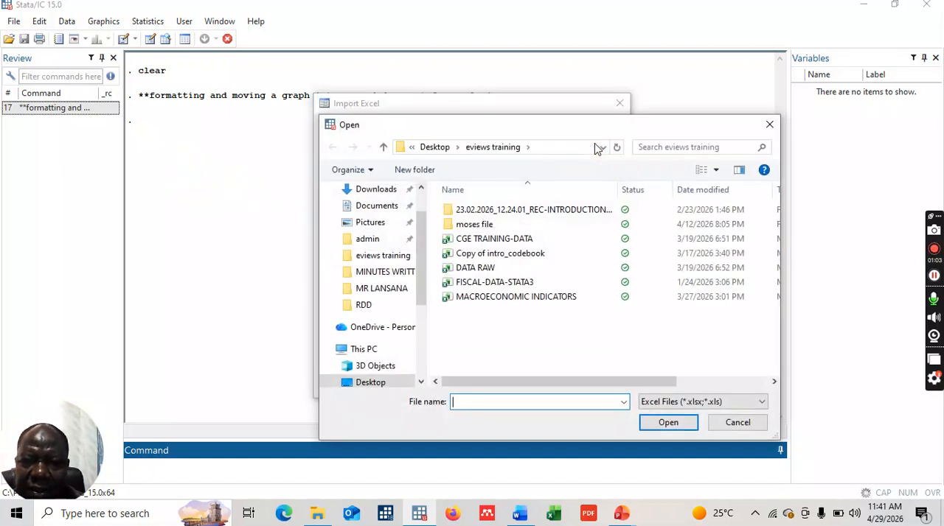
{"action": "left_click", "coordinate": [483, 298]}
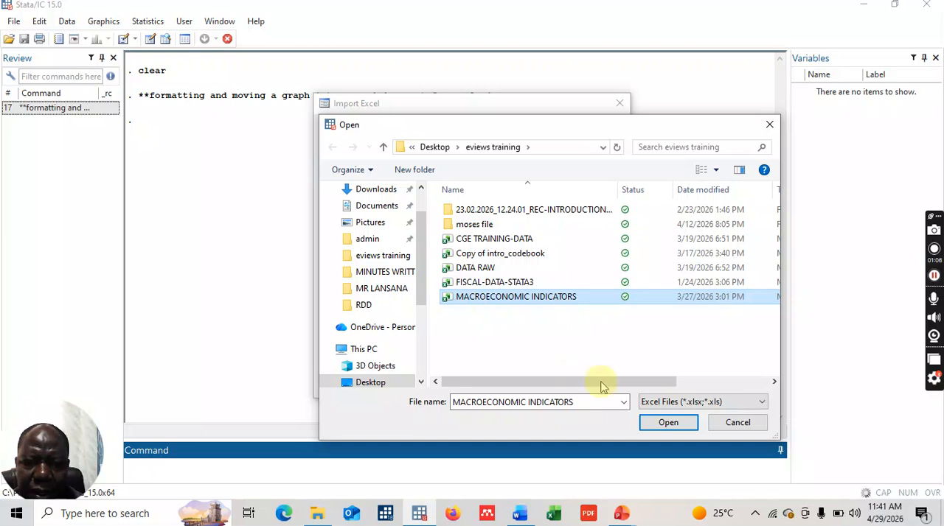
{"action": "left_click", "coordinate": [667, 421]}
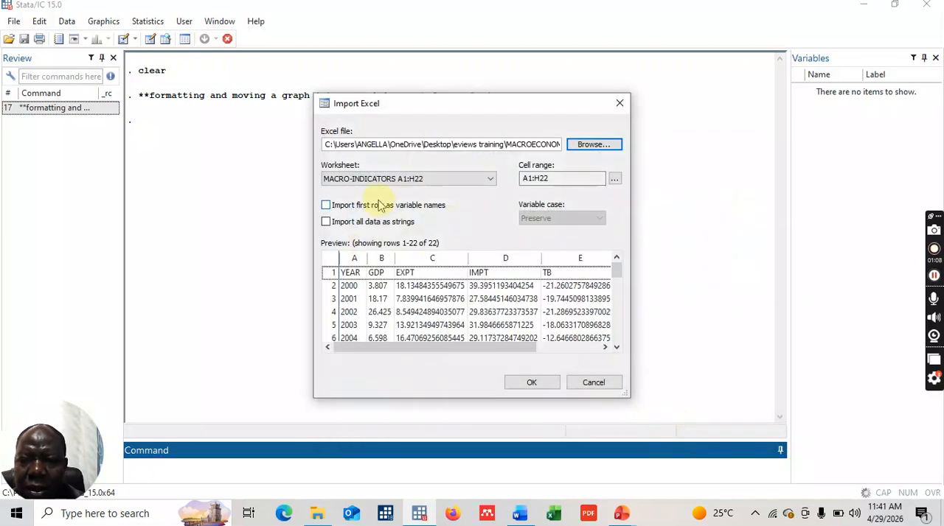
{"action": "left_click", "coordinate": [326, 206]}
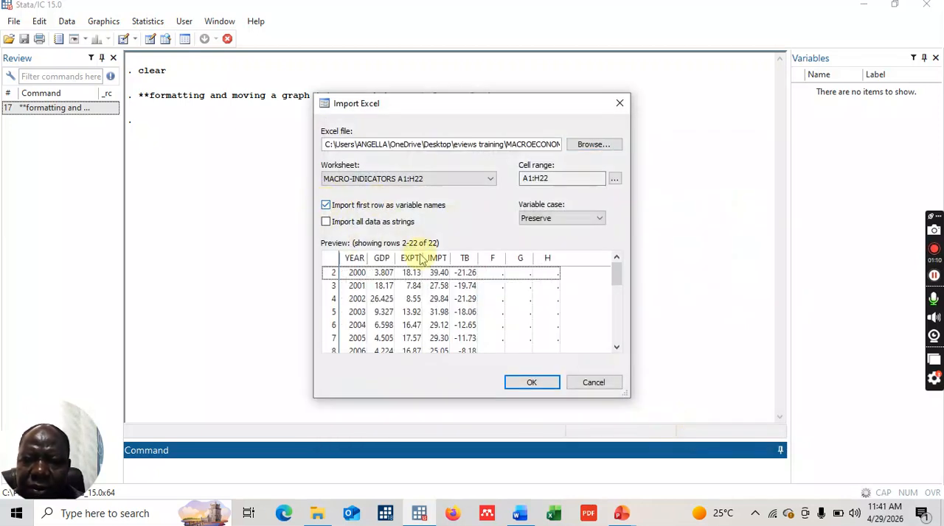
{"action": "left_click", "coordinate": [529, 384]}
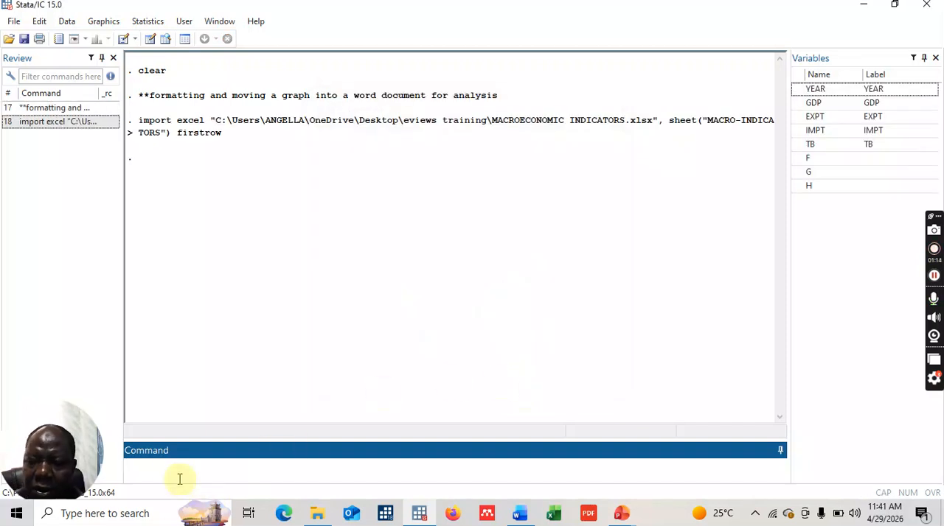
- Browse the imported dataset with the br command and close the data view
{"action": "type", "text": "br"}
{"action": "key", "text": "Return"}
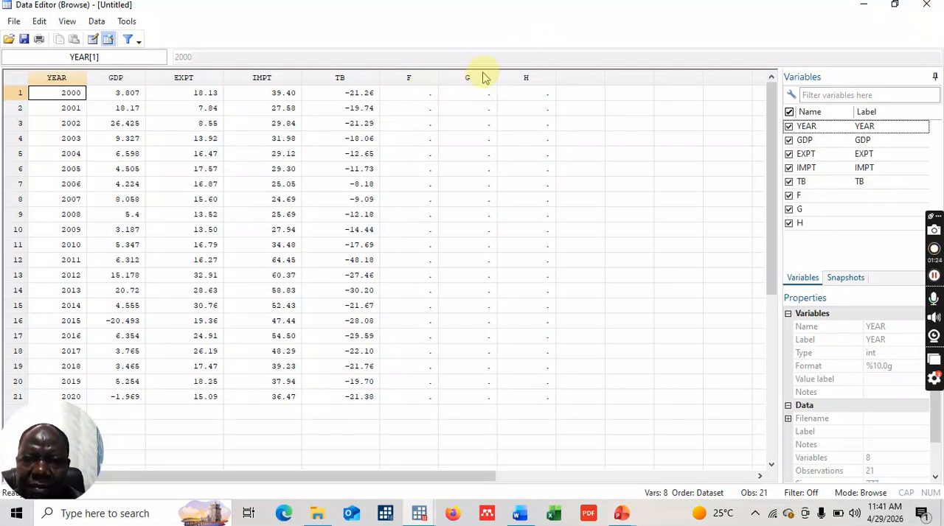
{"action": "left_click", "coordinate": [930, 6]}
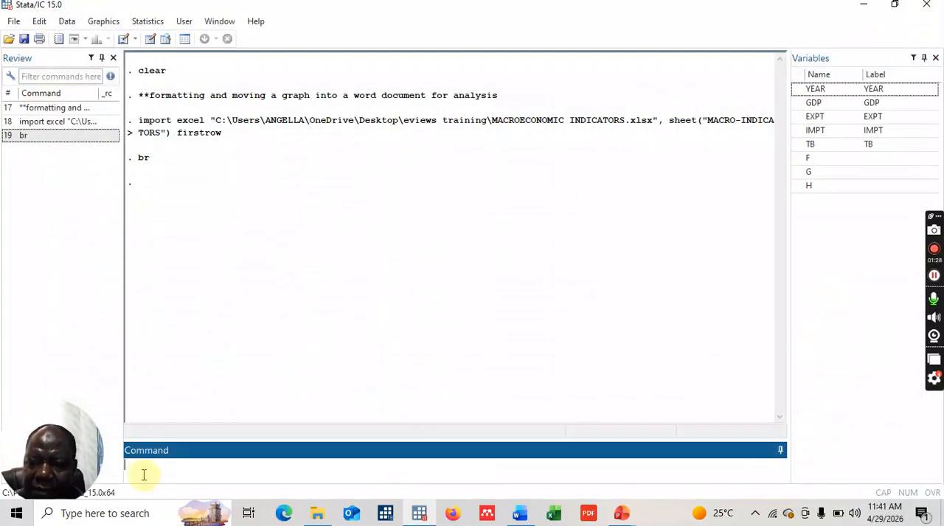
- Keep only the variables YEAR, GDP, EXPT, IMPT and TB, and declare YEAR as the time variable with tsset
{"action": "type", "text": "keep"}
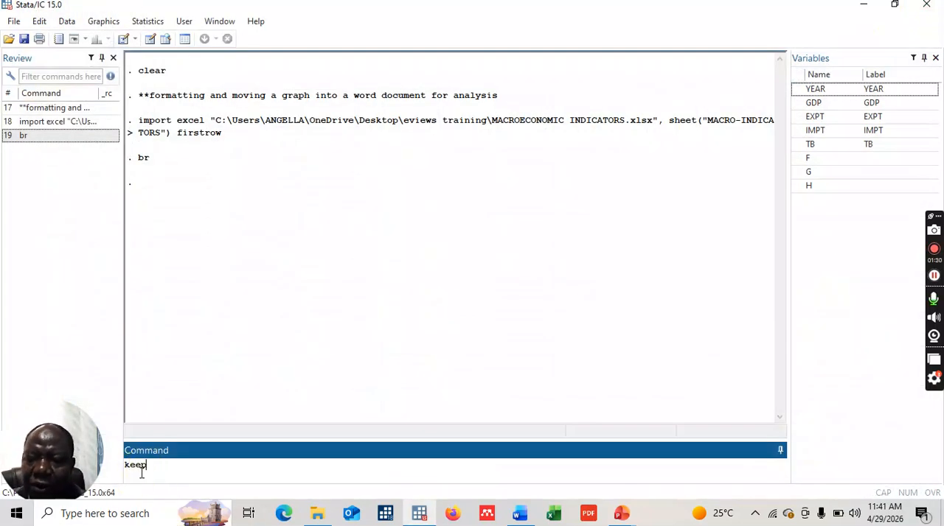
{"action": "left_click", "coordinate": [825, 91]}
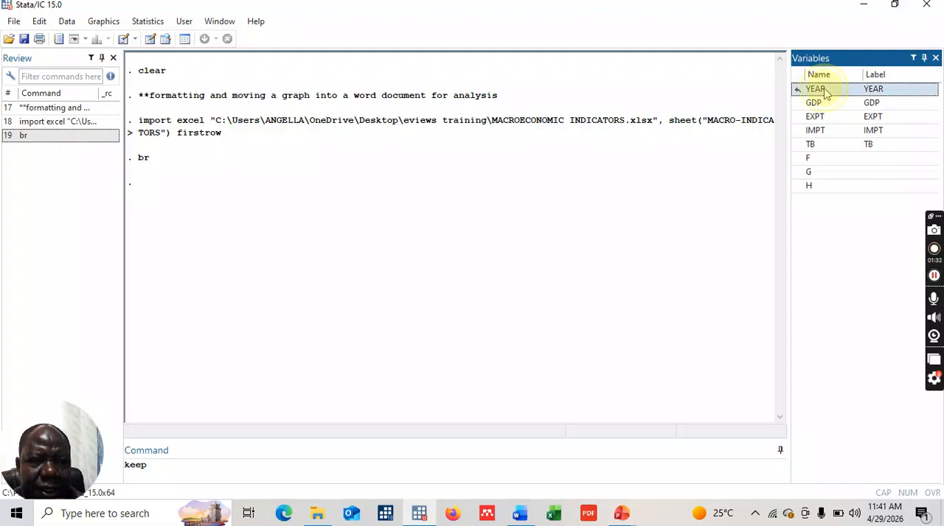
{"action": "left_click", "coordinate": [812, 103]}
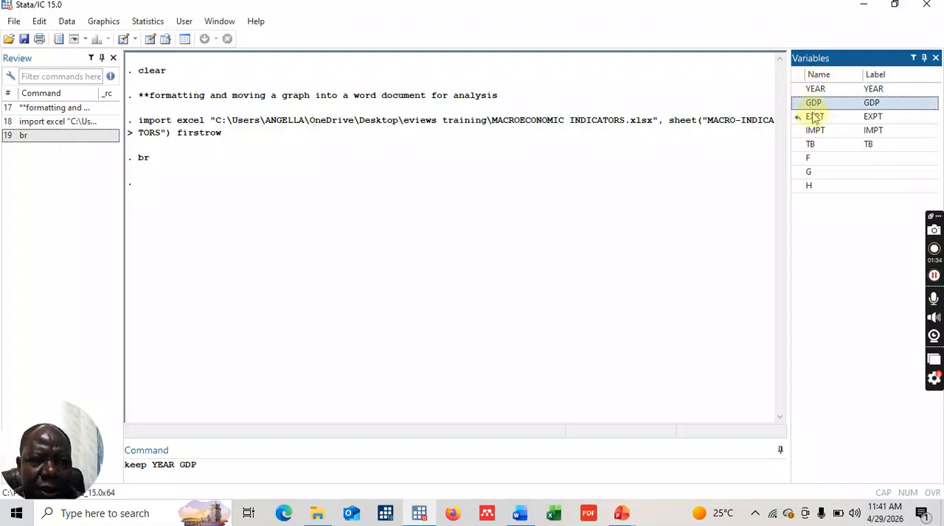
{"action": "left_click", "coordinate": [814, 116]}
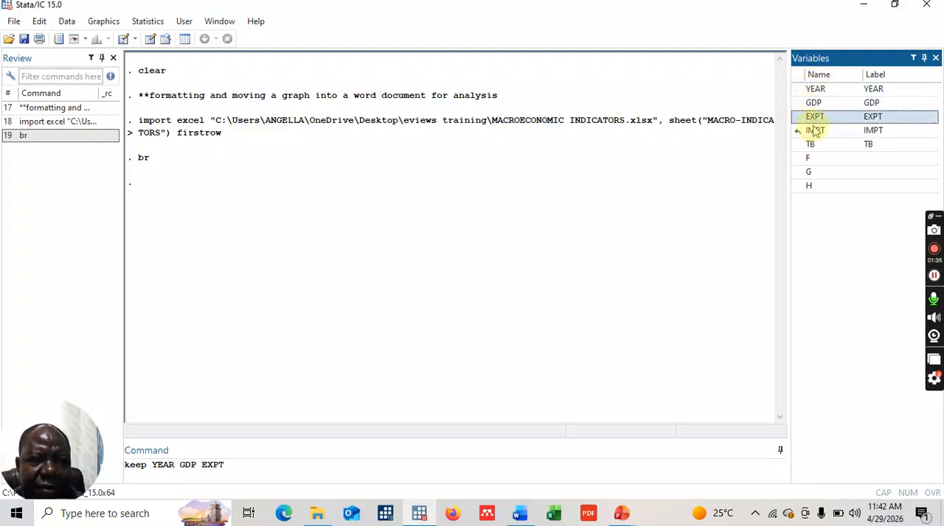
{"action": "left_click", "coordinate": [815, 131]}
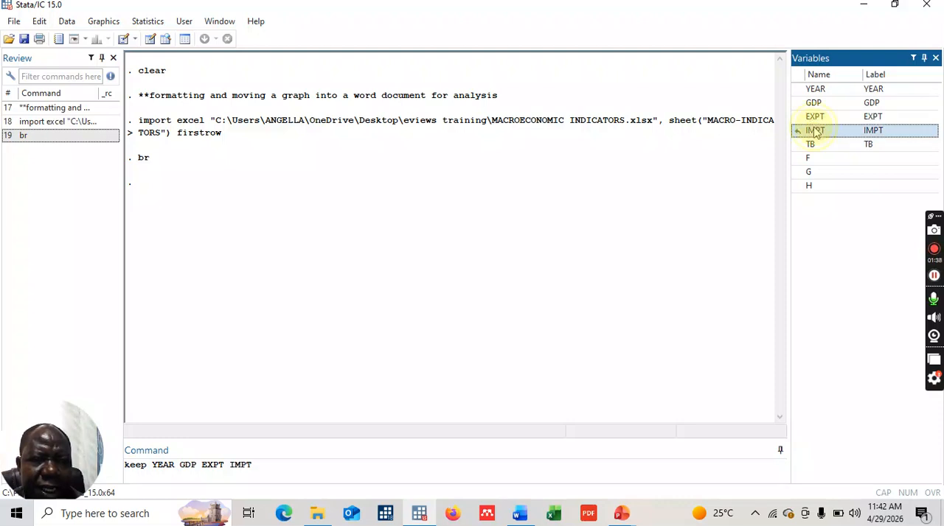
{"action": "left_click", "coordinate": [813, 149]}
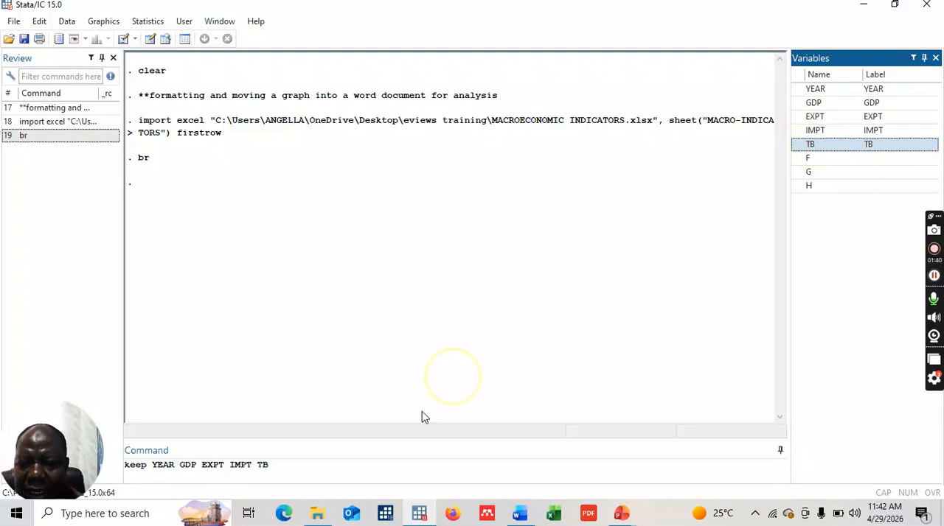
{"action": "left_click", "coordinate": [302, 468]}
{"action": "key", "text": "Return"}
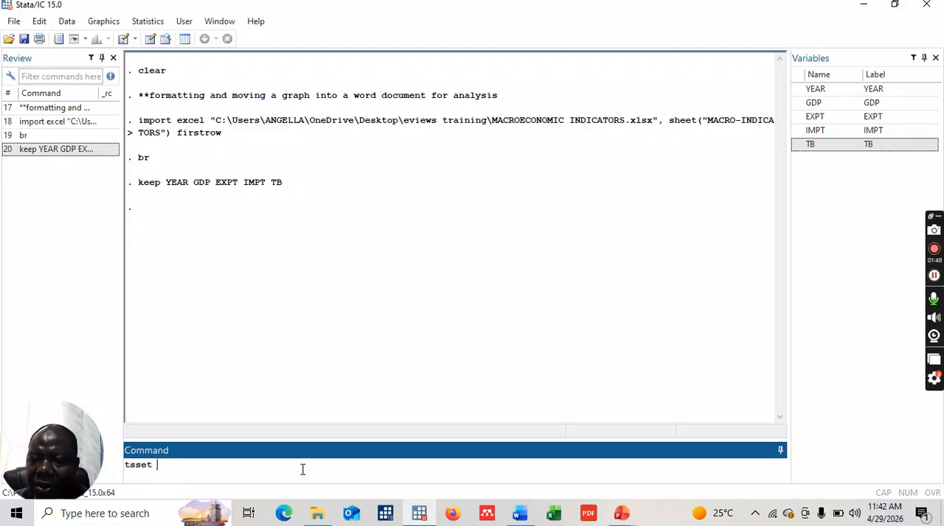
{"action": "type", "text": "tsset YEAR"}
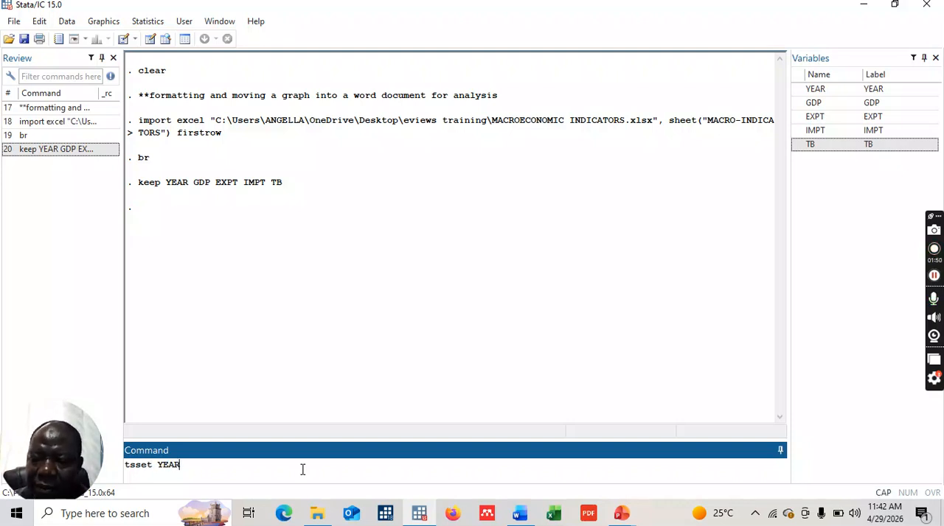
{"action": "key", "text": "Return"}
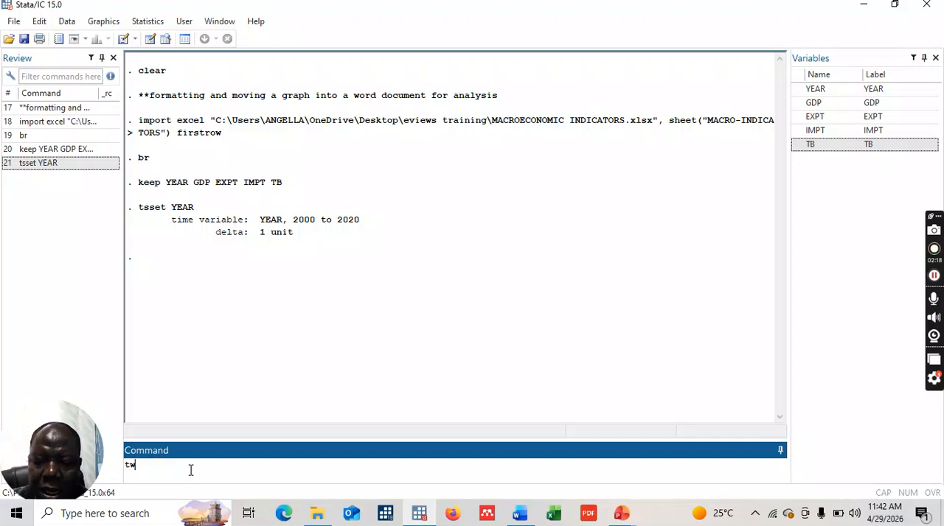
- Plot a twoway line graph of GDP against YEAR with the line color set to green
{"action": "type", "text": "y("}
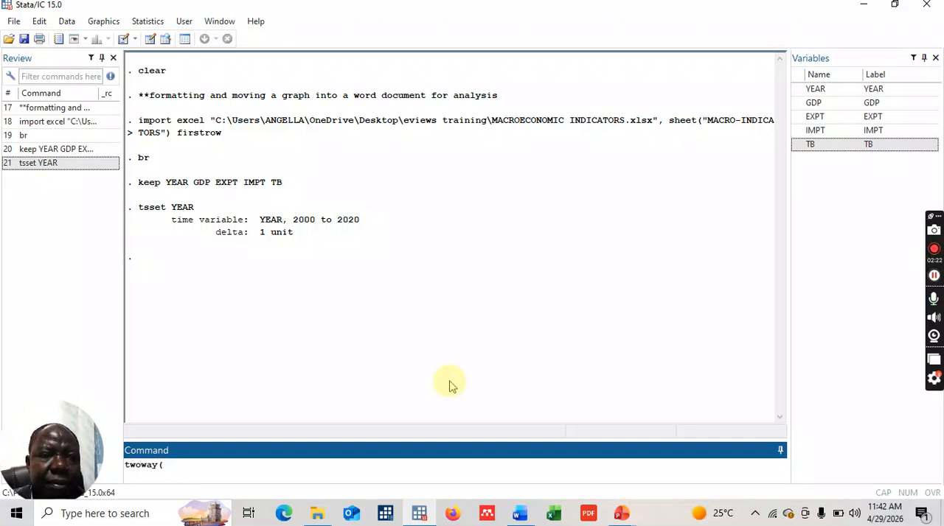
{"action": "left_click", "coordinate": [814, 103]}
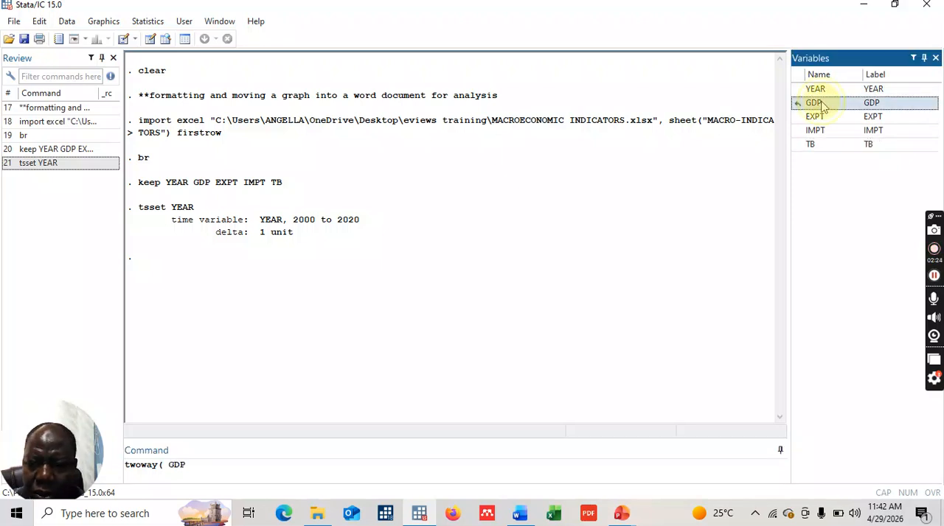
{"action": "left_click", "coordinate": [169, 465]}
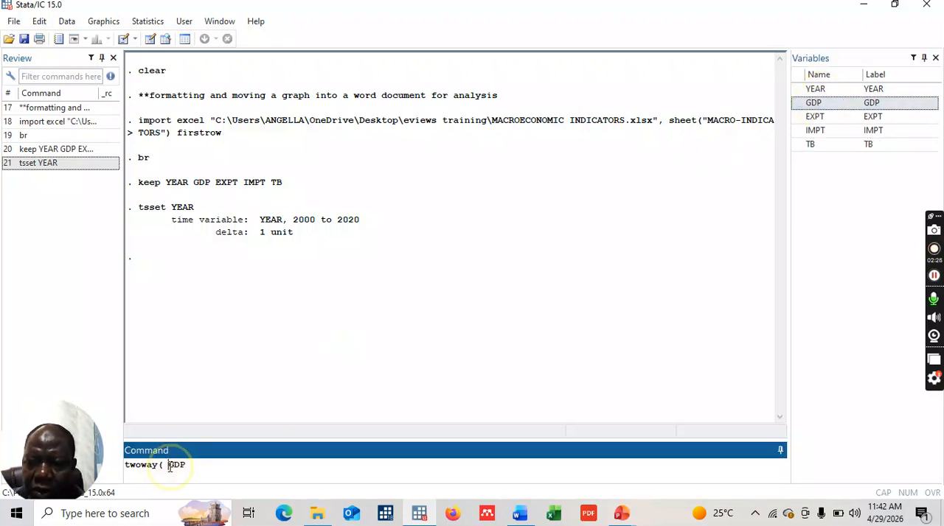
{"action": "type", "text": "line"}
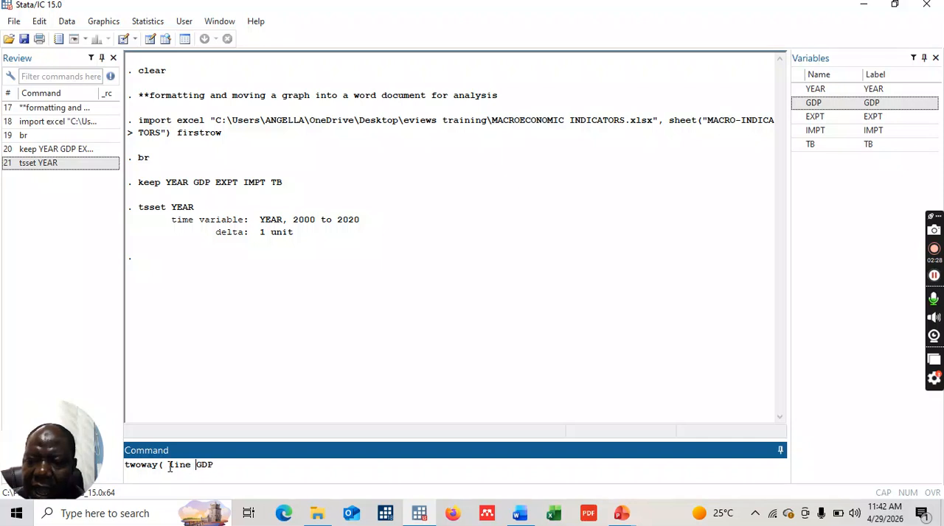
{"action": "left_click", "coordinate": [234, 467]}
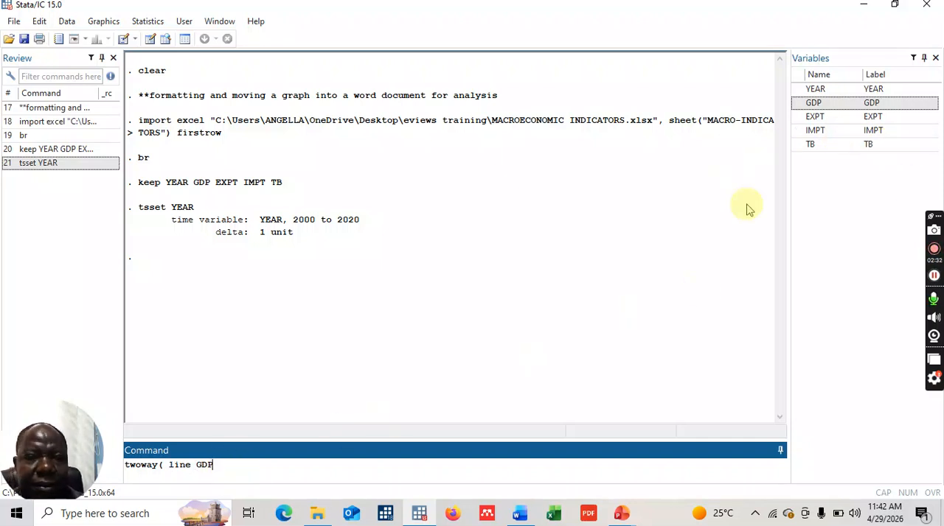
{"action": "double_click", "coordinate": [811, 89]}
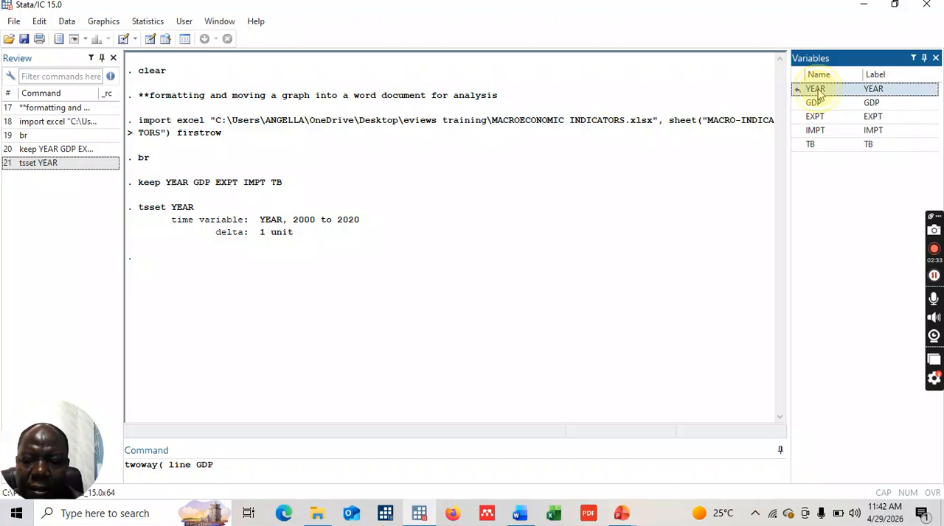
{"action": "left_click", "coordinate": [249, 467]}
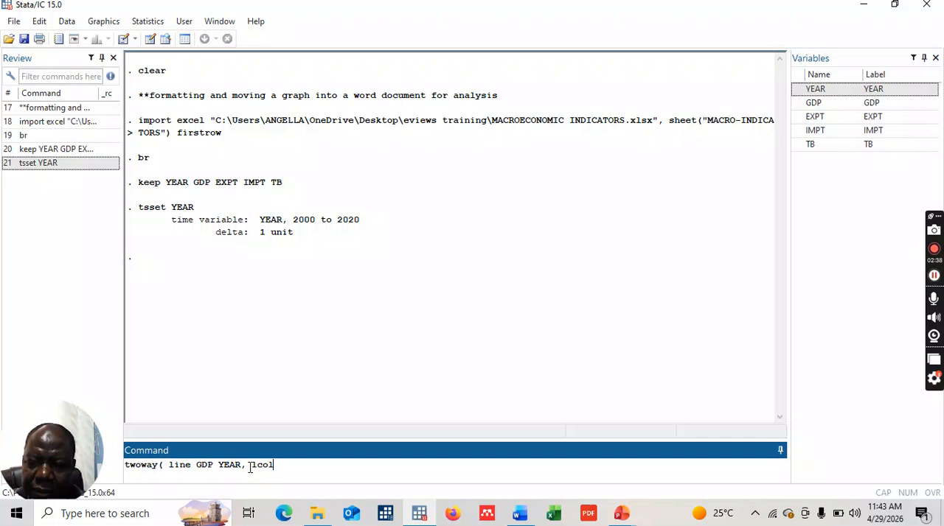
{"action": "type", "text": ", lcol(gree"}
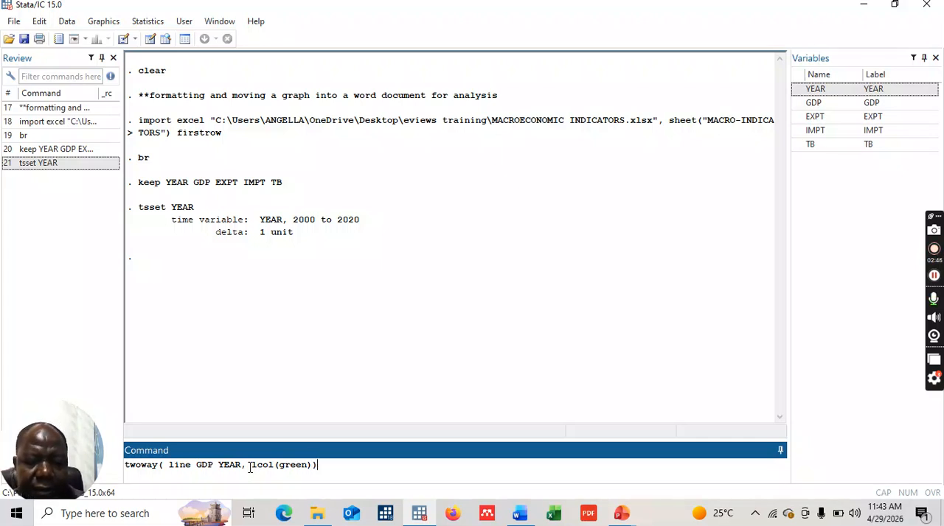
{"action": "type", "text": "n))"}
{"action": "key", "text": "Return"}
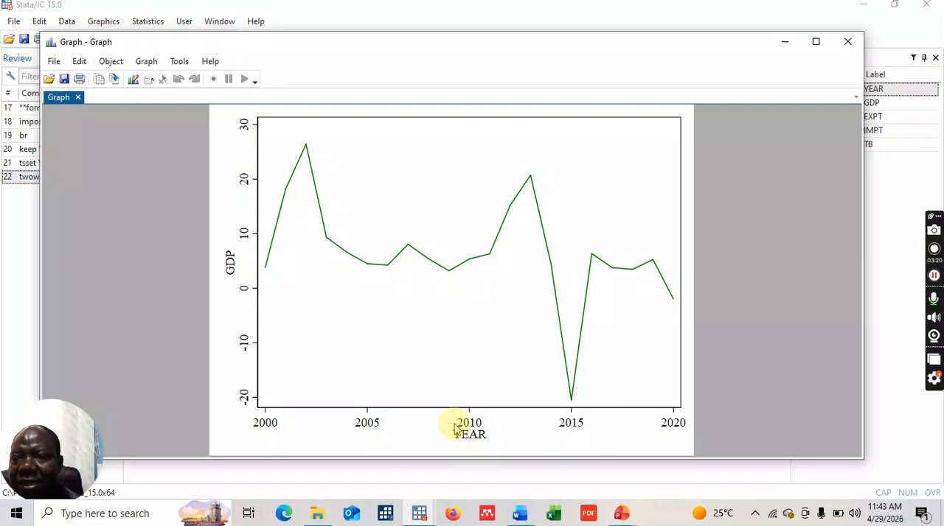
- Start the Graph Editor for the GDP line graph
{"action": "double_click", "coordinate": [373, 223]}
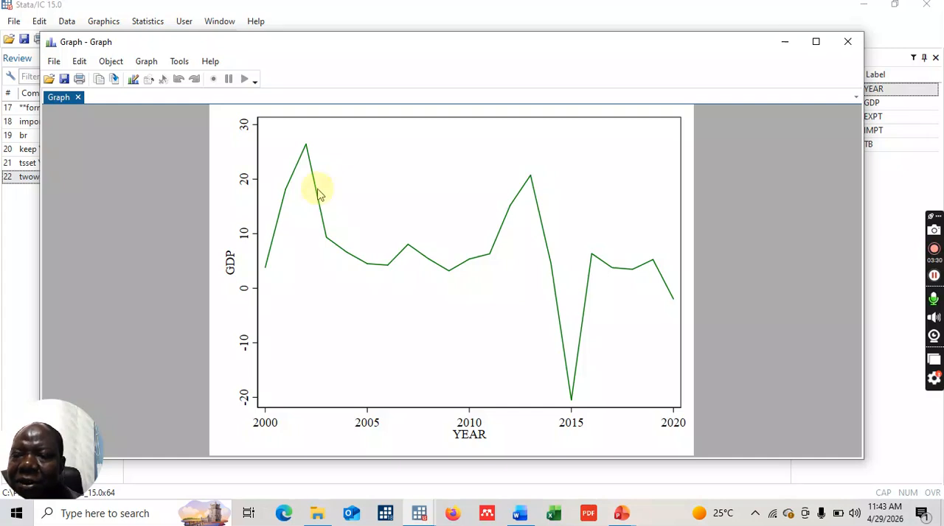
{"action": "left_click", "coordinate": [132, 82]}
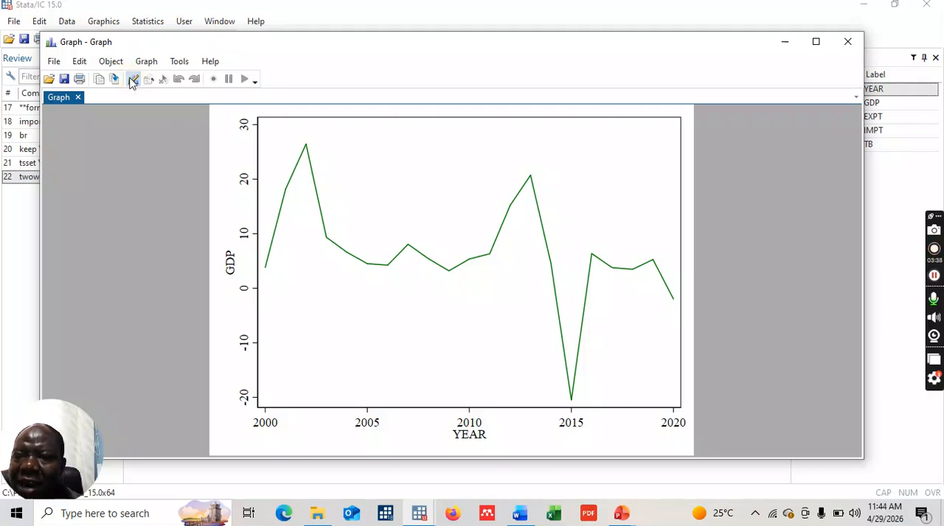
{"action": "left_click", "coordinate": [132, 82]}
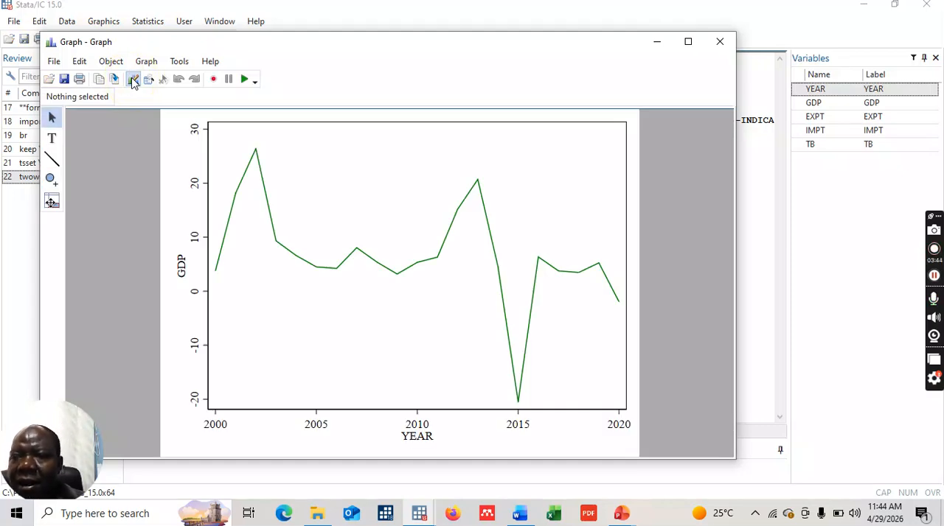
- Set the graph window font to Times New Roman in the graph preferences
{"action": "left_click", "coordinate": [81, 64]}
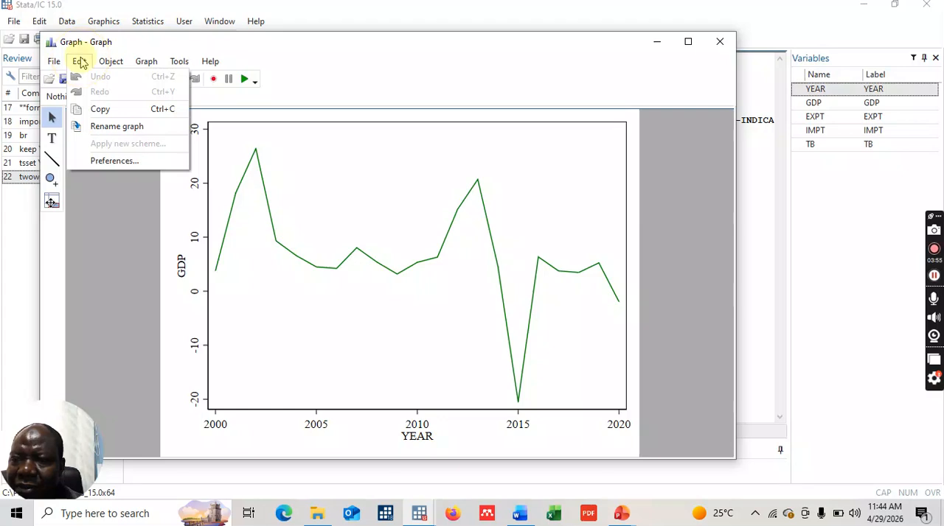
{"action": "left_click", "coordinate": [114, 161]}
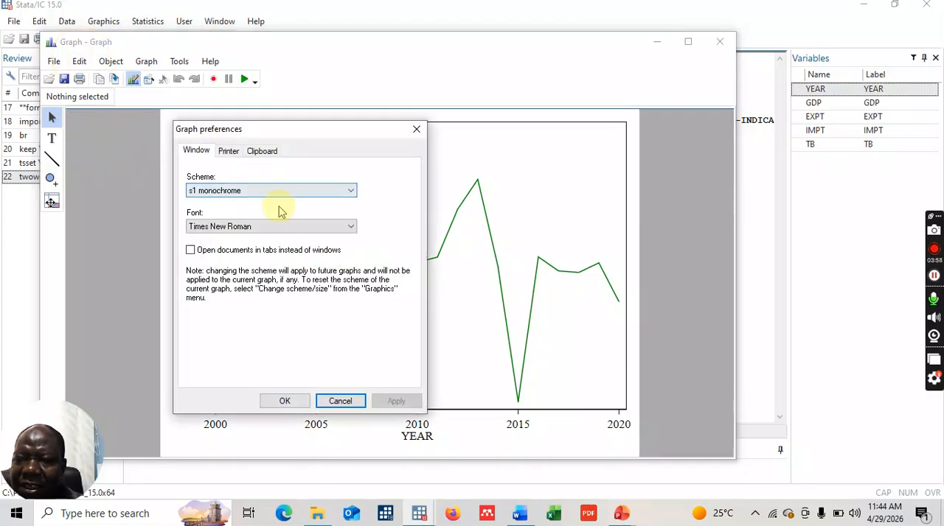
{"action": "left_click", "coordinate": [350, 228]}
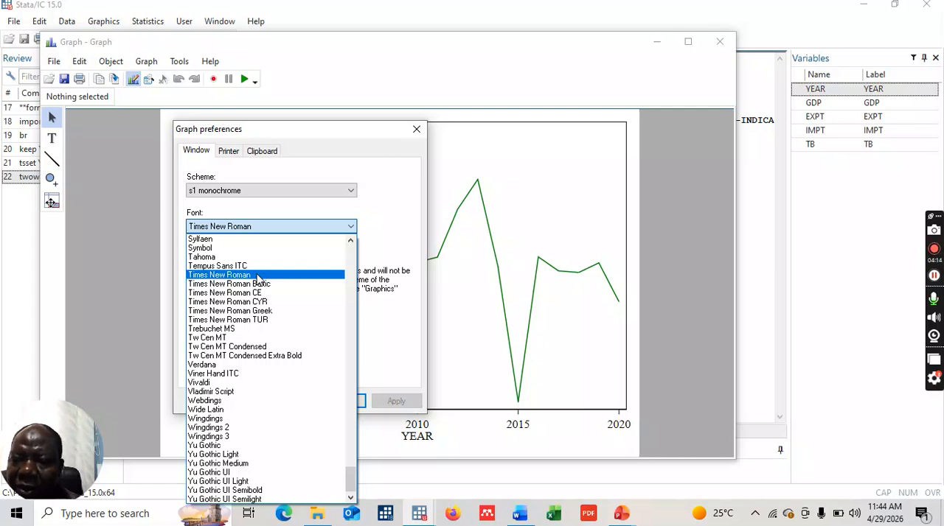
{"action": "left_click", "coordinate": [258, 276]}
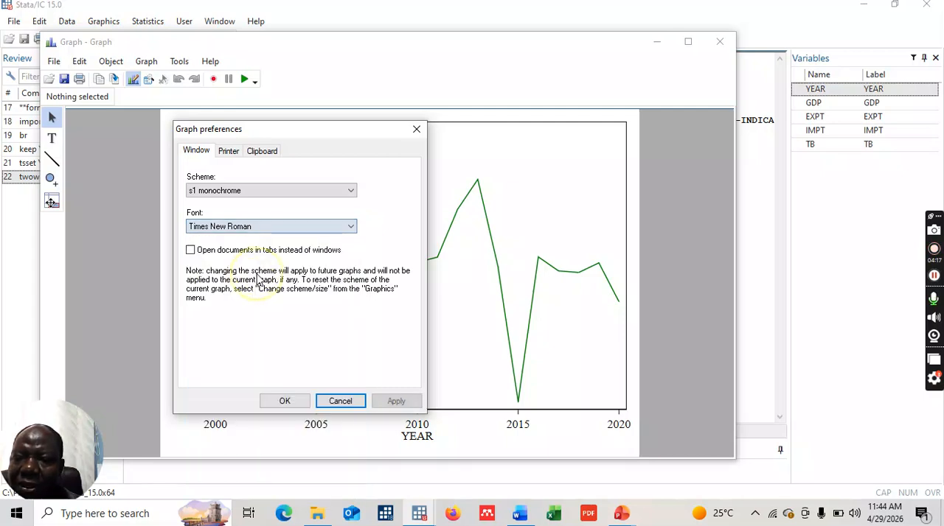
{"action": "left_click", "coordinate": [285, 402]}
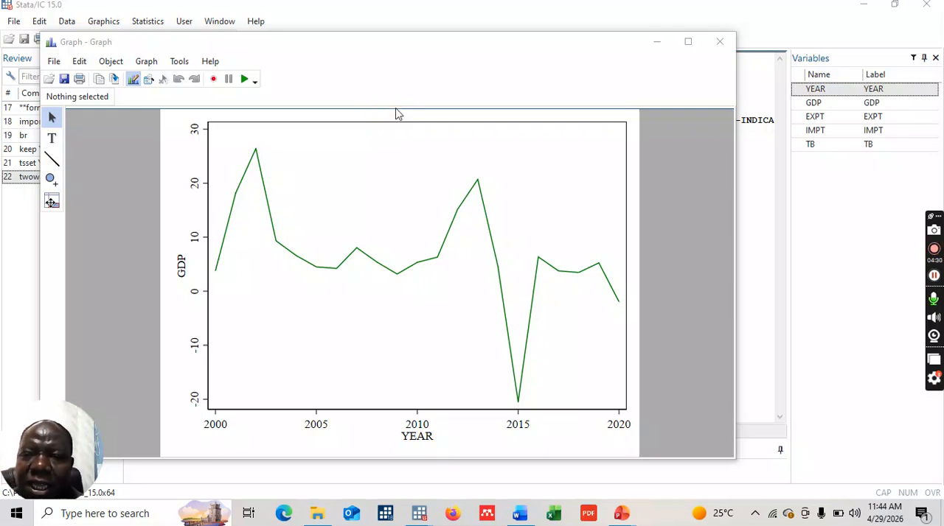
- Add the title "SL - RGDP GROWTH - 2000 - 2020" to the graph
{"action": "left_click", "coordinate": [396, 113]}
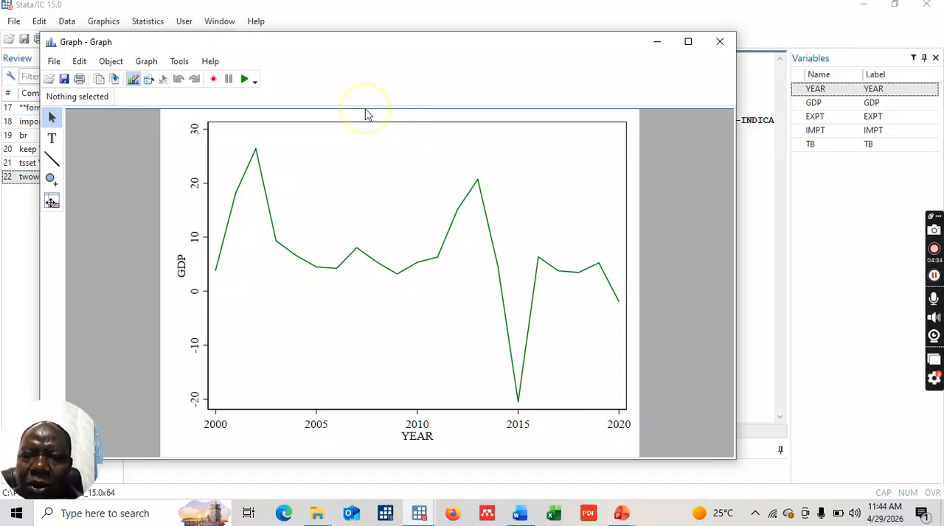
{"action": "left_click", "coordinate": [380, 121]}
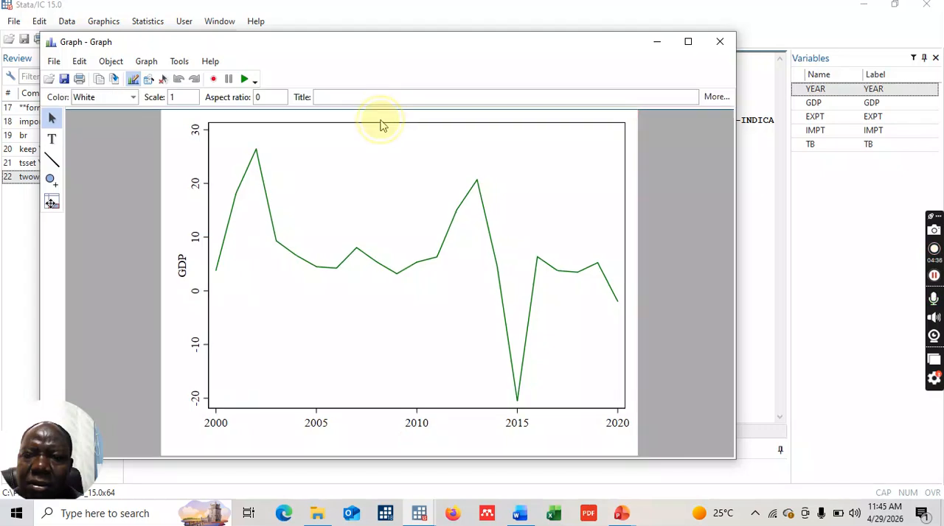
{"action": "double_click", "coordinate": [379, 120]}
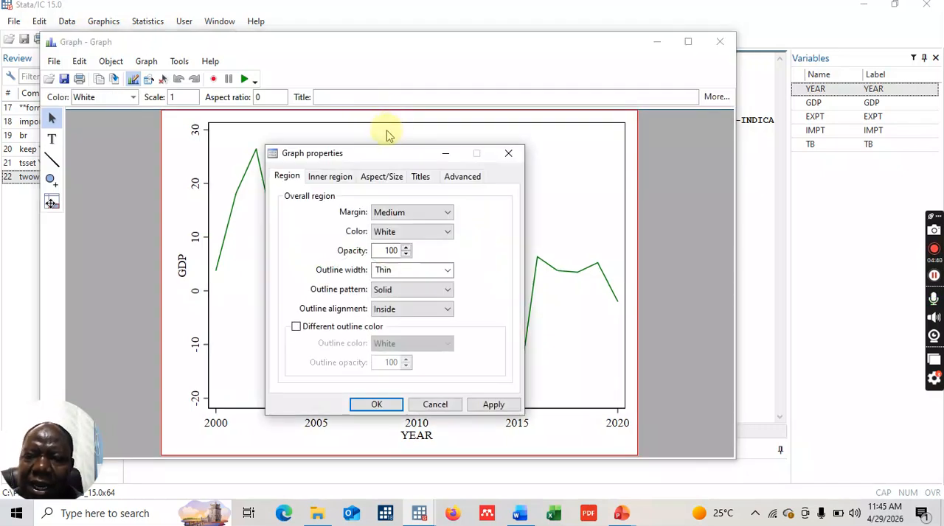
{"action": "left_click", "coordinate": [420, 178]}
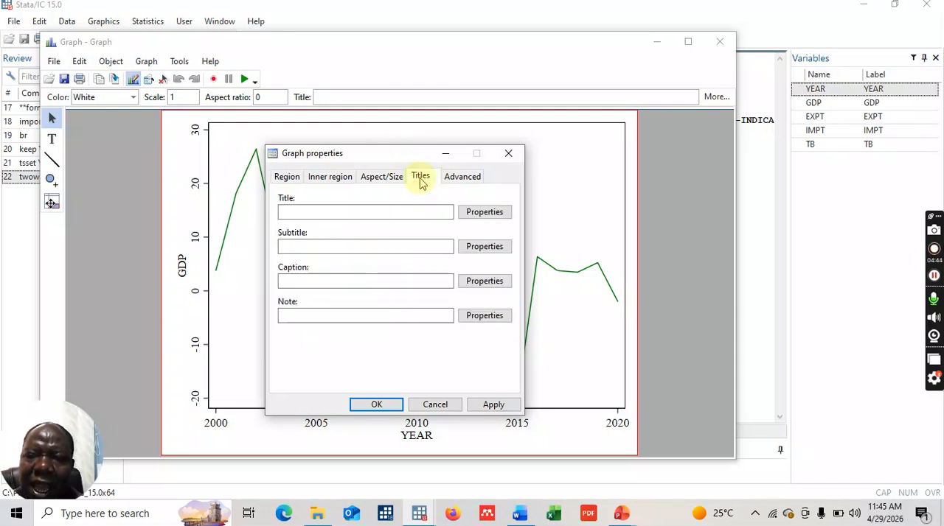
{"action": "left_click", "coordinate": [341, 210]}
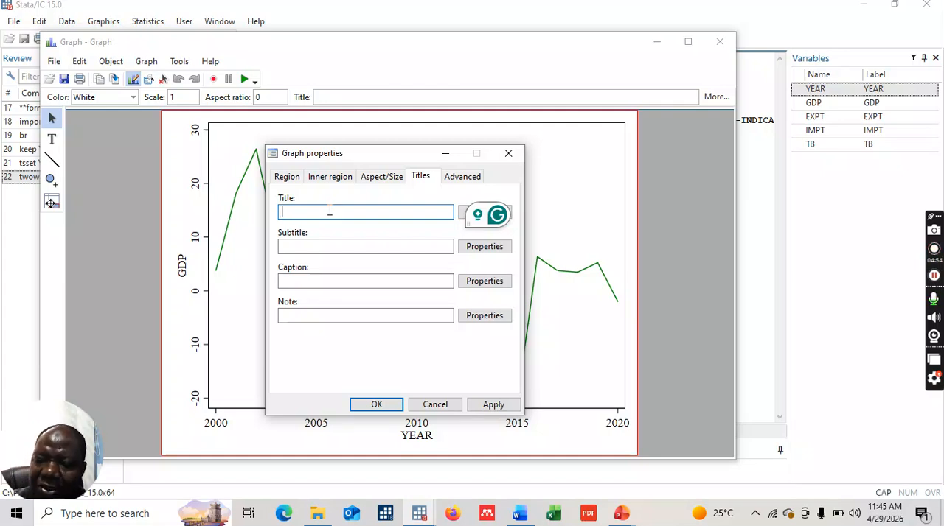
{"action": "type", "text": "SL -"}
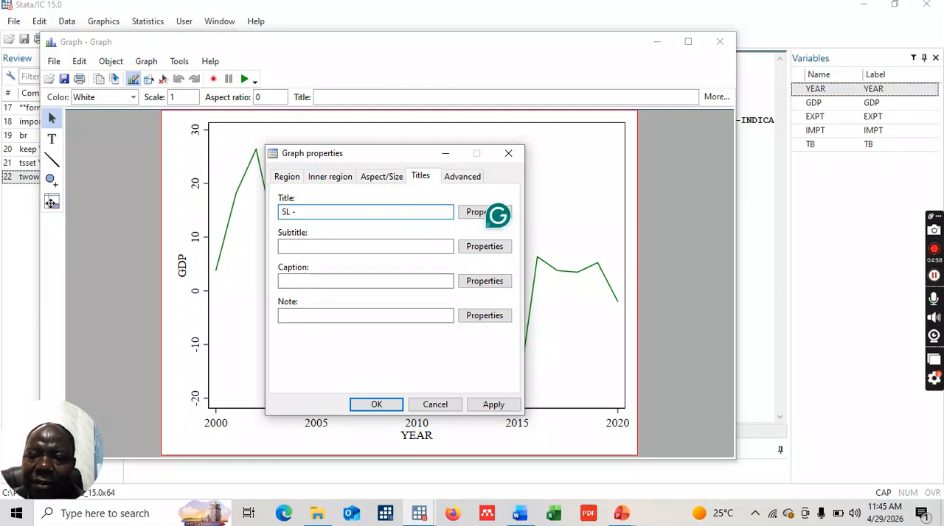
{"action": "type", "text": " RGD"}
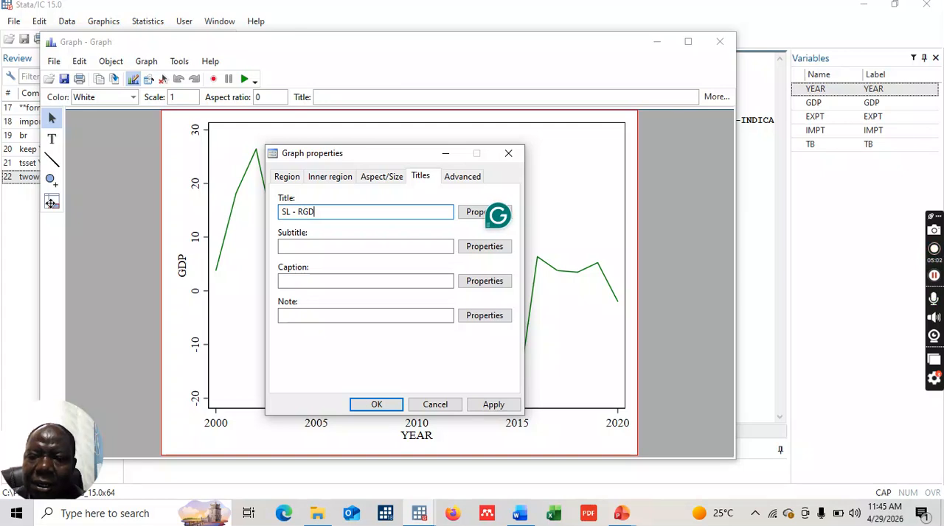
{"action": "type", "text": "P GRO"}
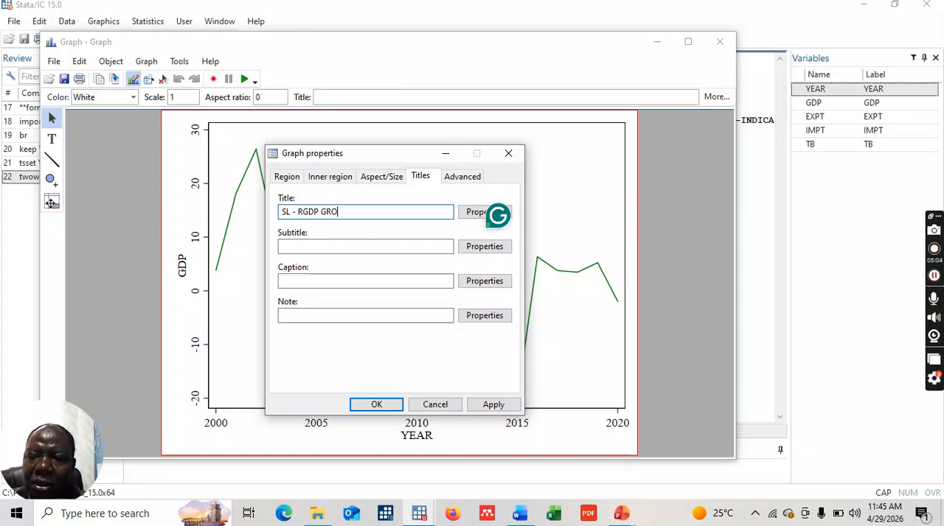
{"action": "type", "text": "WTH"}
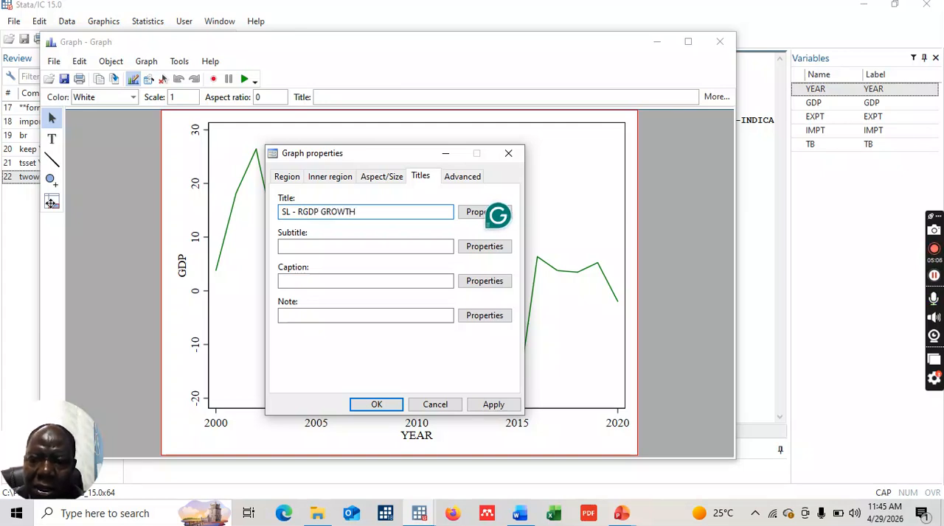
{"action": "type", "text": " - "}
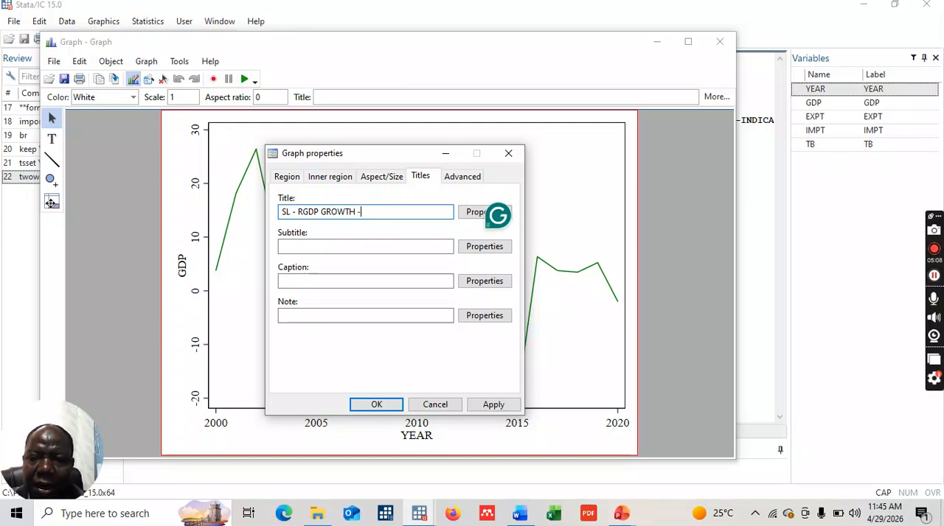
{"action": "type", "text": "200"}
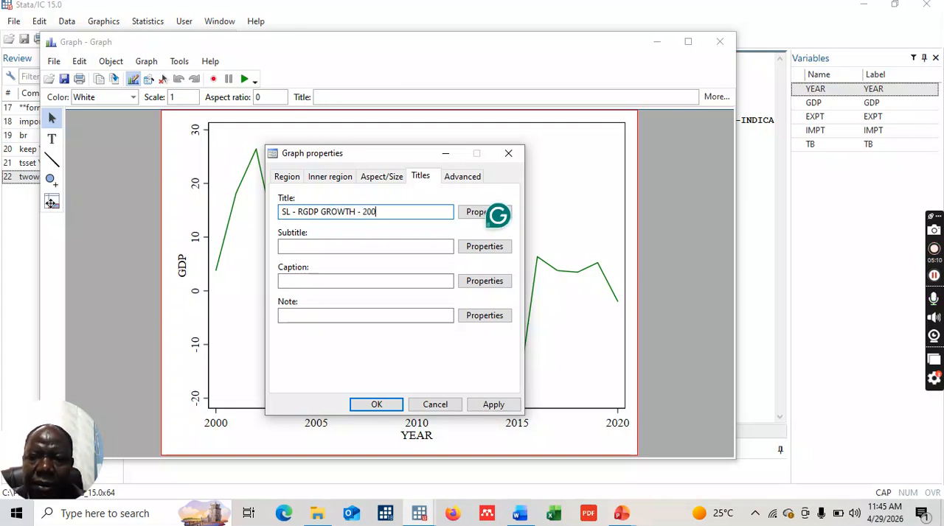
{"action": "type", "text": "0 - 2020"}
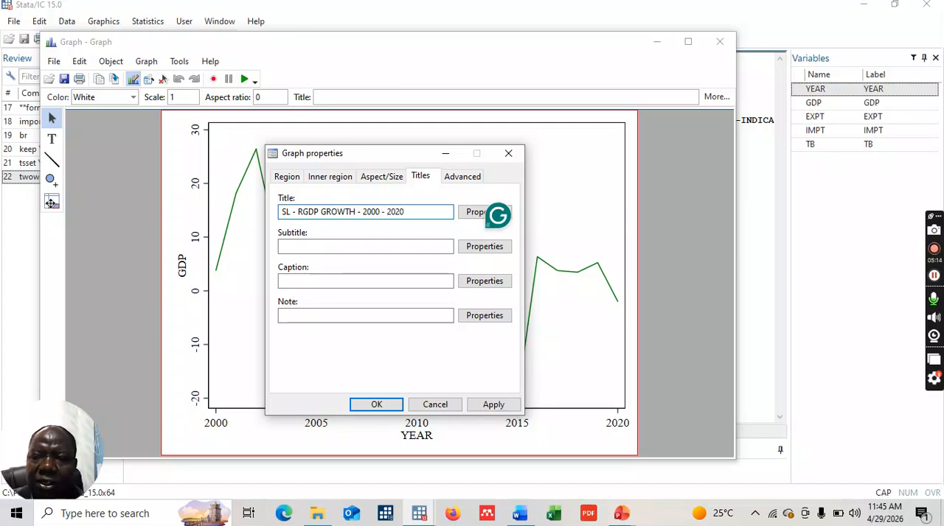
{"action": "left_click", "coordinate": [371, 406]}
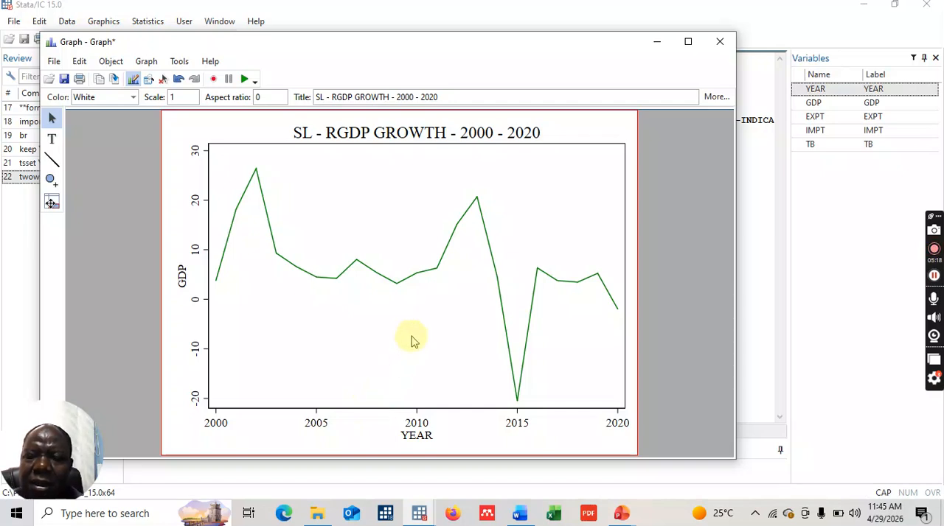
- Change the text color of the graph title to Blue
{"action": "left_click", "coordinate": [411, 136]}
{"action": "double_click", "coordinate": [410, 133]}
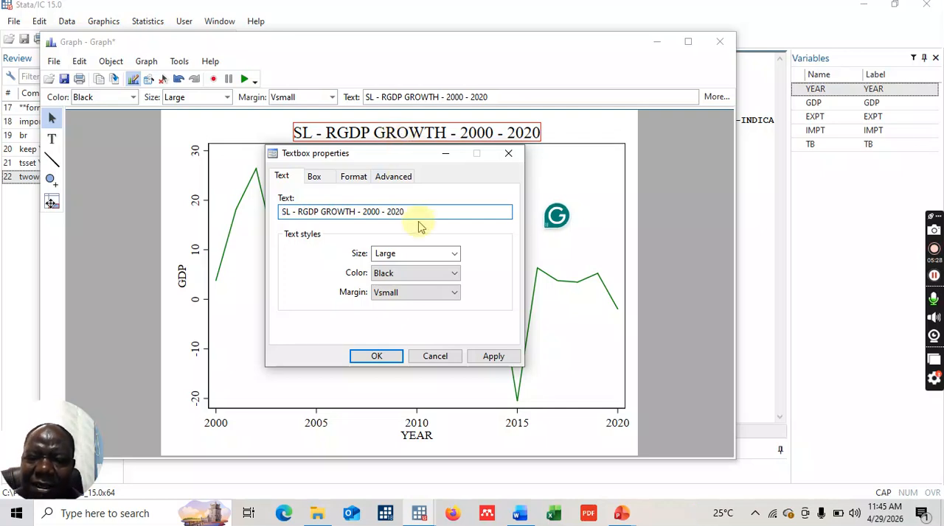
{"action": "left_click", "coordinate": [455, 274]}
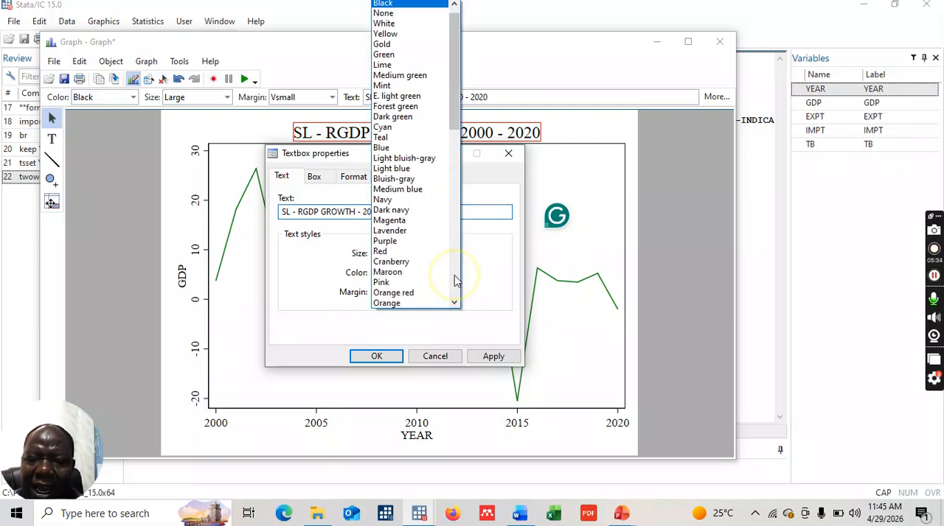
{"action": "left_click", "coordinate": [407, 148]}
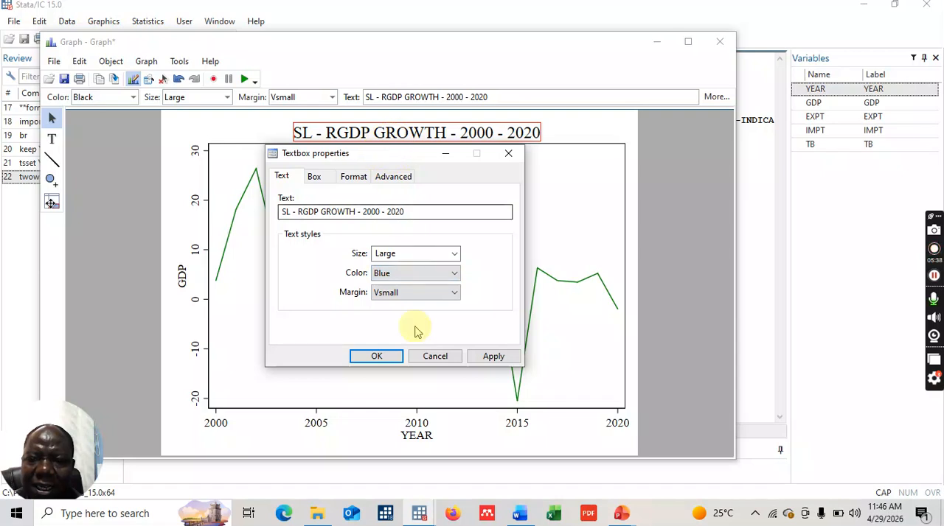
{"action": "left_click", "coordinate": [378, 356]}
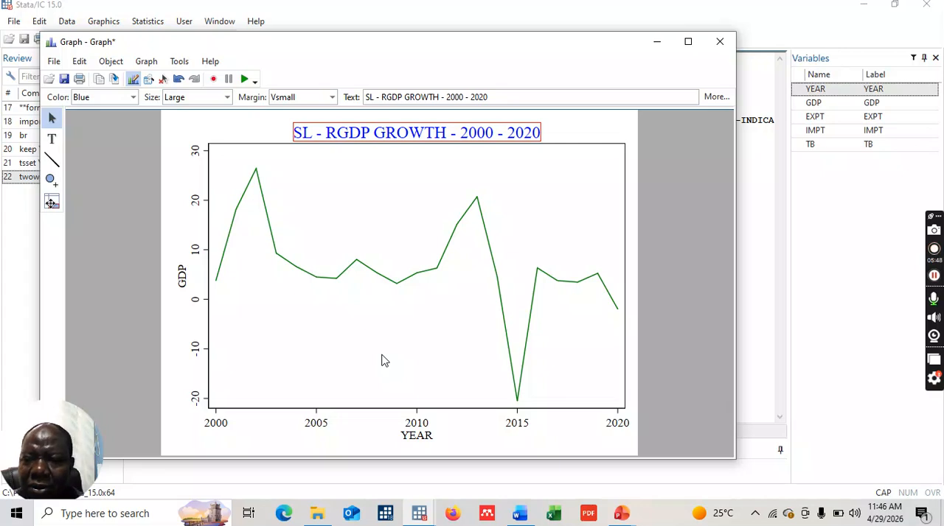
- Change the y-axis title text to "RGDP IN PERCENTAGE"
{"action": "left_click", "coordinate": [181, 276]}
{"action": "double_click", "coordinate": [181, 277]}
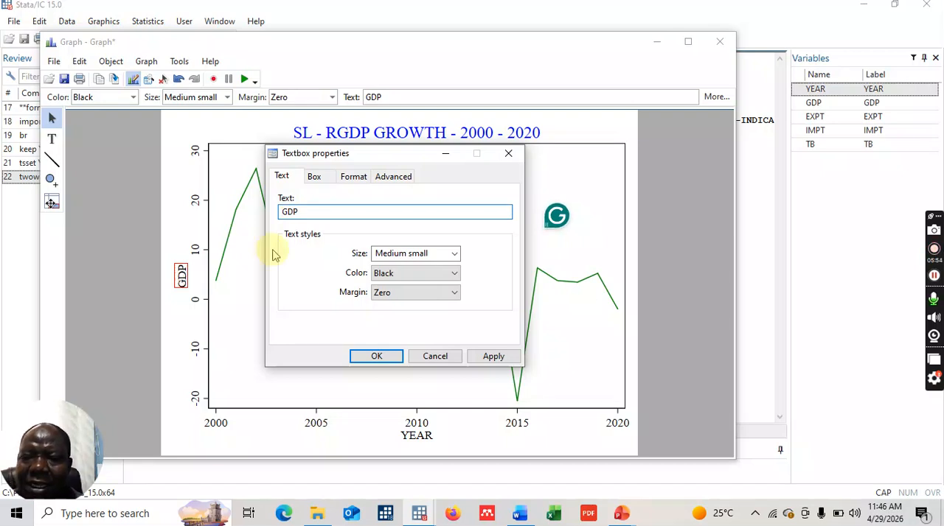
{"action": "double_click", "coordinate": [306, 211]}
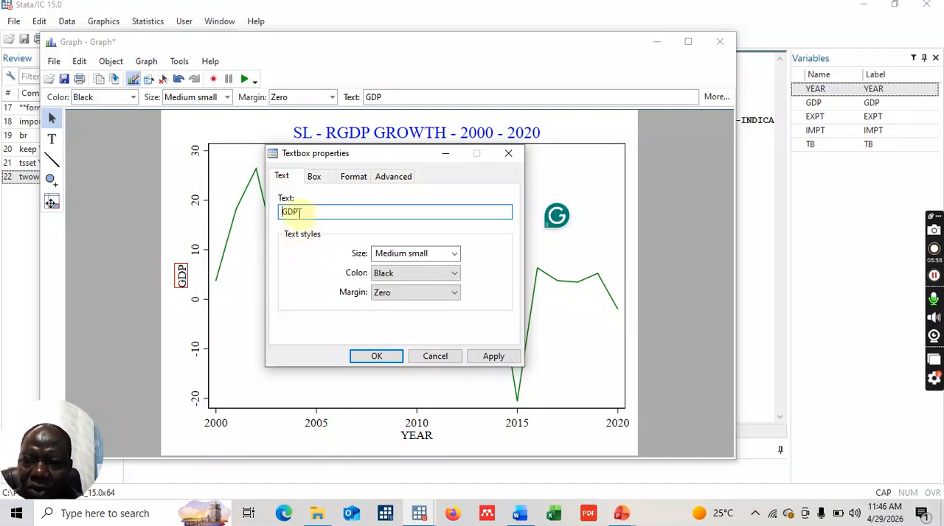
{"action": "left_click", "coordinate": [288, 214]}
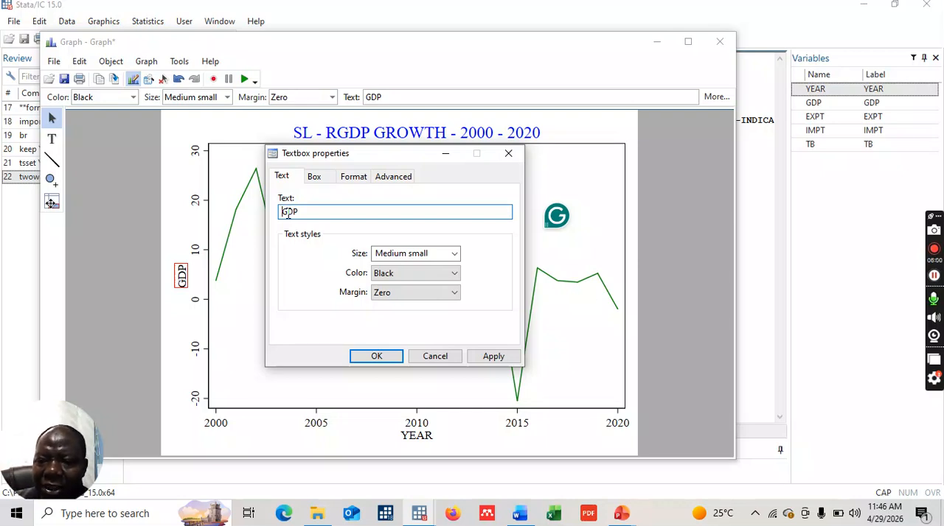
{"action": "type", "text": "R"}
{"action": "left_click", "coordinate": [310, 212]}
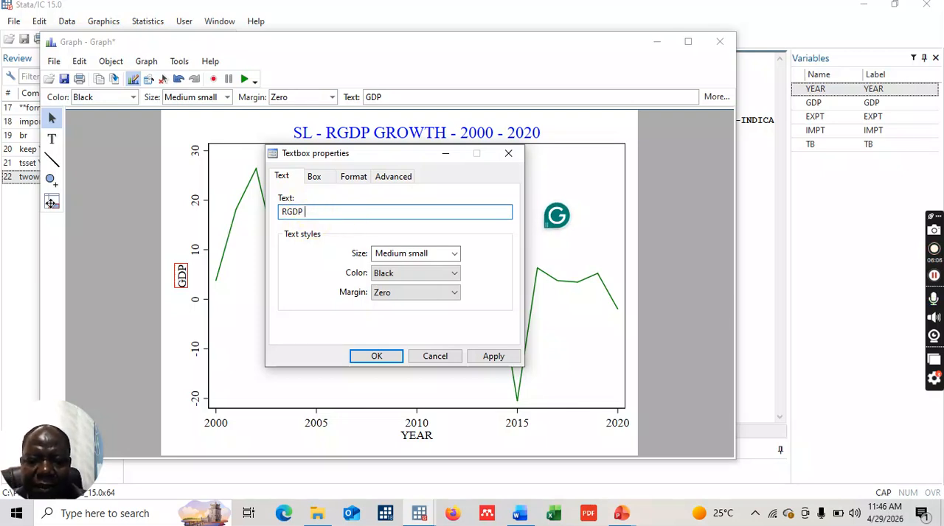
{"action": "type", "text": "IN PER"}
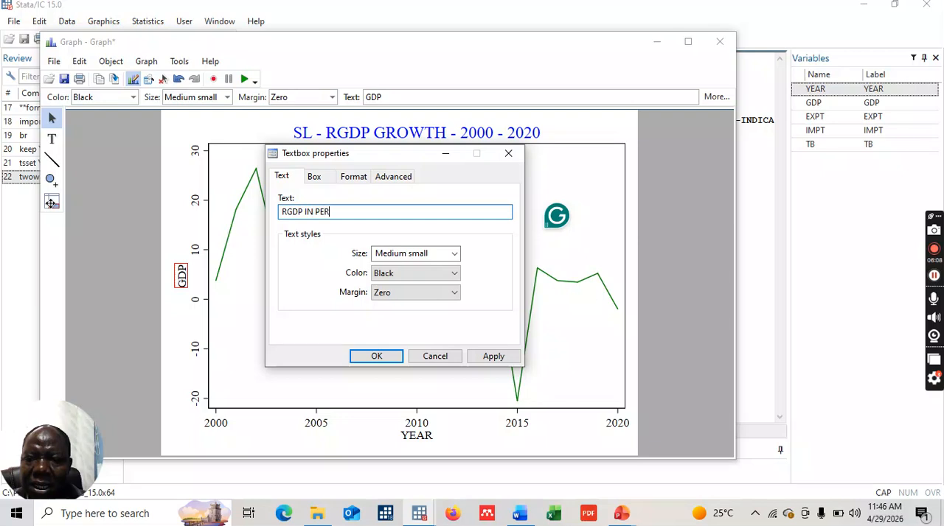
{"action": "type", "text": "CENTAGHE"}
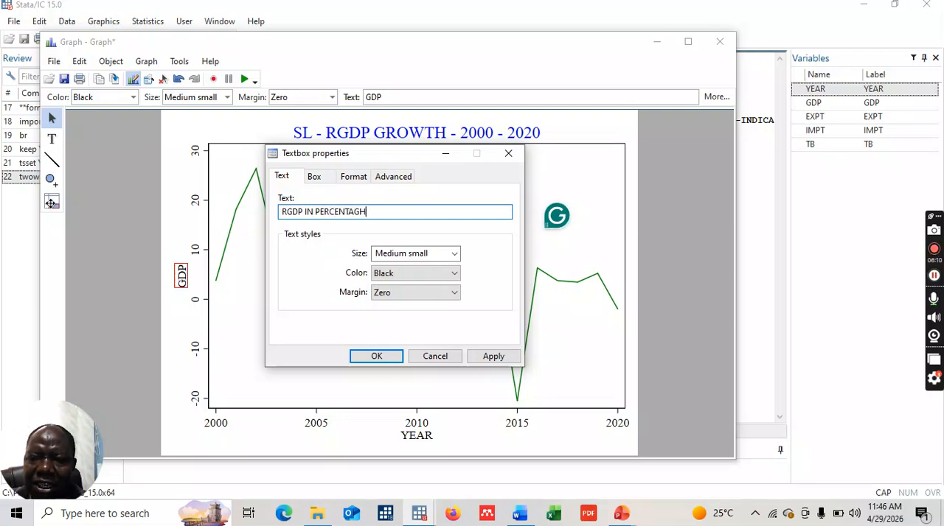
{"action": "key", "text": "BackSpace"}
{"action": "key", "text": "BackSpace"}
{"action": "type", "text": "E"}
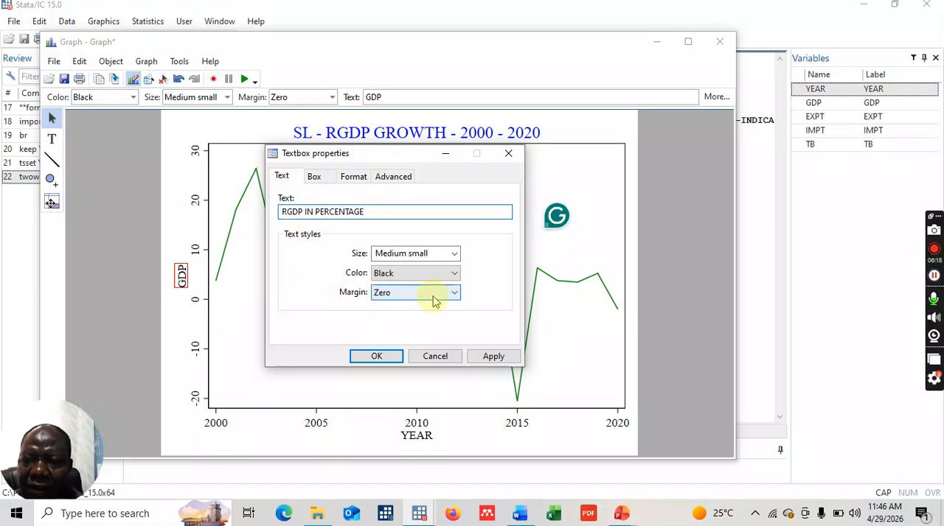
- Set the y-axis title color to Blue and accept the textbox properties
{"action": "left_click", "coordinate": [454, 274]}
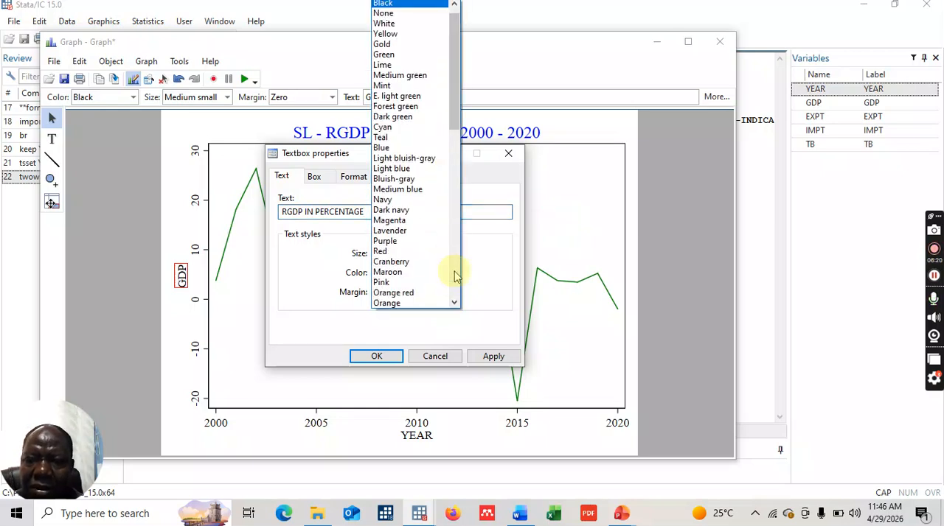
{"action": "left_click", "coordinate": [383, 148]}
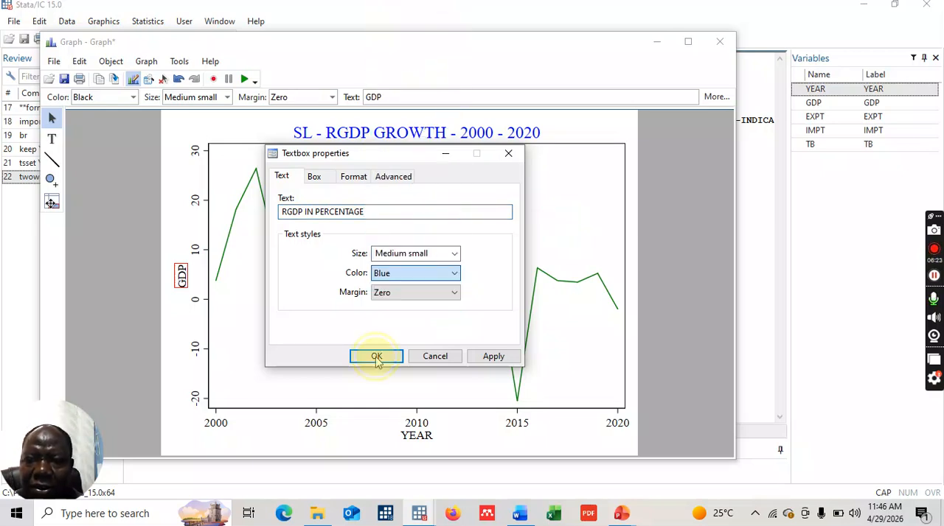
{"action": "left_click", "coordinate": [376, 358]}
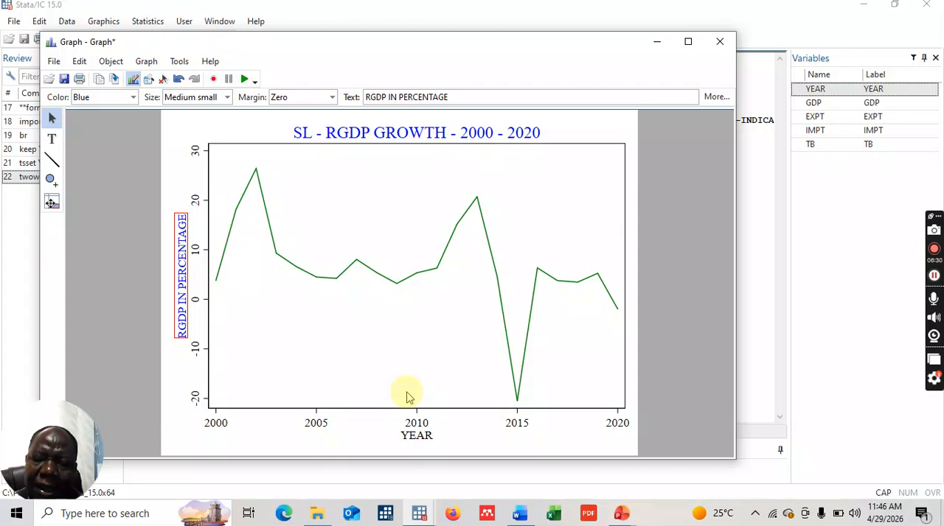
- Set the x-axis rule to Range/Delta with a minimum value of 2000 and a maximum value of 2020
{"action": "double_click", "coordinate": [422, 428]}
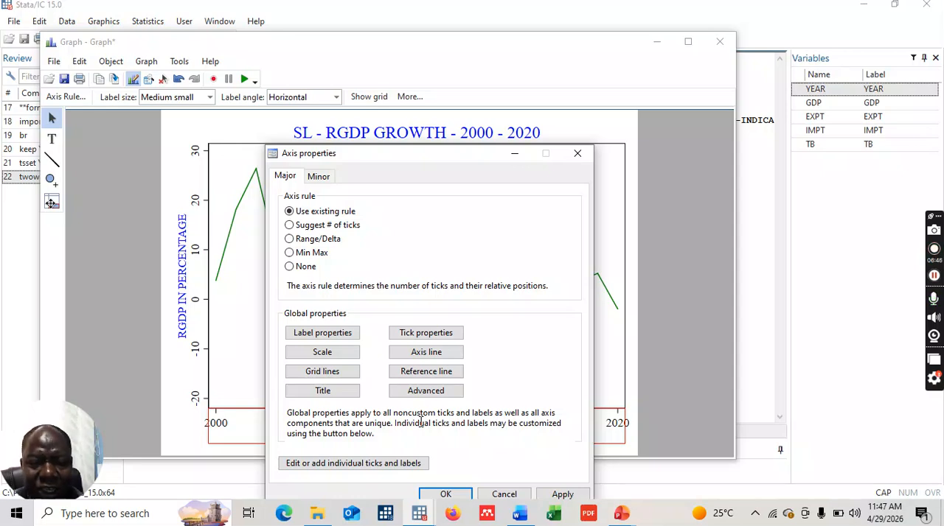
{"action": "left_click", "coordinate": [290, 240]}
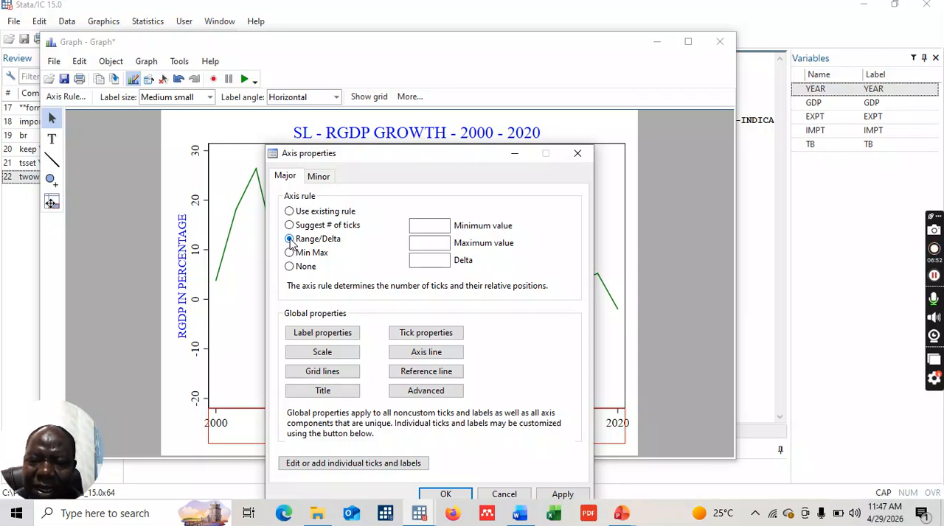
{"action": "left_click", "coordinate": [426, 225]}
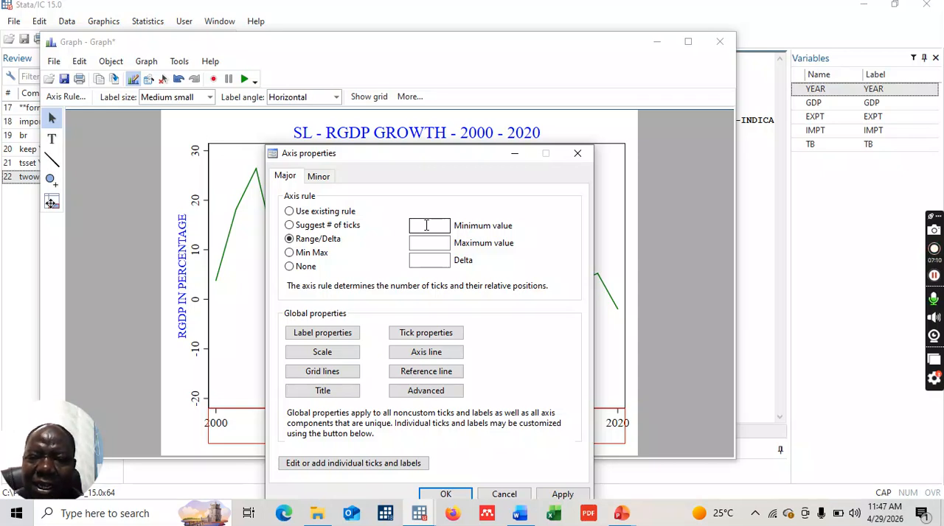
{"action": "left_click", "coordinate": [426, 225]}
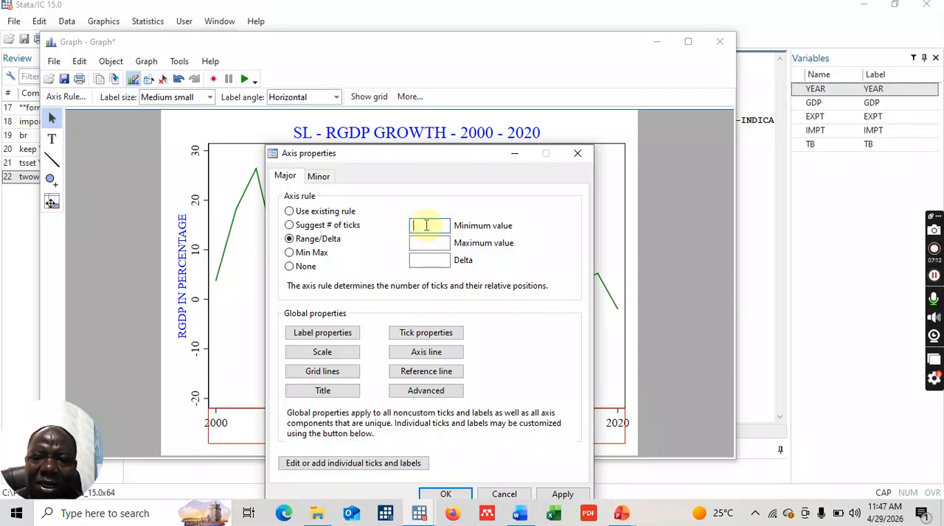
{"action": "type", "text": "2000"}
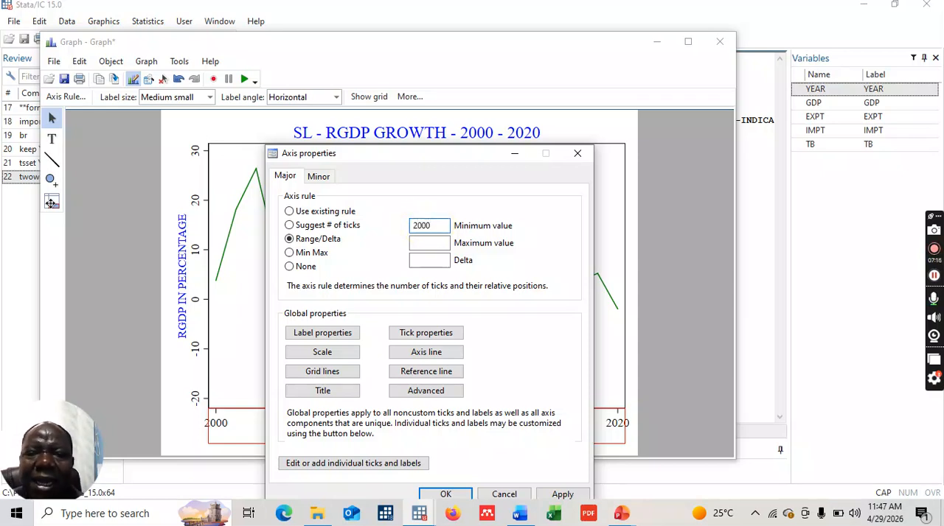
{"action": "left_click", "coordinate": [433, 246]}
{"action": "type", "text": "2020"}
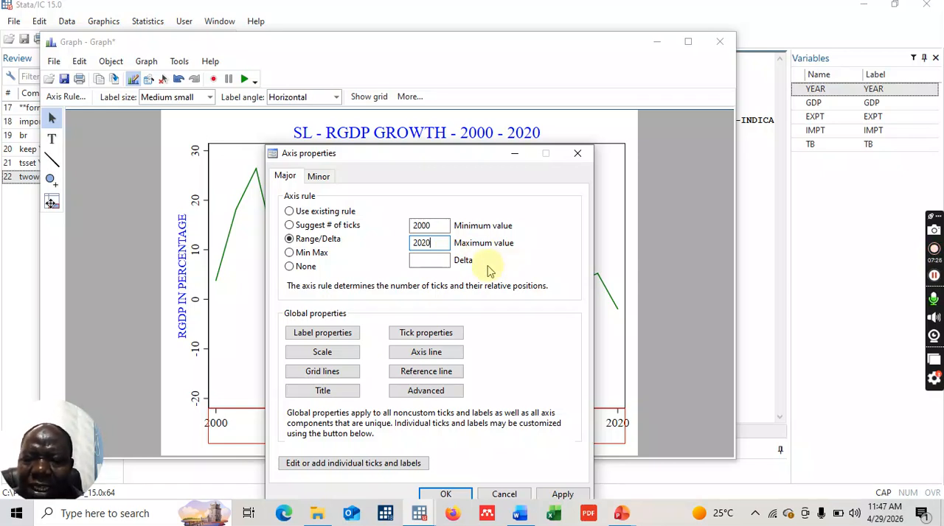
- Set the x-axis delta to 4 and accept the axis properties
{"action": "left_click", "coordinate": [434, 260]}
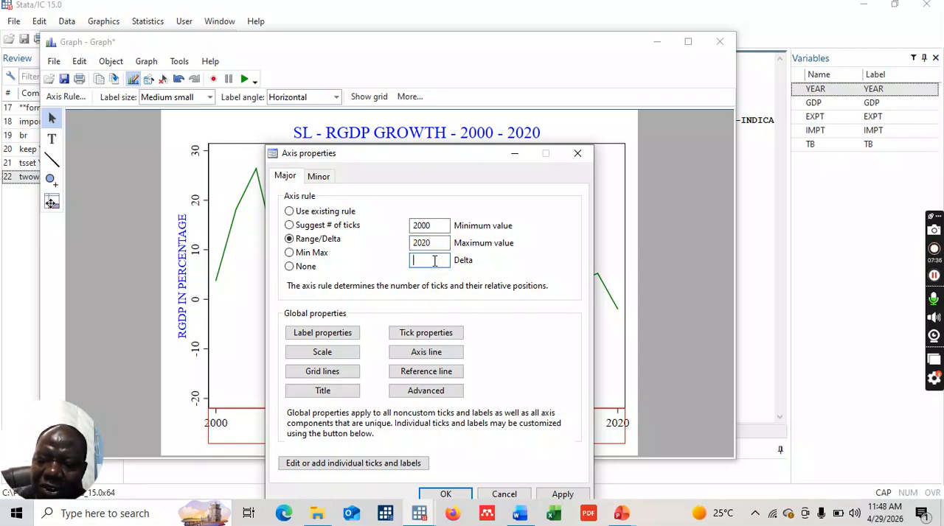
{"action": "type", "text": "4"}
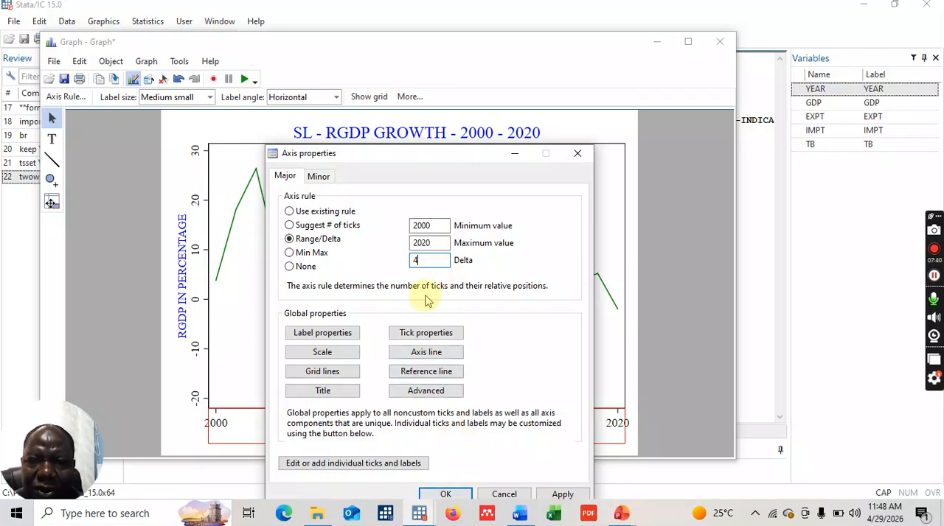
{"action": "left_click", "coordinate": [444, 144]}
{"action": "left_click", "coordinate": [447, 132]}
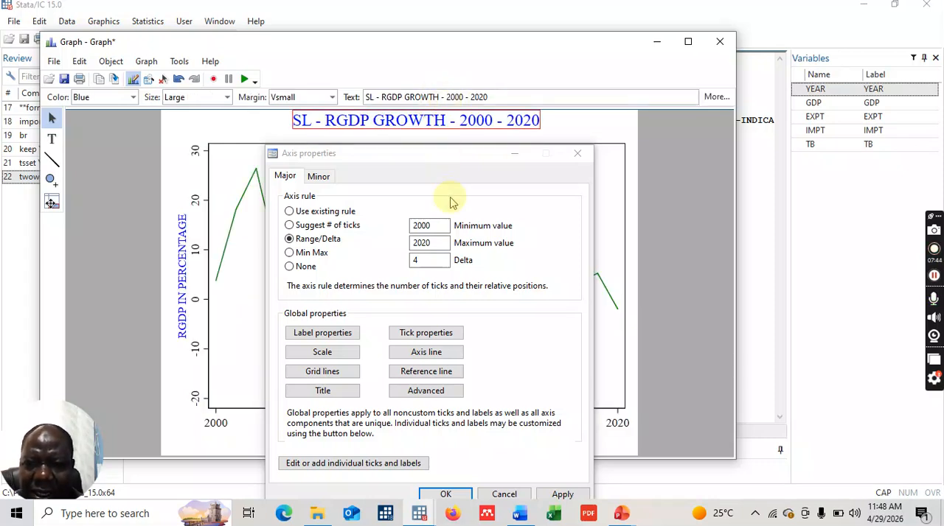
{"action": "left_click", "coordinate": [446, 156]}
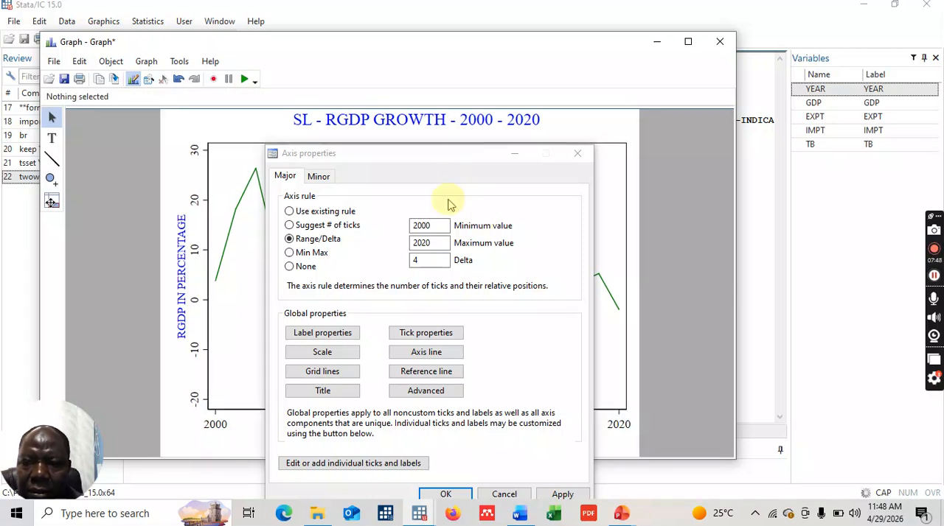
{"action": "left_click", "coordinate": [445, 495]}
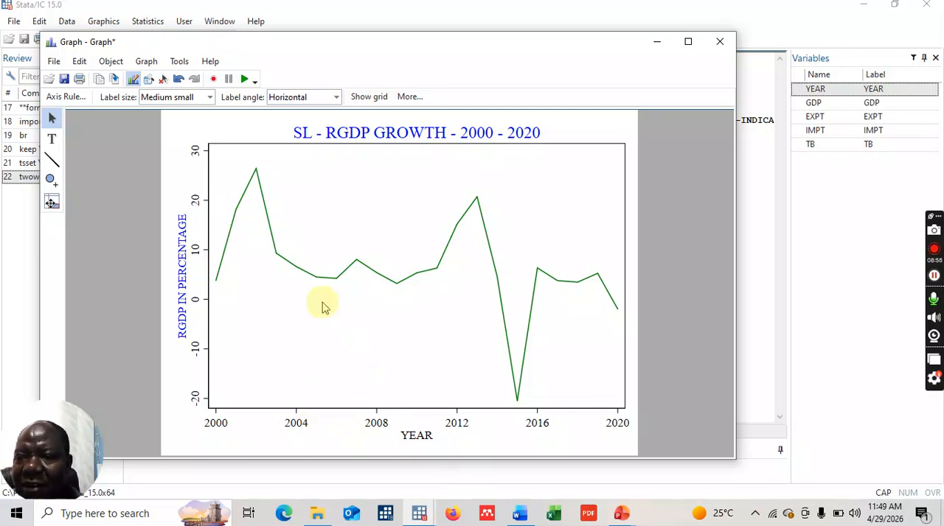
- Copy the formatted RGDP growth graph and switch to the blank Word document
{"action": "left_click", "coordinate": [99, 79]}
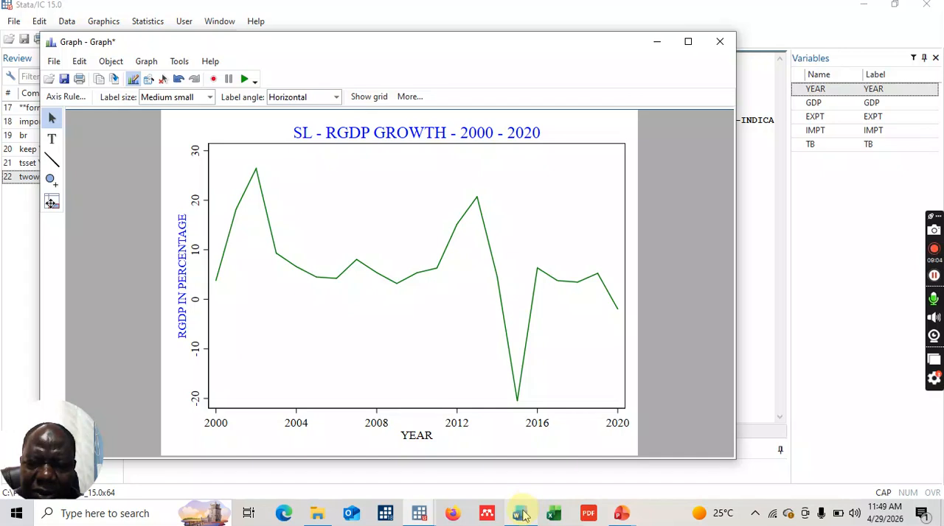
{"action": "mouse_move", "coordinate": [521, 513]}
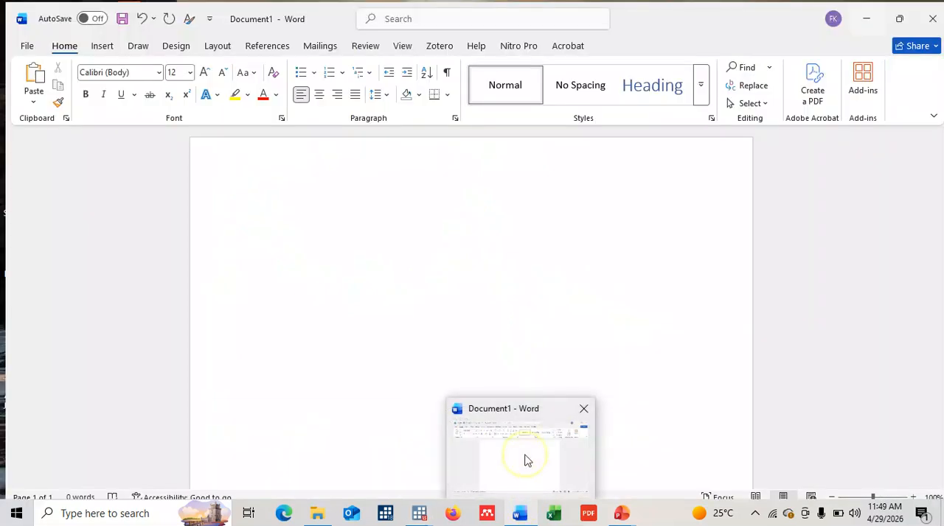
{"action": "left_click", "coordinate": [527, 460]}
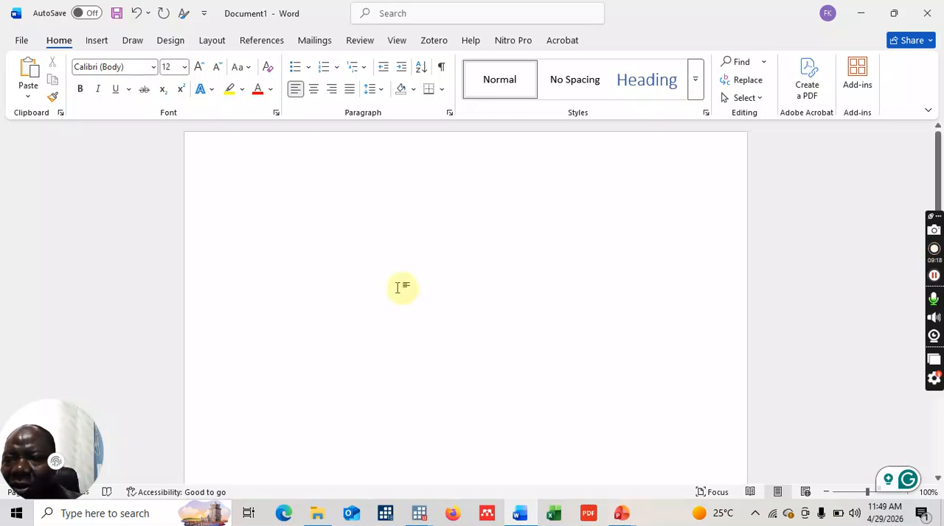
- Set the document font to Times New Roman and insert a table with two columns and two rows
{"action": "left_click", "coordinate": [153, 68]}
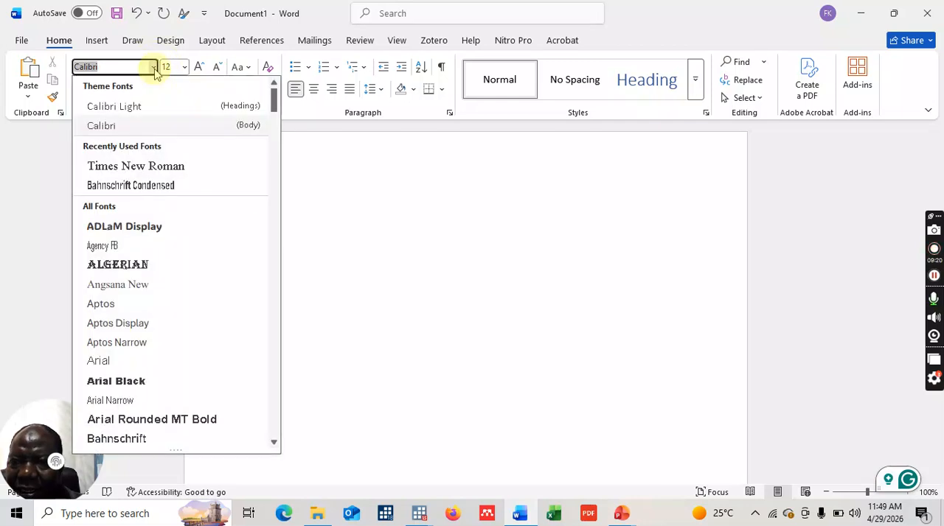
{"action": "left_click", "coordinate": [156, 165]}
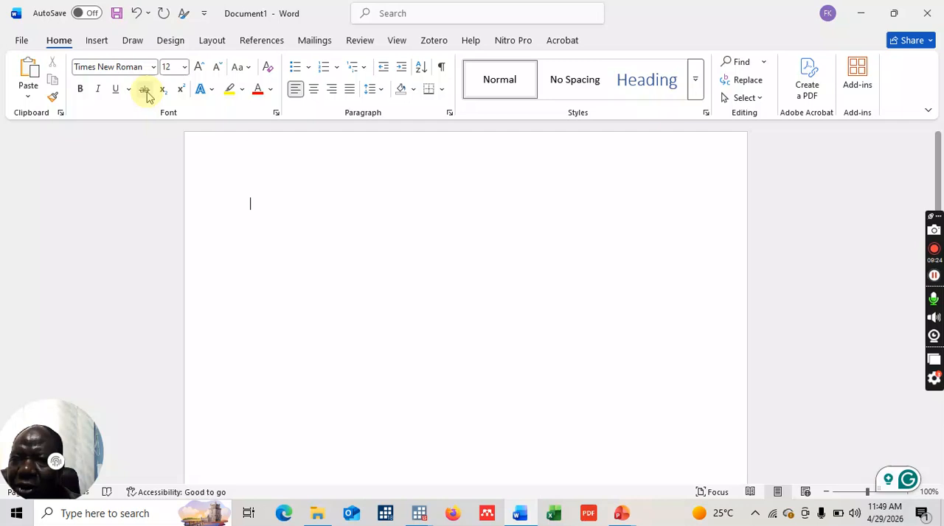
{"action": "left_click", "coordinate": [101, 42]}
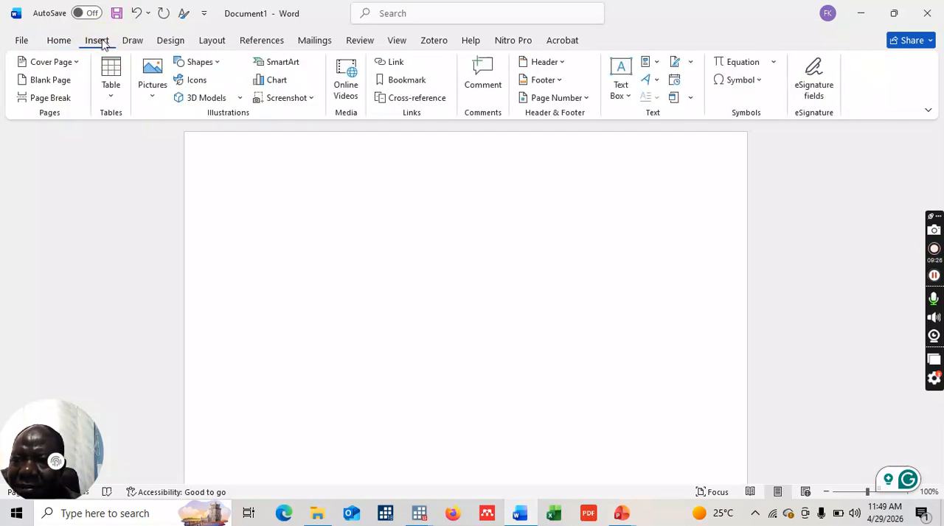
{"action": "left_click", "coordinate": [111, 99]}
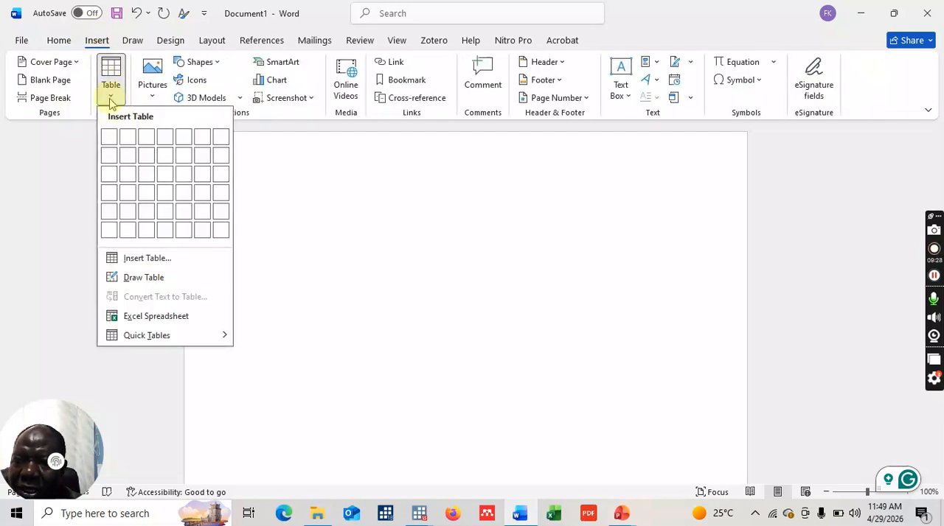
{"action": "left_click", "coordinate": [123, 139]}
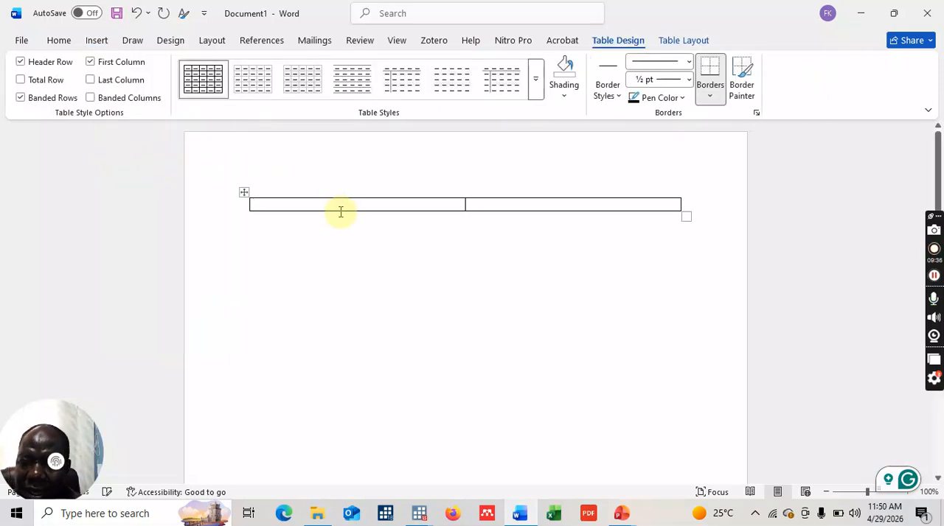
{"action": "key", "text": "Tab"}
{"action": "key", "text": "Tab"}
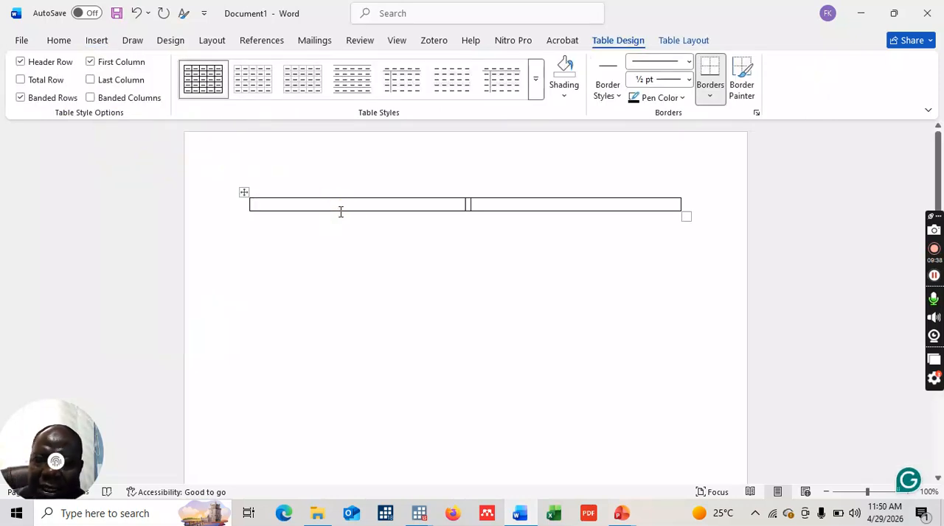
- Enter the heading "Trend Analysis of RGDP, EXPORTS, IMPORTS, TRADE BALANCE" in the first cell of the table
{"action": "left_click", "coordinate": [317, 207]}
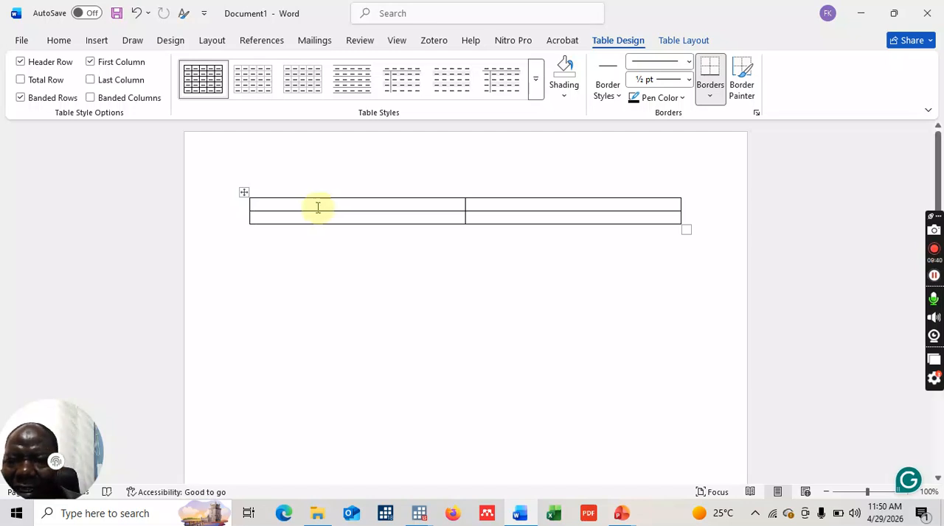
{"action": "left_click", "coordinate": [316, 207]}
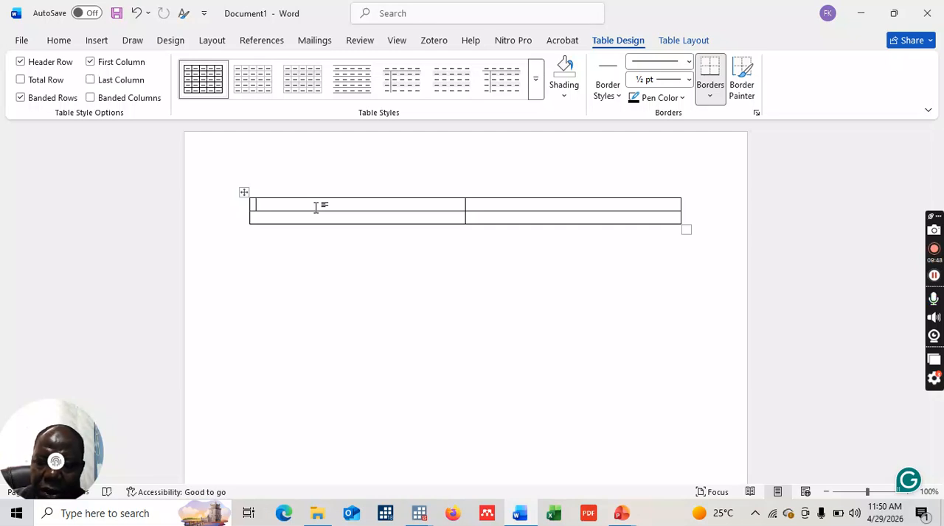
{"action": "type", "text": "Tre"}
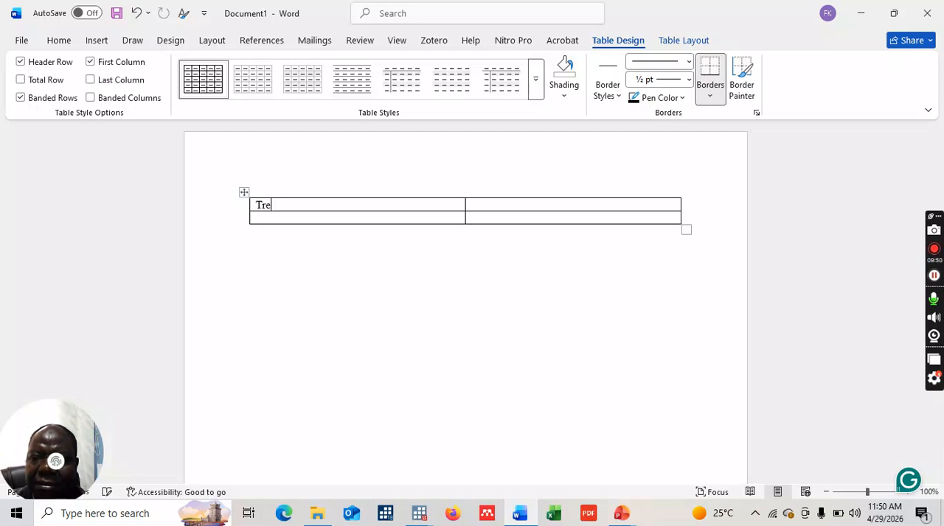
{"action": "type", "text": "nd"}
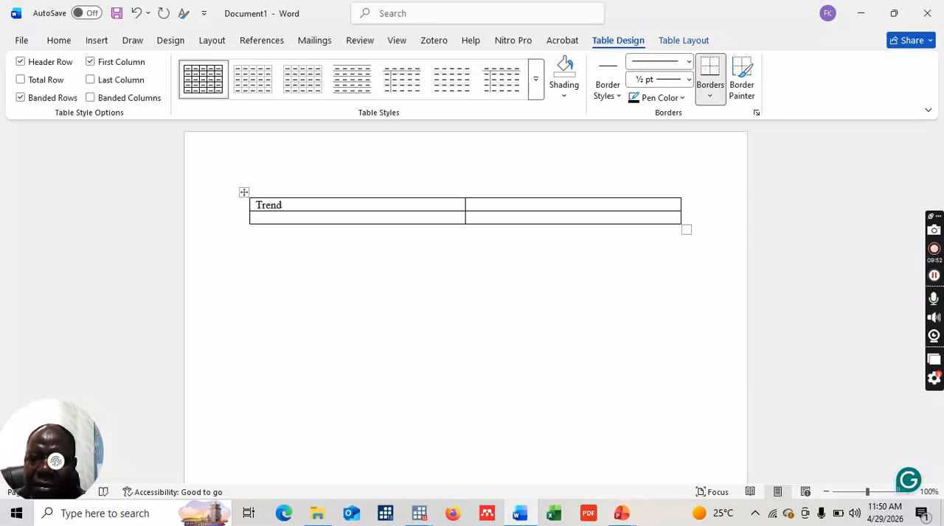
{"action": "type", "text": " Anal"}
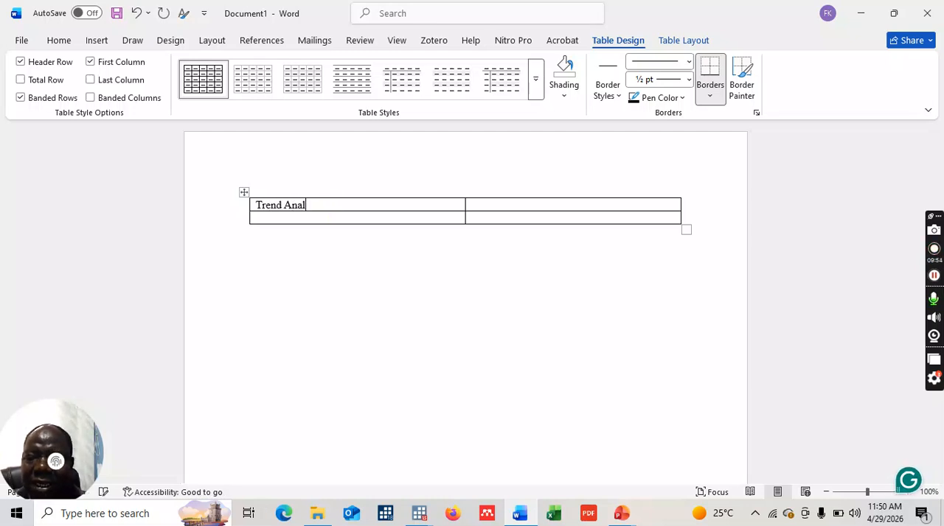
{"action": "type", "text": "ysis "}
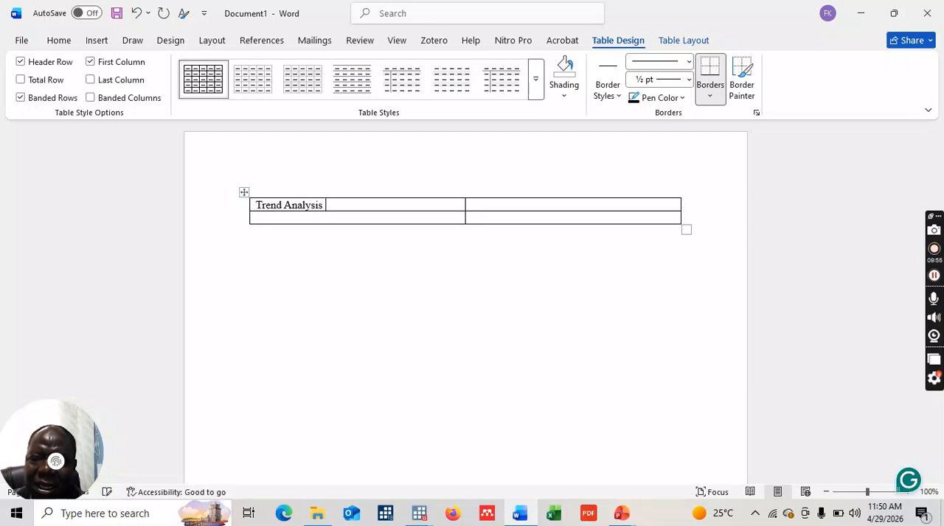
{"action": "type", "text": "of RGDP"}
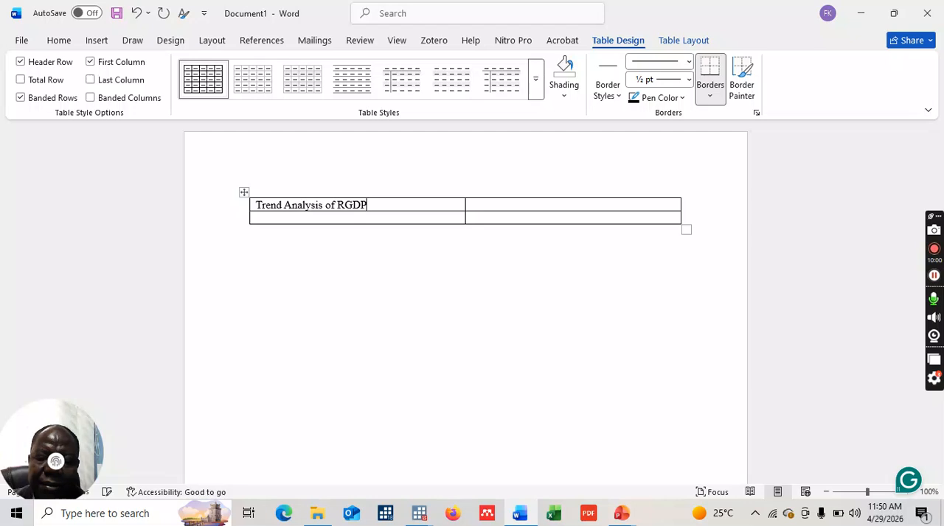
{"action": "type", "text": ", "}
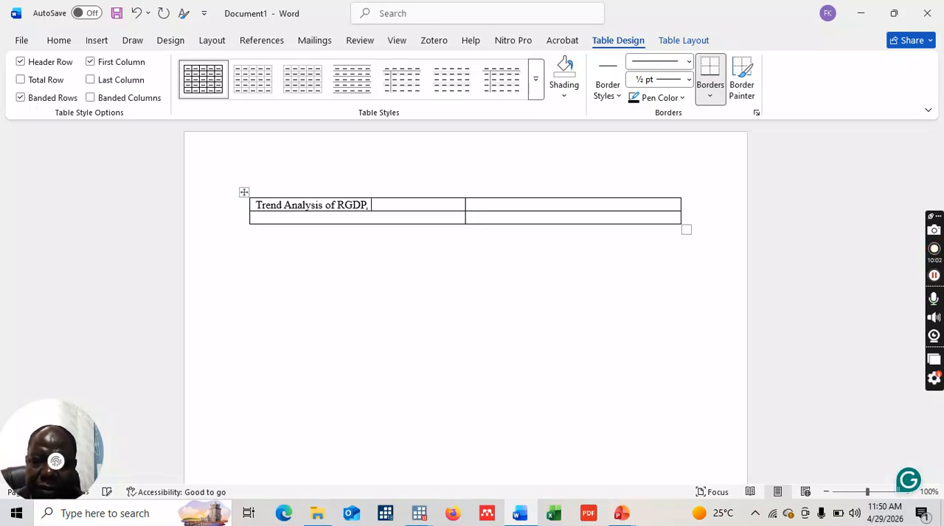
{"action": "type", "text": "EXPORTS, IMPORT"}
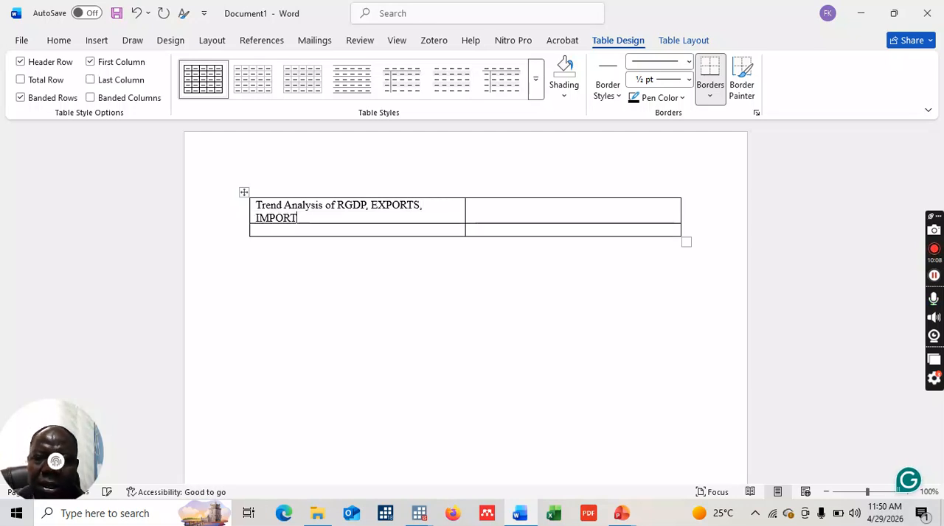
{"action": "type", "text": "S,"}
{"action": "type", "text": "T"}
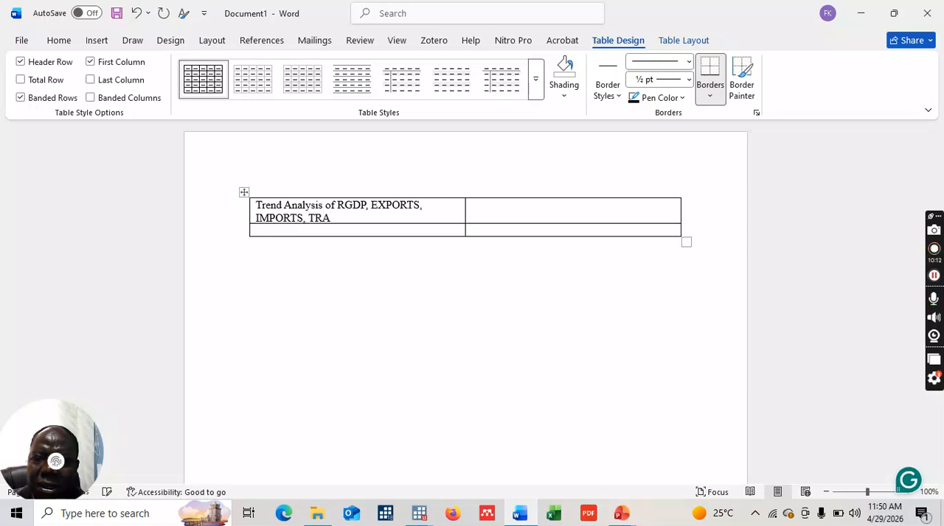
{"action": "type", "text": "RAD"}
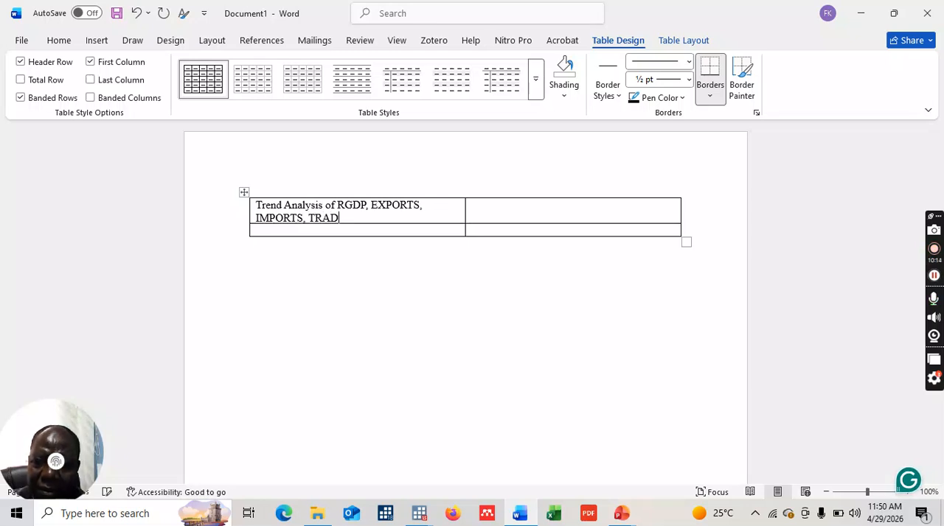
{"action": "type", "text": "E BALANCE"}
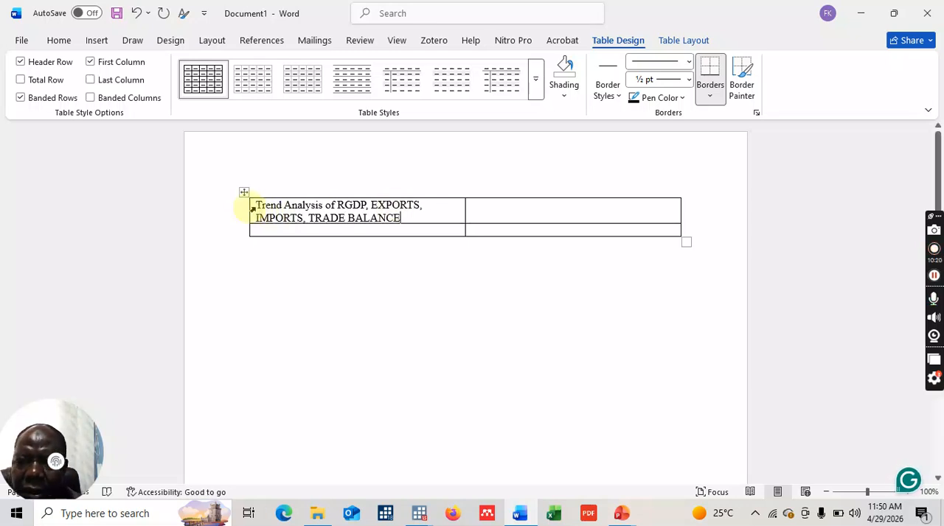
- Merge the two cells of the table's first row into one heading cell
{"action": "left_click_drag", "start_coordinate": [258, 207], "coordinate": [506, 209]}
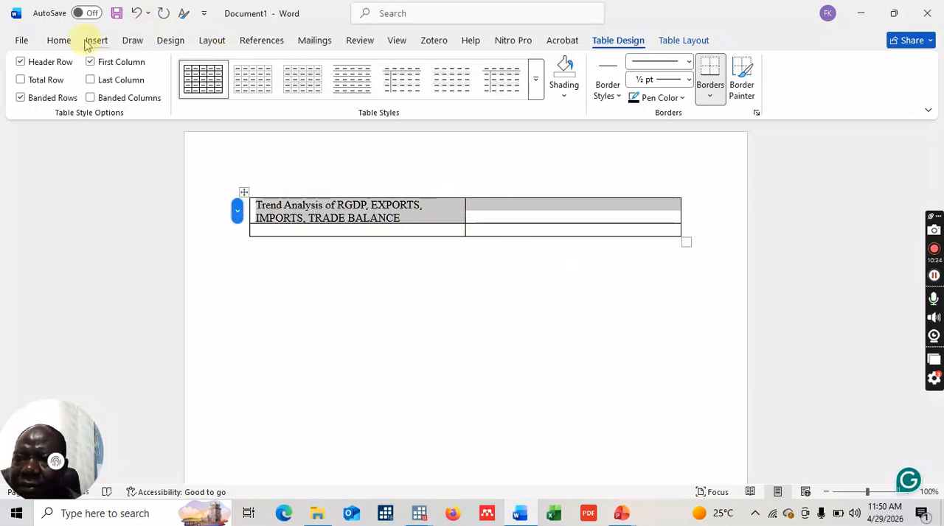
{"action": "left_click", "coordinate": [59, 40]}
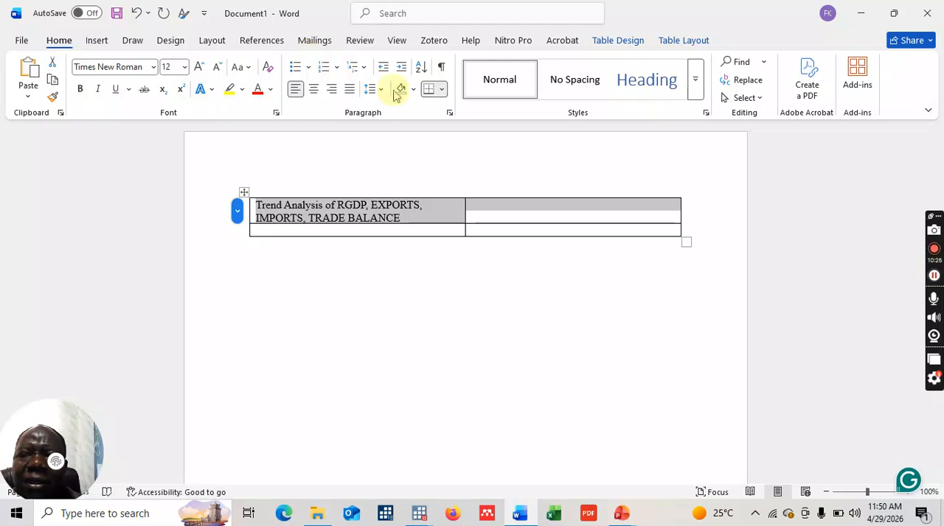
{"action": "right_click", "coordinate": [373, 214]}
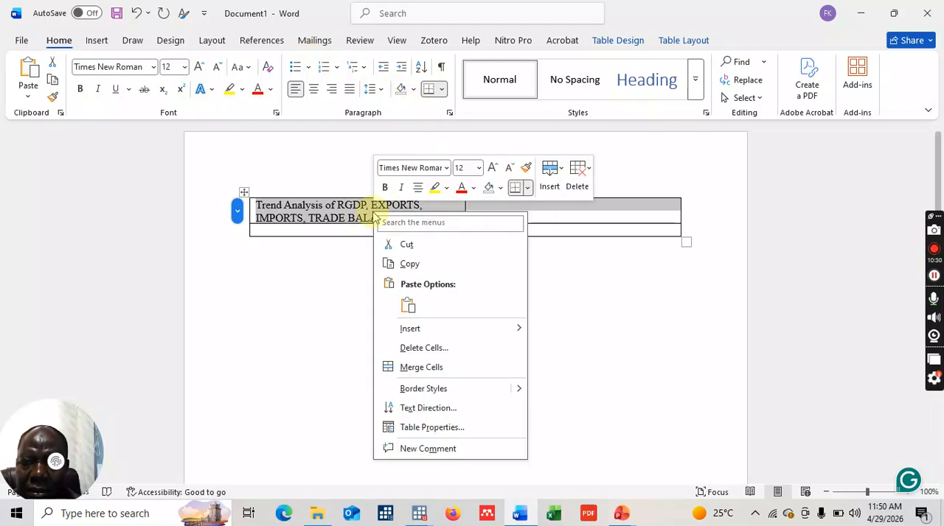
{"action": "left_click", "coordinate": [420, 368]}
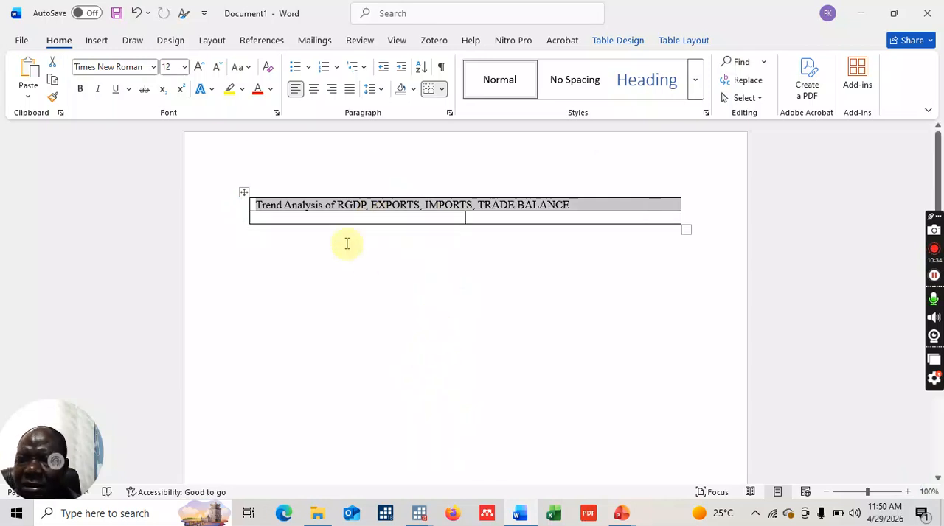
- Format the table heading text with font size 14 and the Dark Blue font color
{"action": "left_click", "coordinate": [187, 69]}
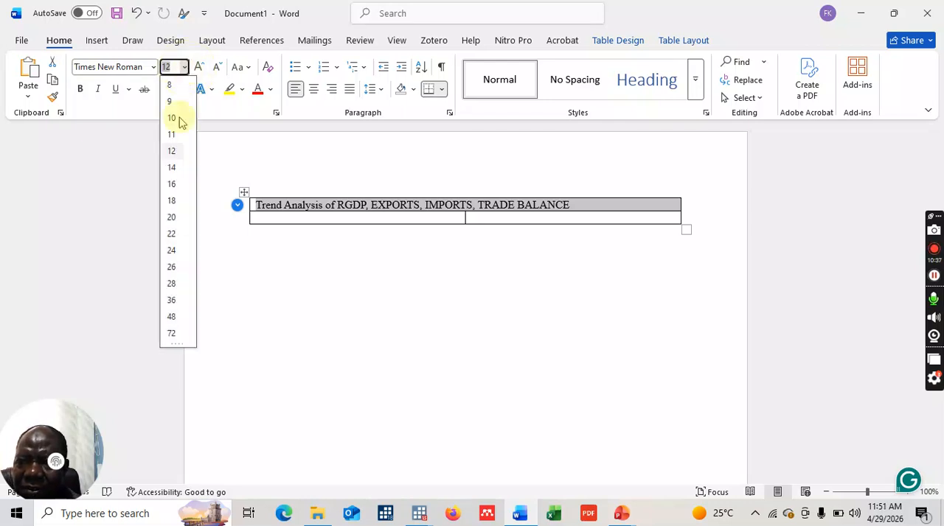
{"action": "left_click", "coordinate": [175, 170]}
{"action": "left_click", "coordinate": [271, 90]}
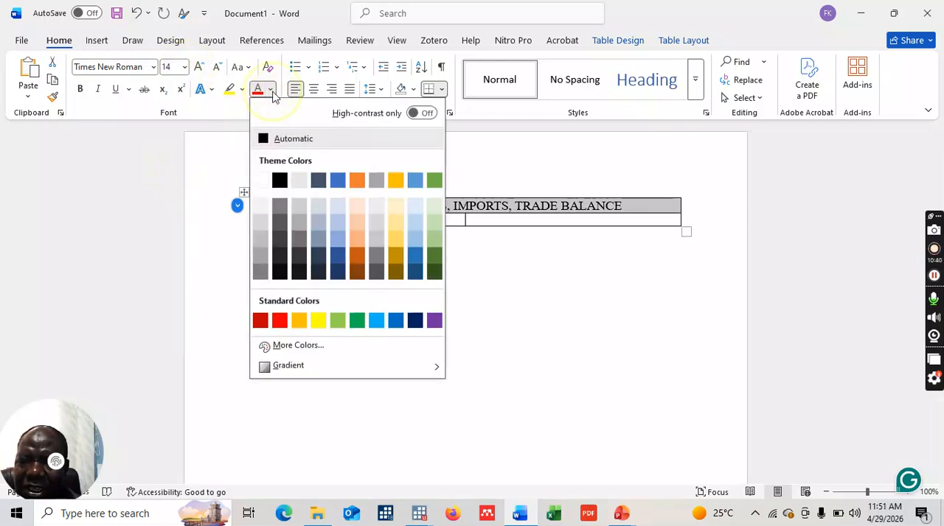
{"action": "left_click", "coordinate": [414, 322]}
{"action": "left_click", "coordinate": [526, 318]}
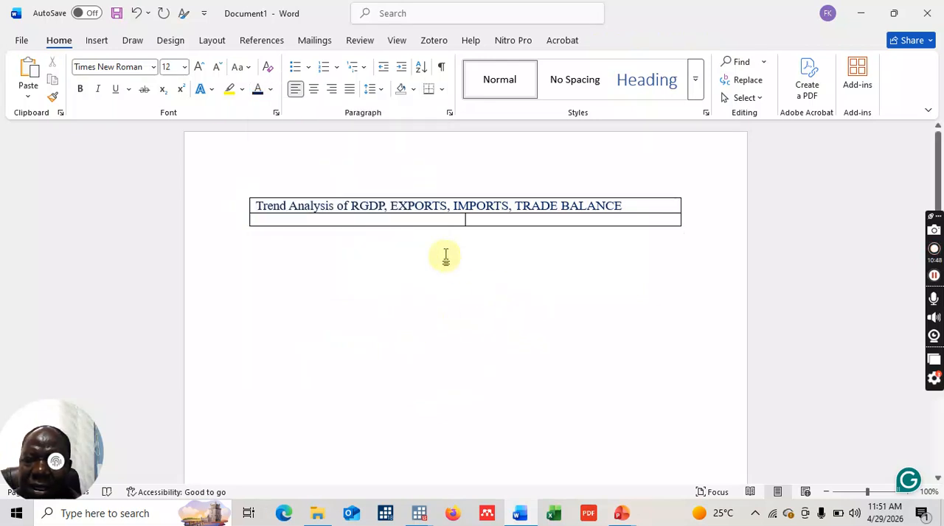
- Paste the copied RGDP growth graph into the first cell of the table's second row
{"action": "left_click", "coordinate": [361, 220]}
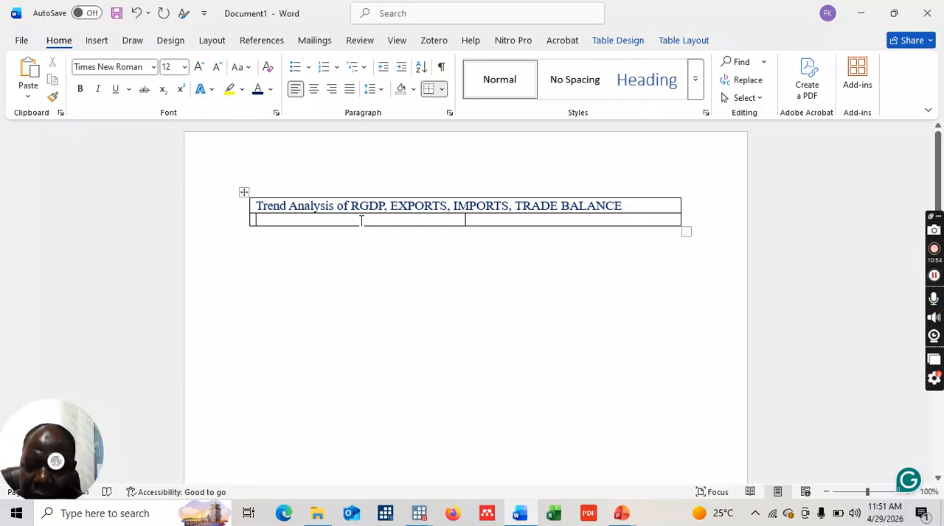
{"action": "key", "text": "ctrl+v"}
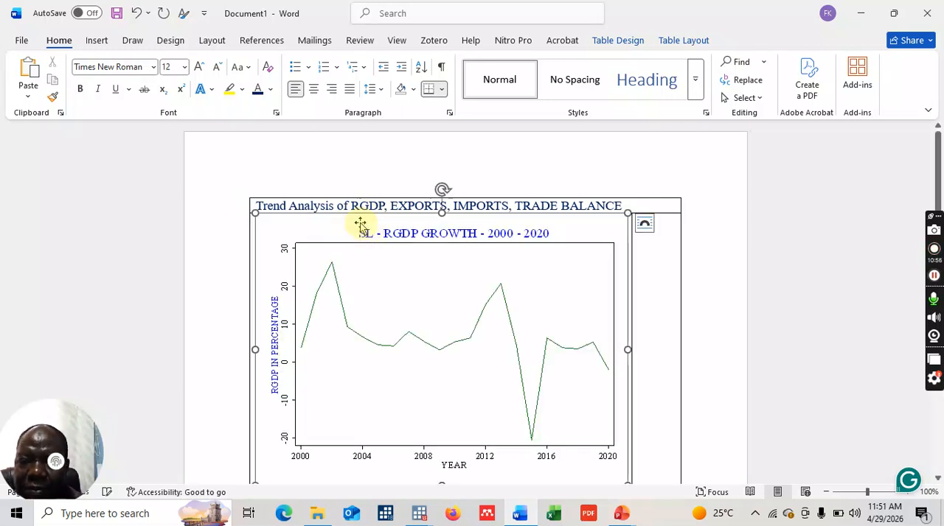
{"action": "left_click", "coordinate": [474, 282]}
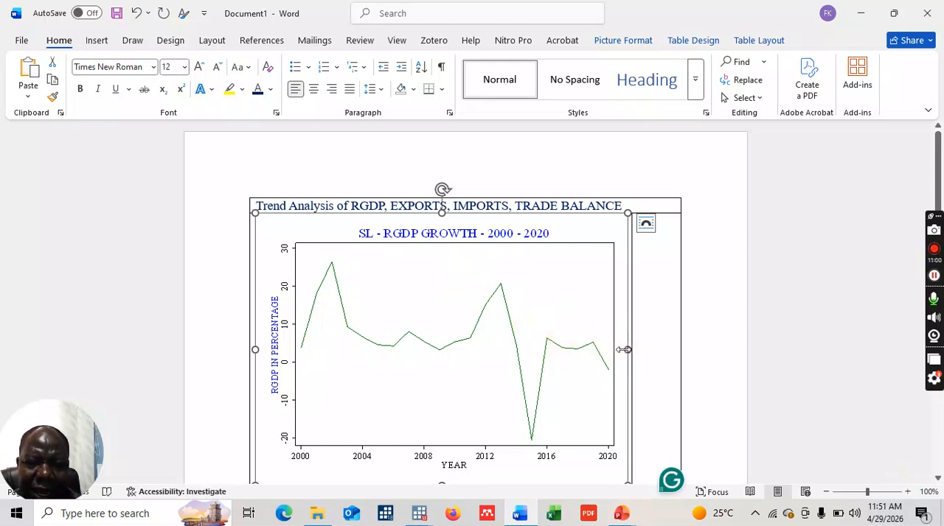
- Shrink the pasted RGDP graph's width and height so it fills about half the table's width
{"action": "left_click_drag", "start_coordinate": [624, 349], "coordinate": [519, 349]}
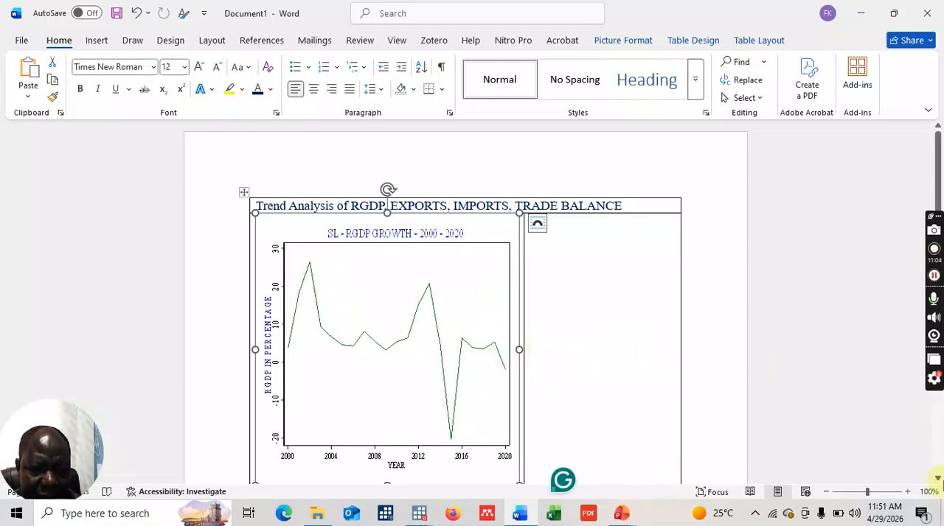
{"action": "left_click", "coordinate": [938, 480]}
{"action": "left_click", "coordinate": [938, 480]}
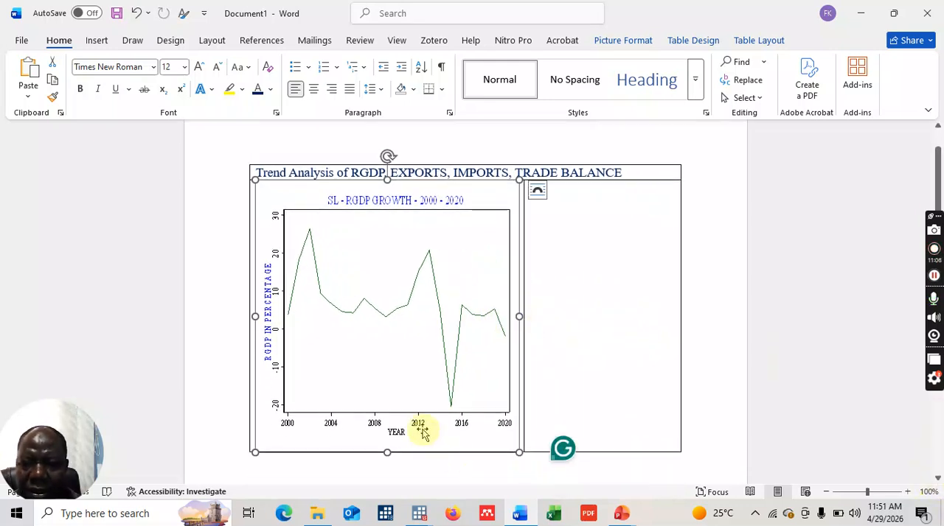
{"action": "mouse_move", "coordinate": [384, 404]}
{"action": "left_mouse_down"}
{"action": "mouse_move", "coordinate": [390, 452]}
{"action": "mouse_move", "coordinate": [383, 403]}
{"action": "left_mouse_up"}
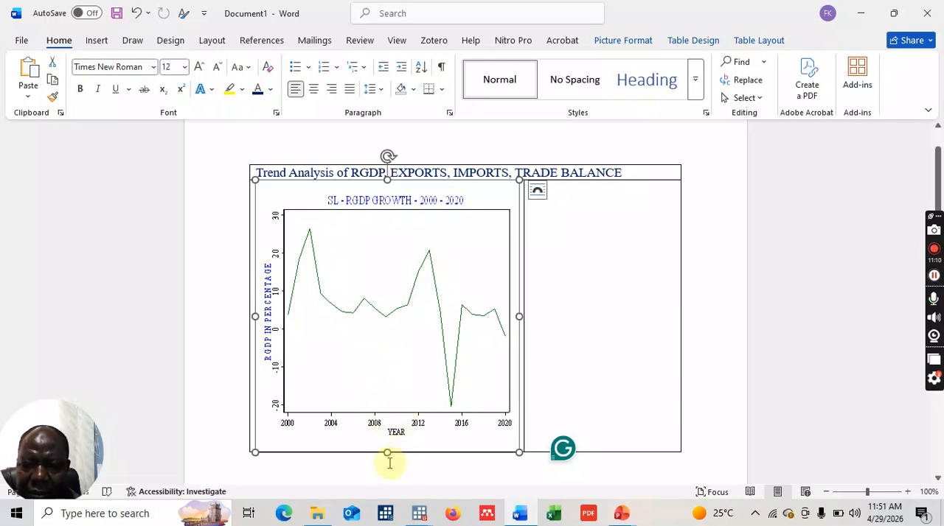
{"action": "left_click_drag", "start_coordinate": [386, 451], "coordinate": [386, 375]}
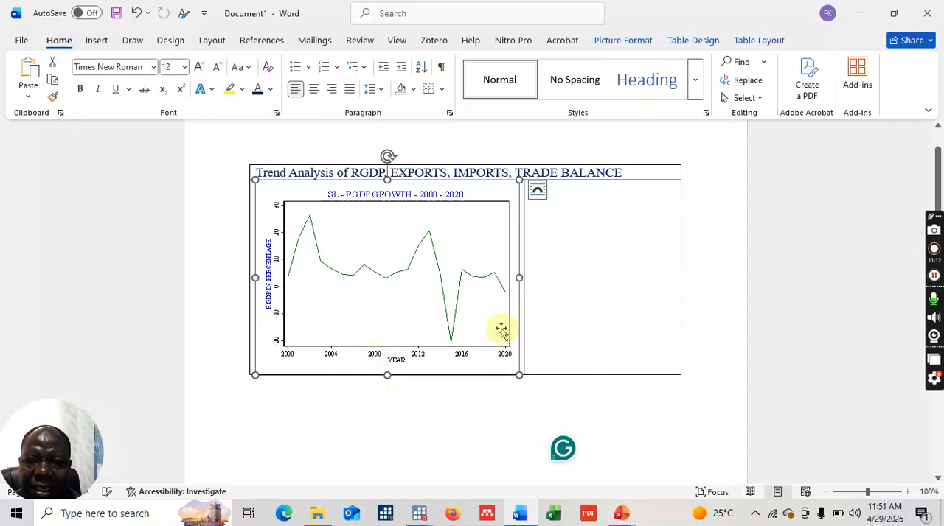
{"action": "left_click_drag", "start_coordinate": [519, 278], "coordinate": [464, 277]}
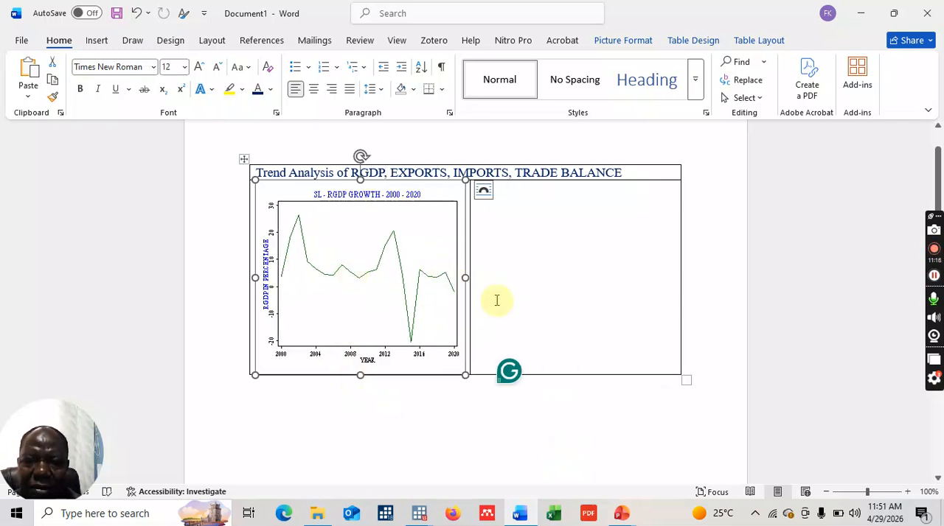
{"action": "left_click", "coordinate": [683, 277]}
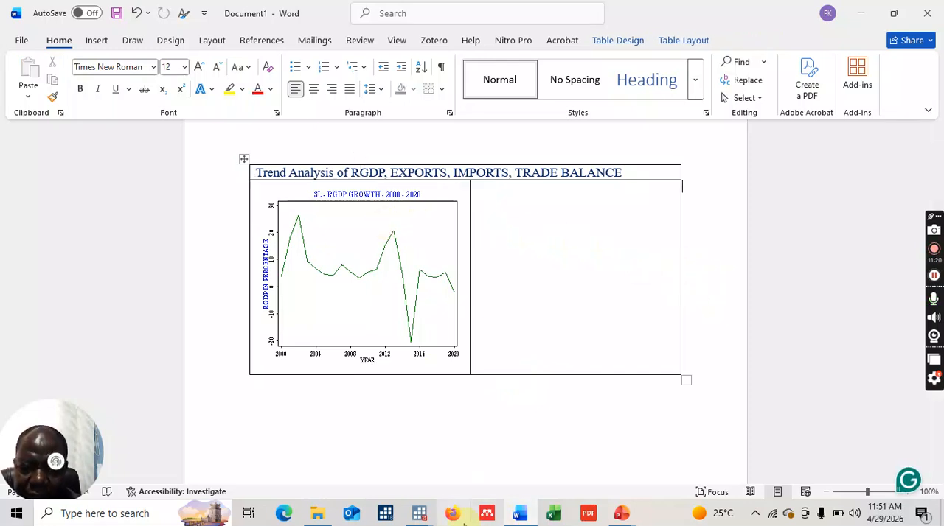
- Switch to Stata, closing the RGDP graph without saving its changes, and bring up the main Stata window
{"action": "mouse_move", "coordinate": [422, 519]}
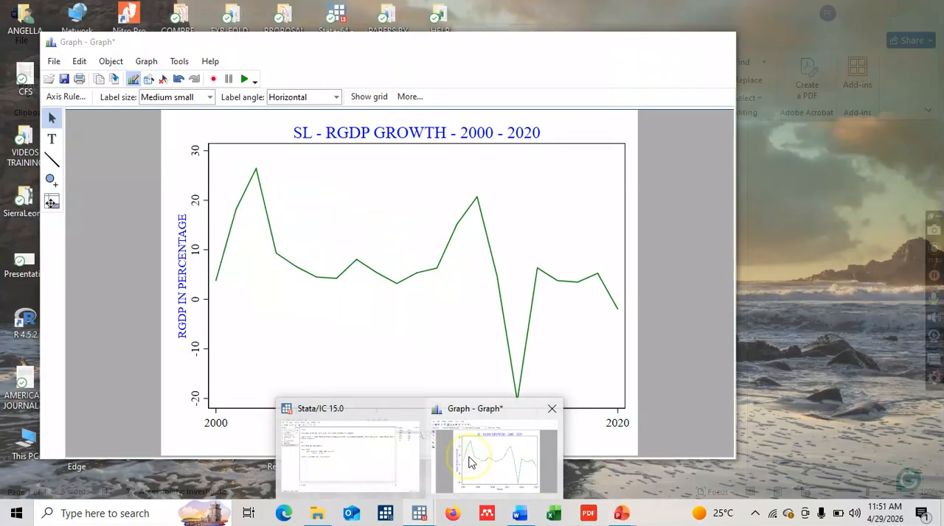
{"action": "left_click", "coordinate": [472, 457]}
{"action": "left_click", "coordinate": [720, 41]}
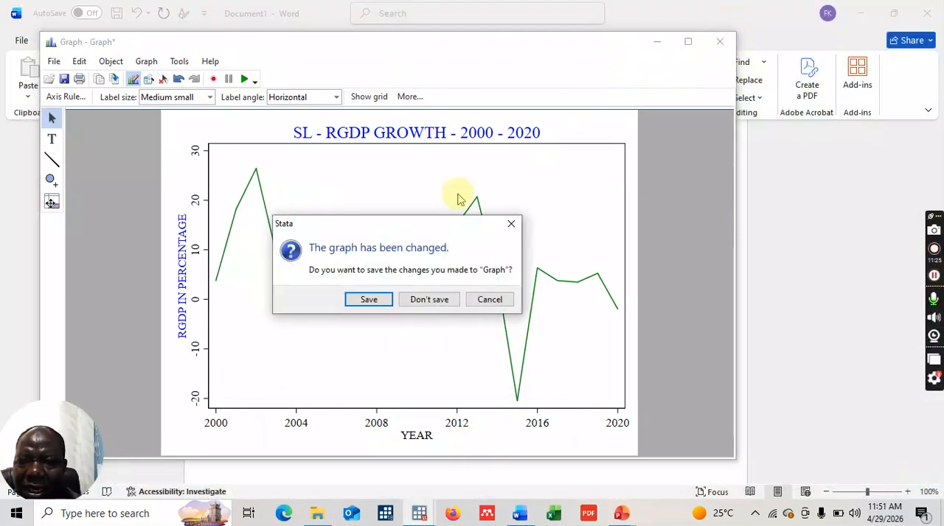
{"action": "left_click", "coordinate": [424, 301]}
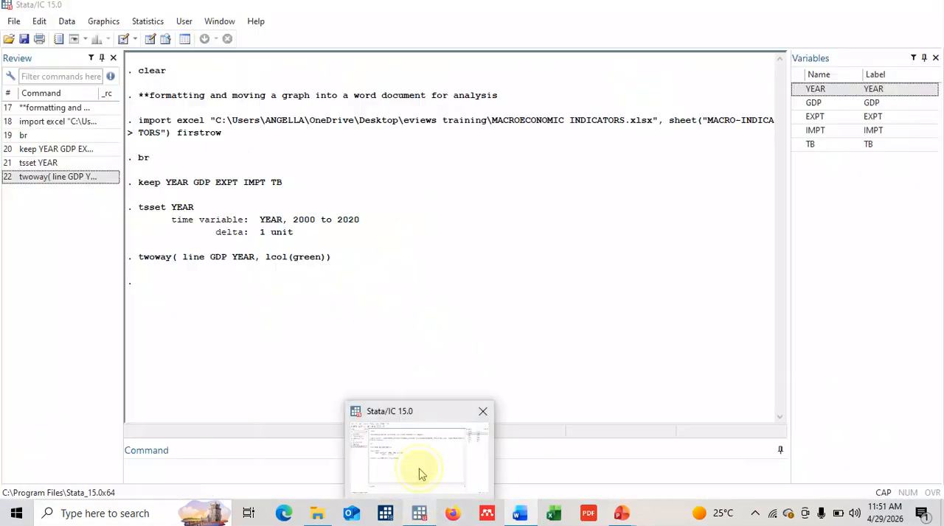
{"action": "left_click", "coordinate": [419, 469]}
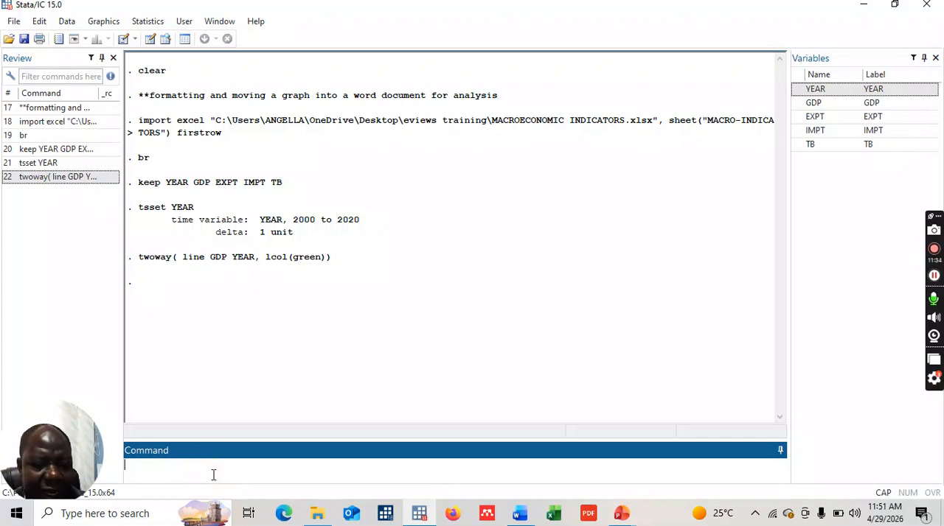
- Recall the last twoway line command, replace GDP with EXPT, and plot EXPT against YEAR in green
{"action": "key", "text": "Page_Up"}
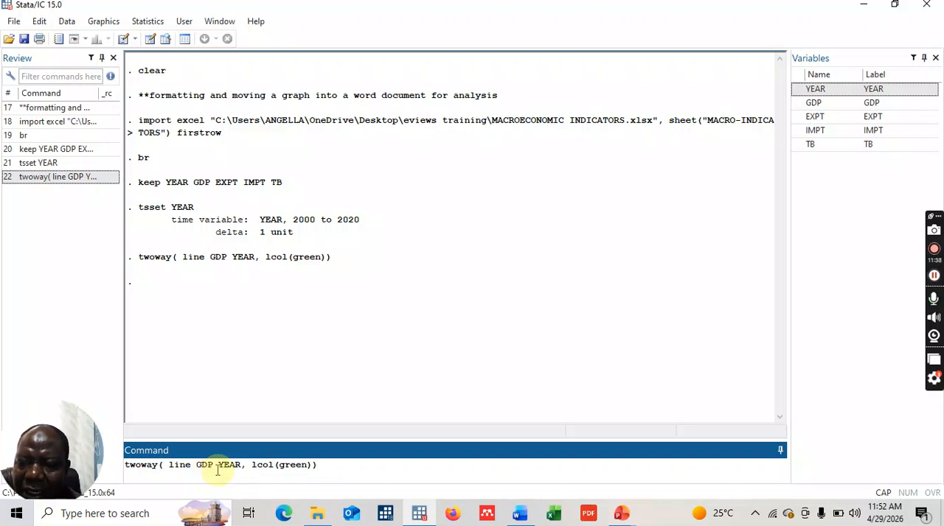
{"action": "double_click", "coordinate": [213, 466]}
{"action": "key", "text": "BackSpace"}
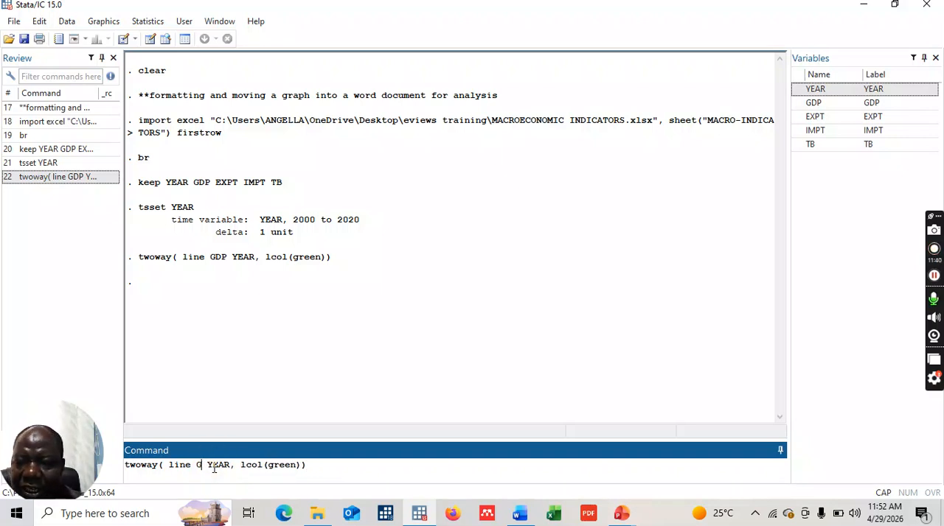
{"action": "double_click", "coordinate": [815, 118]}
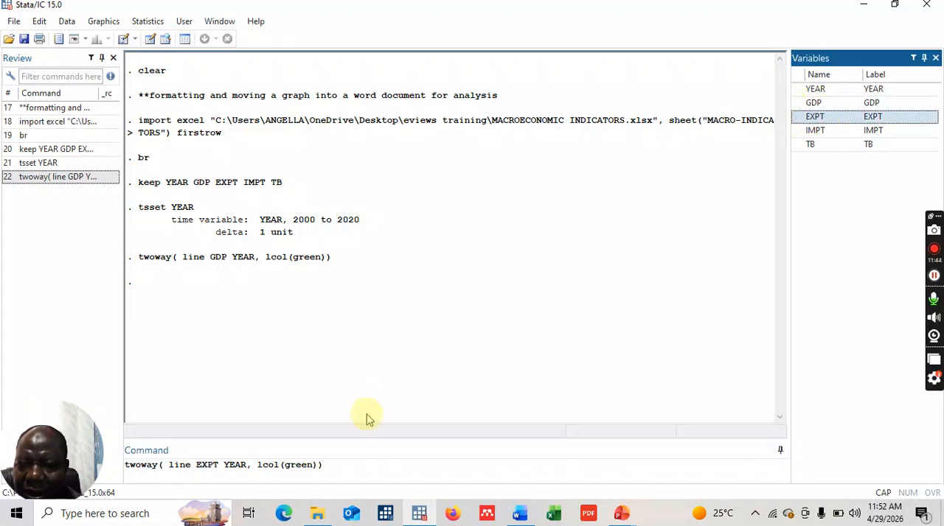
{"action": "left_click", "coordinate": [331, 465]}
{"action": "left_click", "coordinate": [331, 466]}
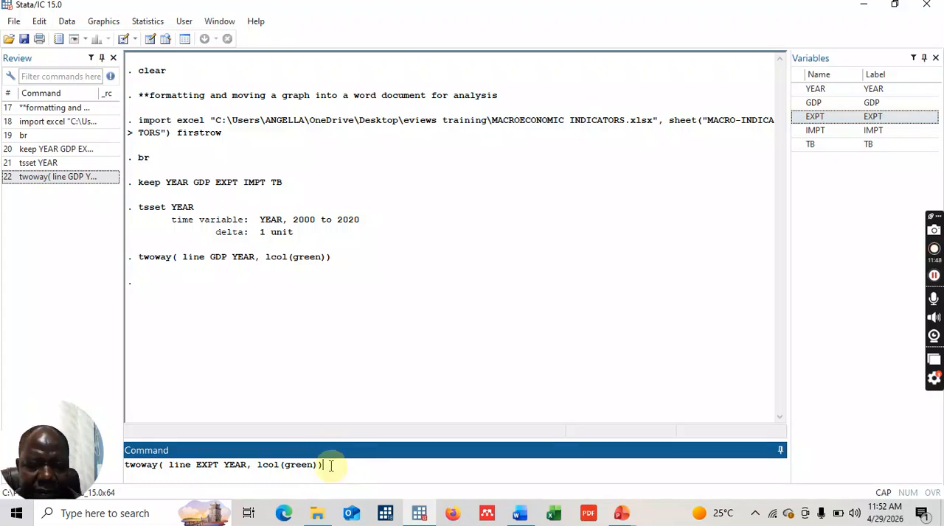
{"action": "key", "text": "Return"}
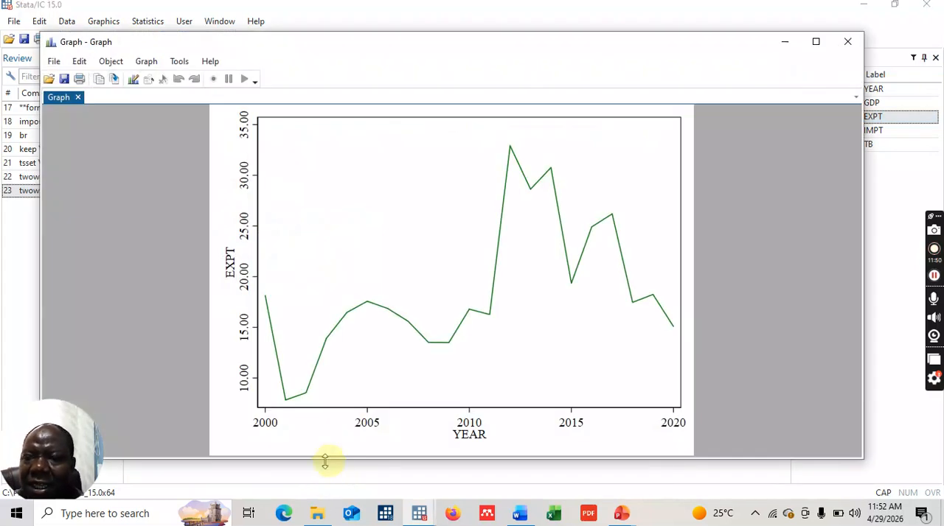
- Start the Graph Editor and give the exports graph the title "SL - EXPORTS - 2000 - 2020"
{"action": "left_click", "coordinate": [133, 81]}
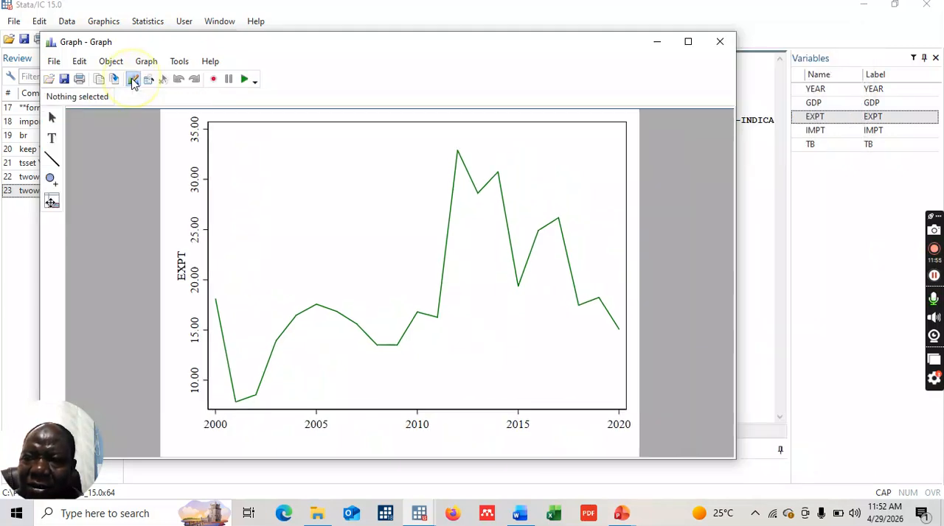
{"action": "left_click", "coordinate": [399, 126]}
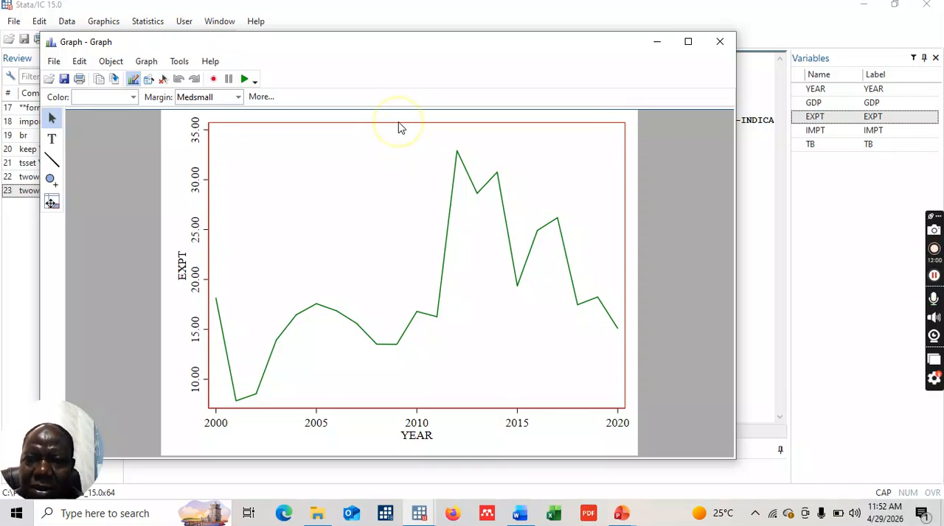
{"action": "left_click", "coordinate": [399, 113]}
{"action": "double_click", "coordinate": [398, 113]}
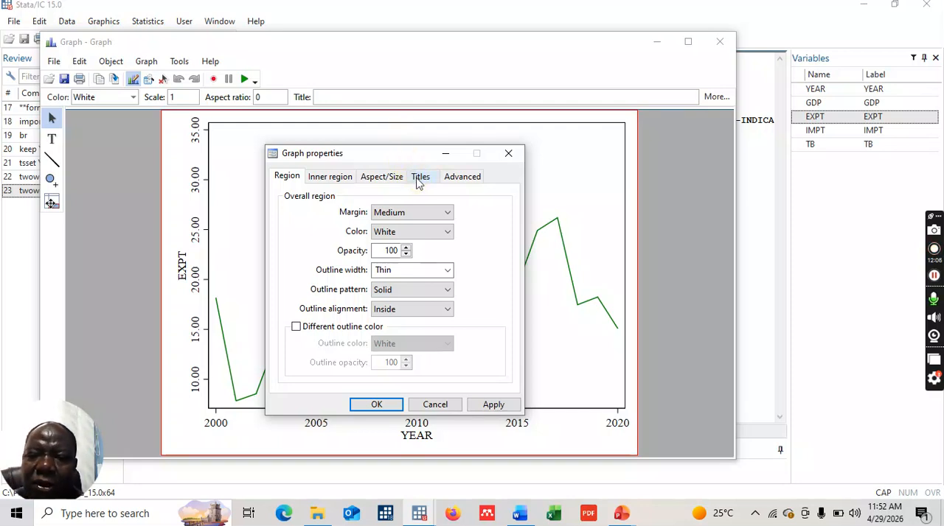
{"action": "left_click", "coordinate": [419, 180]}
{"action": "left_click", "coordinate": [357, 211]}
{"action": "type", "text": "SL - EXPORTS - 200"}
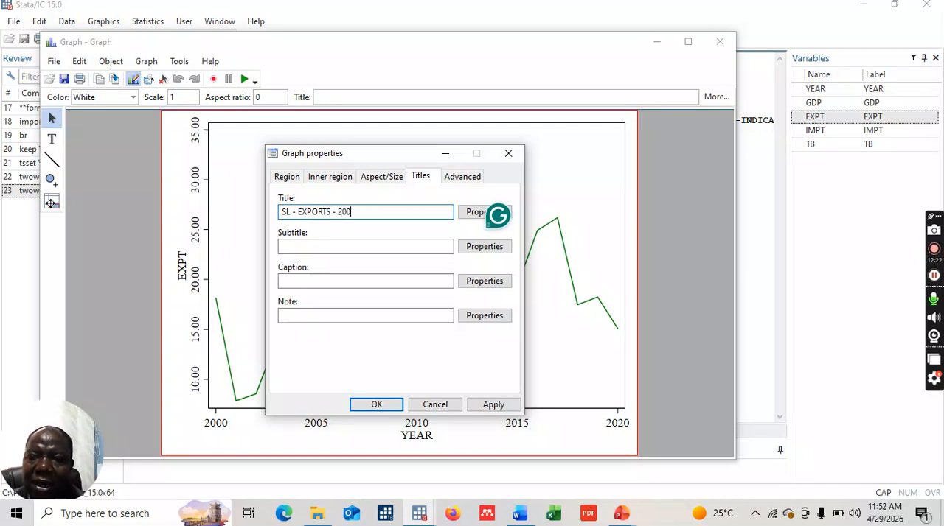
{"action": "type", "text": "- 2020"}
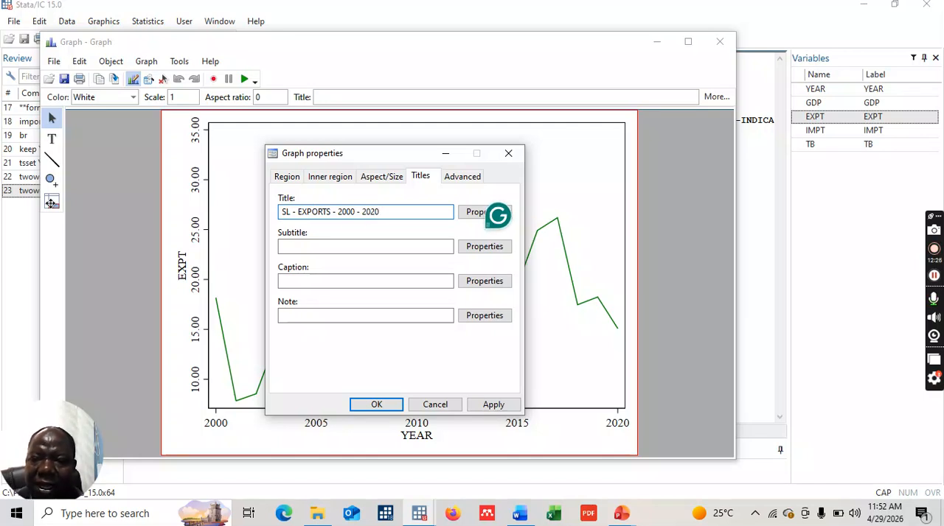
{"action": "left_click", "coordinate": [377, 405]}
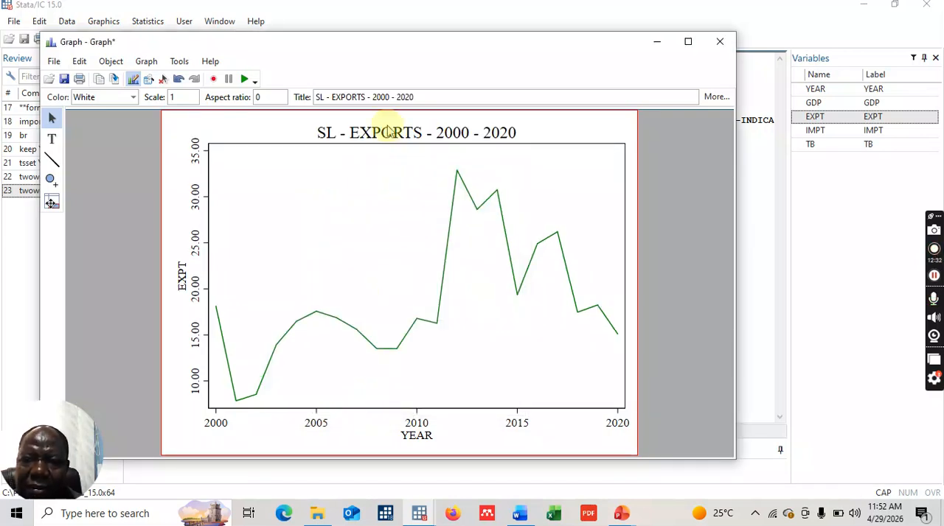
- Set the color of the exports graph's title to Blue
{"action": "double_click", "coordinate": [389, 133]}
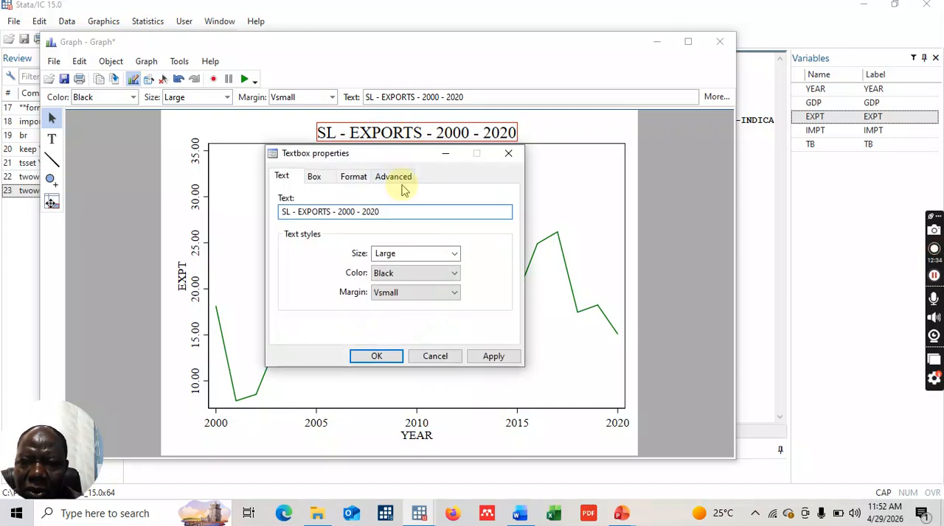
{"action": "left_click", "coordinate": [452, 272]}
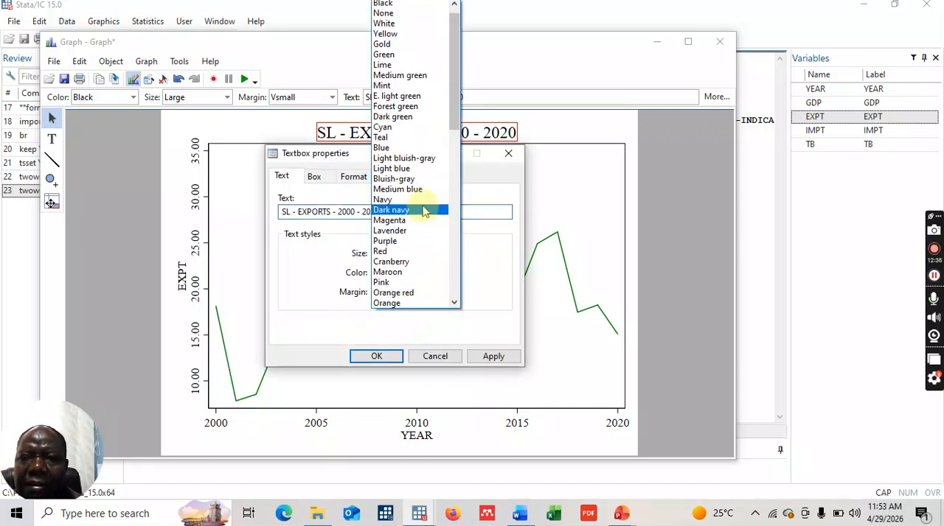
{"action": "left_click", "coordinate": [399, 149]}
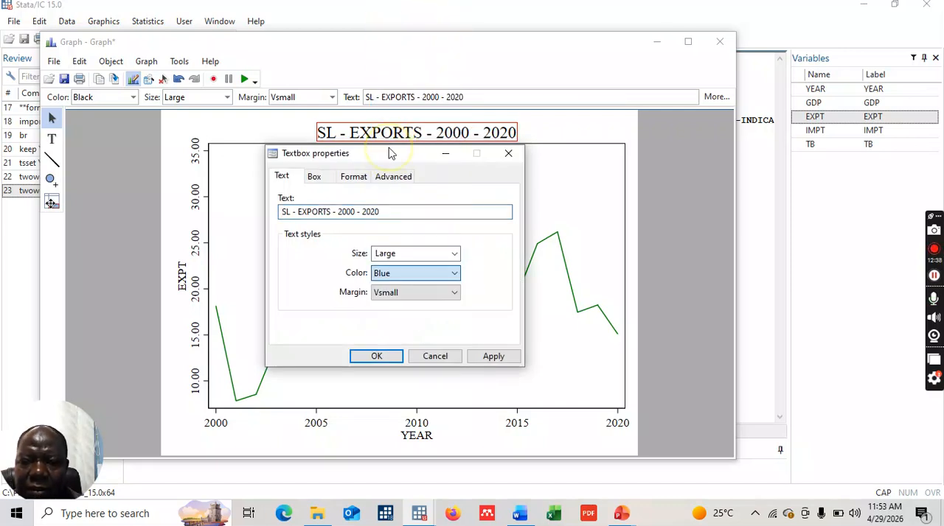
{"action": "left_click", "coordinate": [381, 359]}
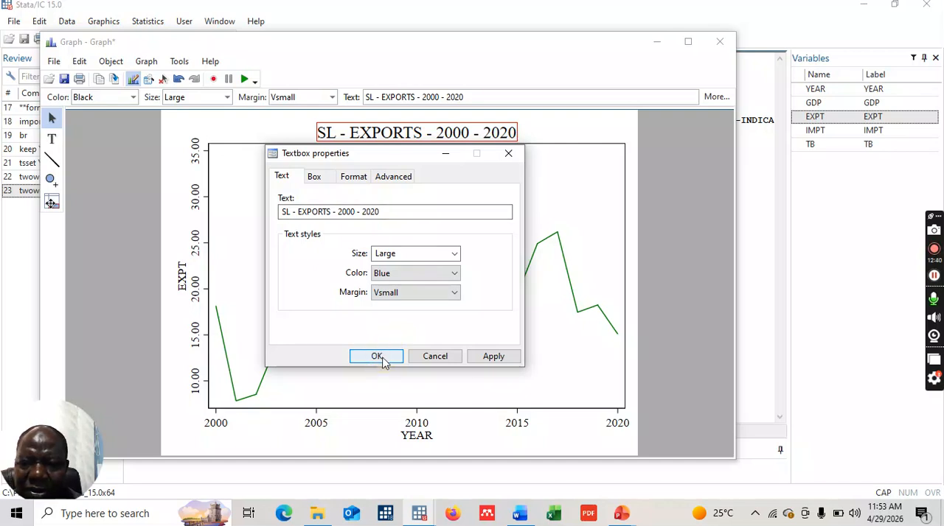
{"action": "left_click", "coordinate": [455, 295]}
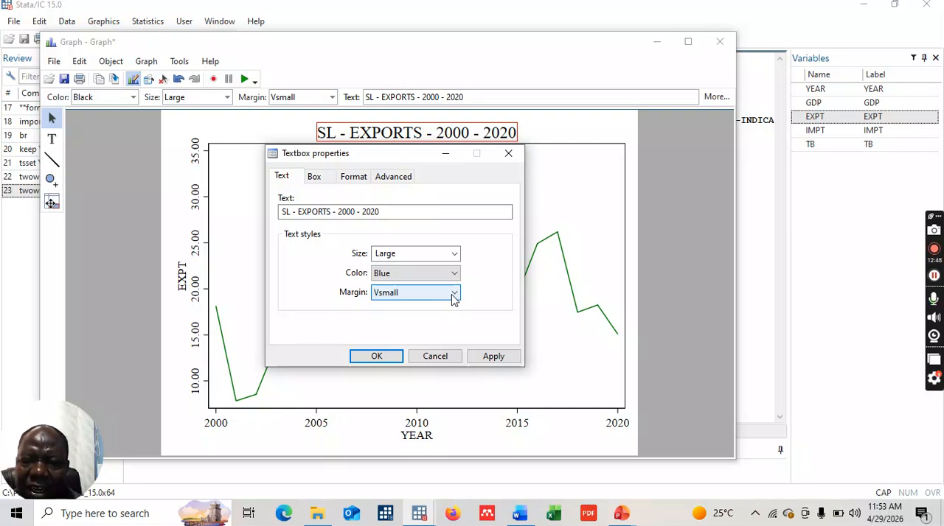
{"action": "left_click", "coordinate": [455, 296]}
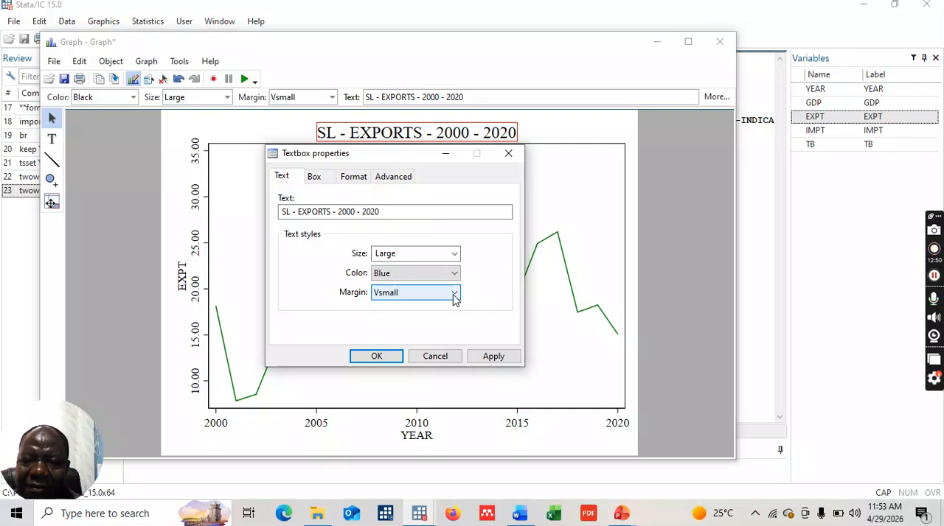
{"action": "left_click", "coordinate": [376, 358]}
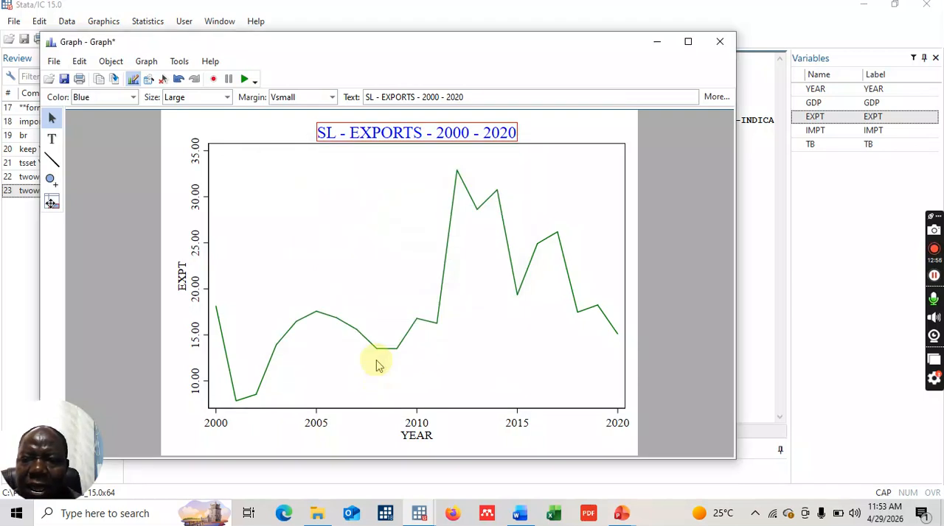
- Change the exports graph's vertical axis title to "EXPORTS (% GDP)" and set its color to Blue
{"action": "left_click", "coordinate": [181, 276]}
{"action": "double_click", "coordinate": [180, 274]}
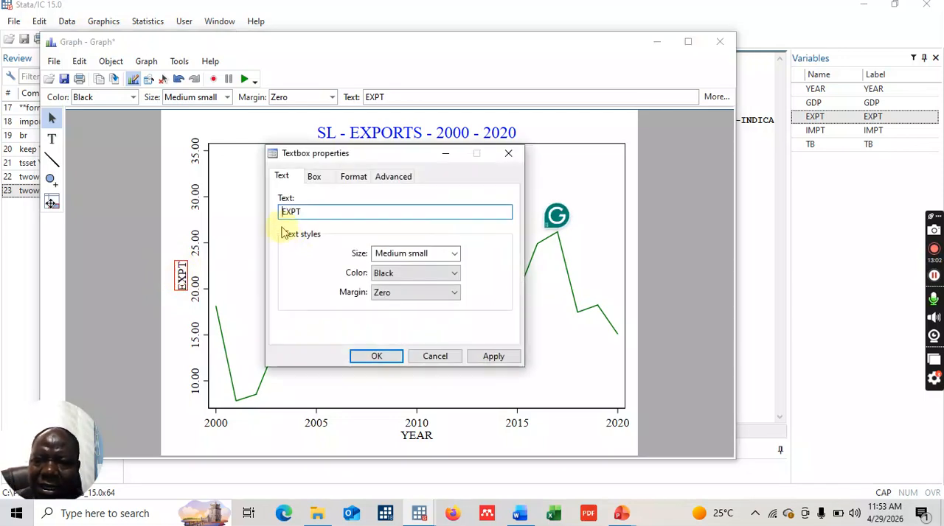
{"action": "left_click", "coordinate": [315, 213]}
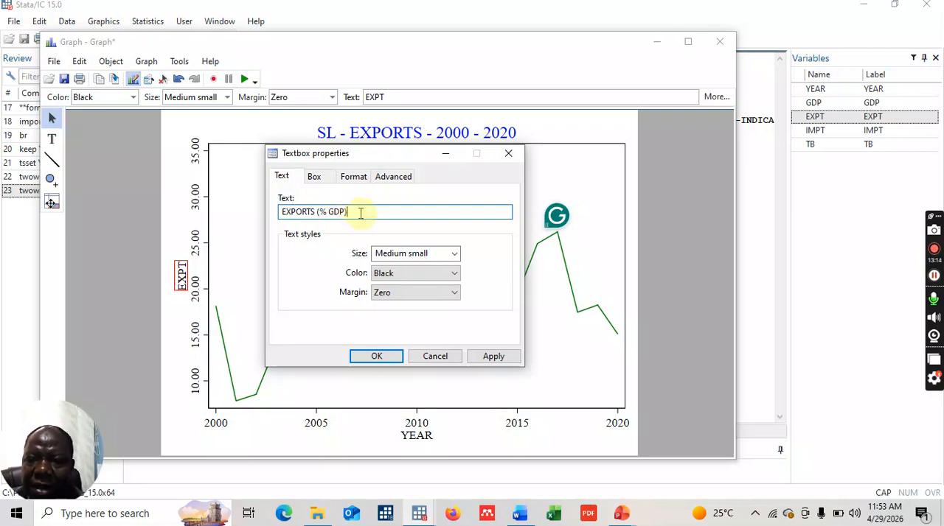
{"action": "left_click", "coordinate": [453, 274]}
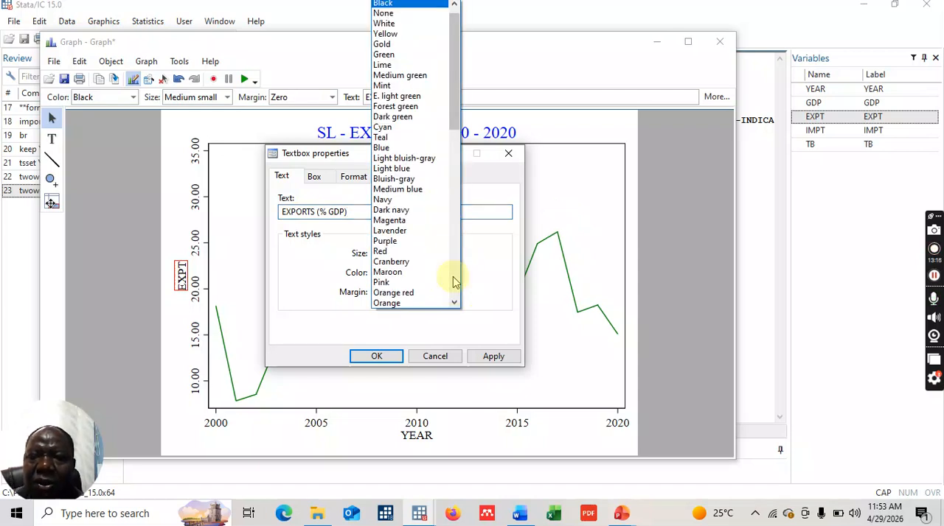
{"action": "left_click", "coordinate": [384, 147]}
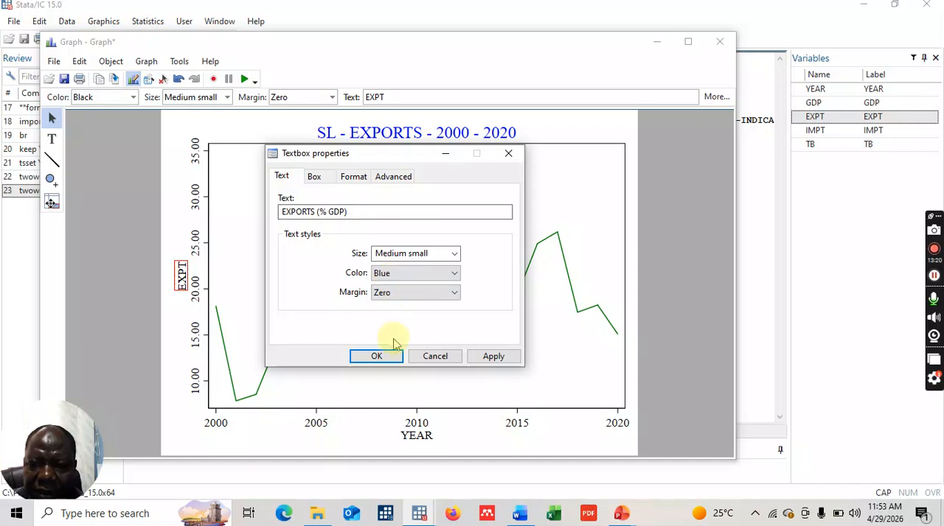
{"action": "left_click", "coordinate": [378, 356]}
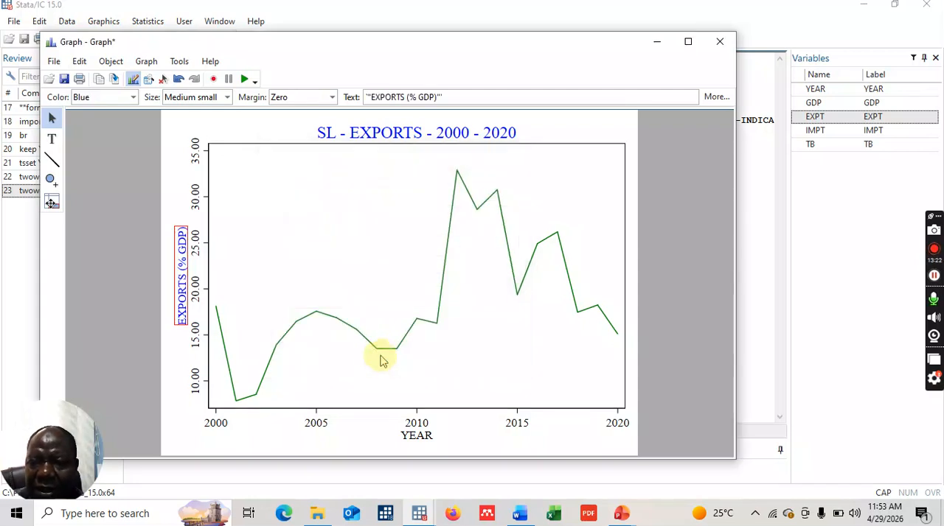
- Set the exports graph's YEAR axis to the Range/Delta rule with minimum 2000, maximum 2020 and delta 4
{"action": "double_click", "coordinate": [417, 426]}
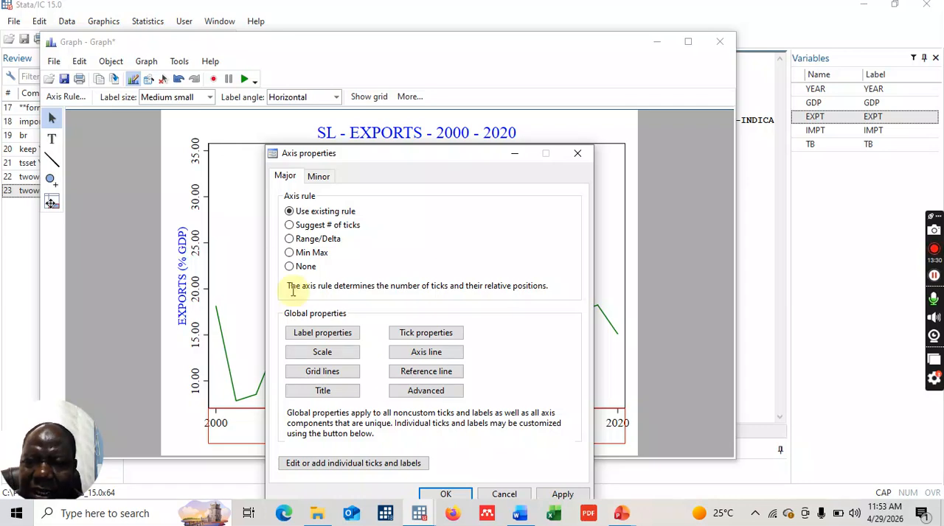
{"action": "left_click", "coordinate": [289, 239]}
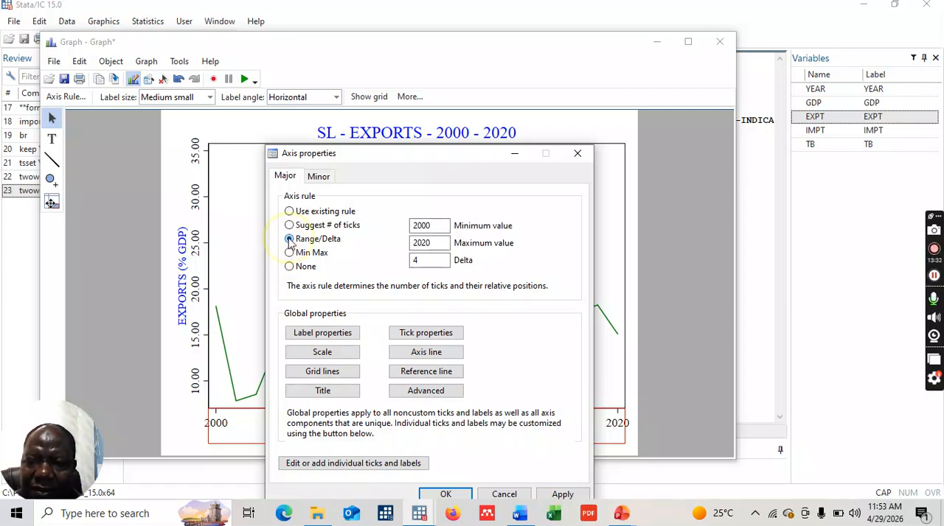
{"action": "left_click", "coordinate": [440, 229]}
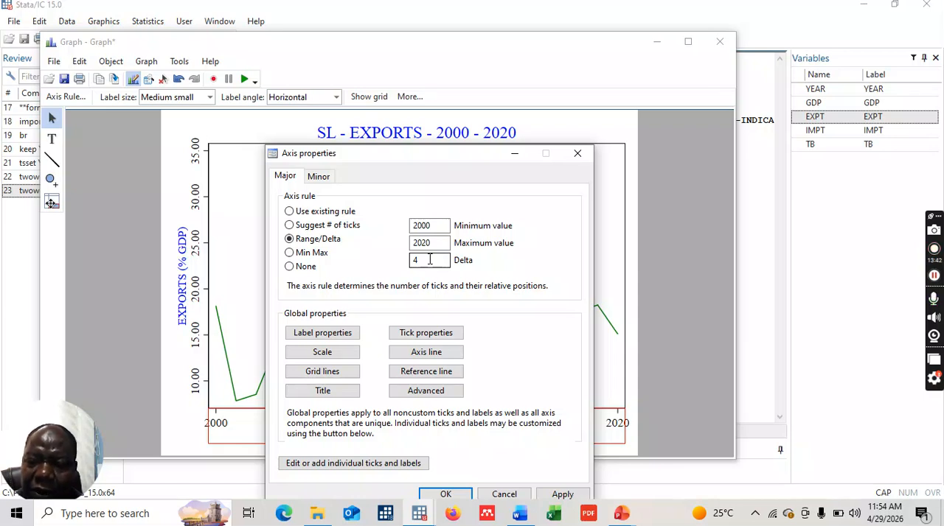
{"action": "left_click", "coordinate": [429, 260]}
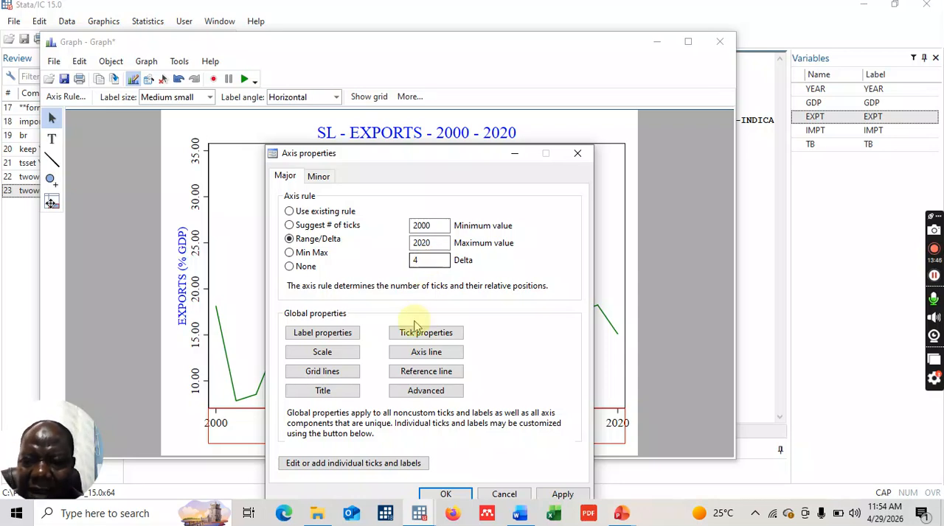
{"action": "left_click", "coordinate": [430, 494]}
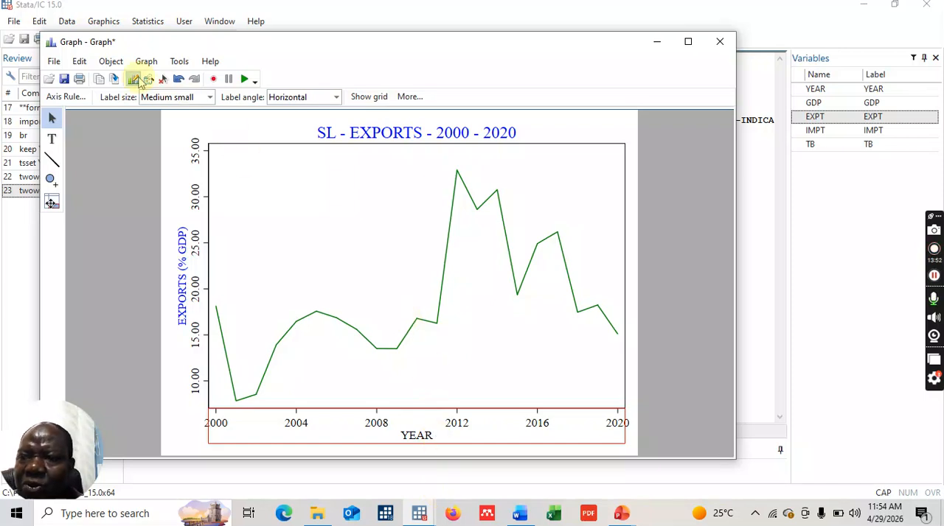
- Copy the exports graph, switch to the Word document, and paste it into the empty cell beside the RGDP graph
{"action": "left_click", "coordinate": [99, 81]}
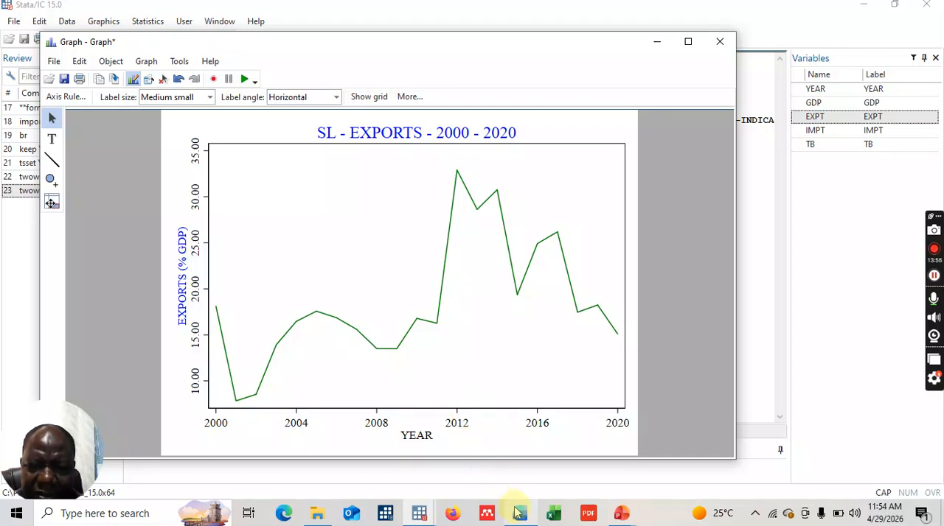
{"action": "mouse_move", "coordinate": [520, 514]}
{"action": "left_click", "coordinate": [523, 457]}
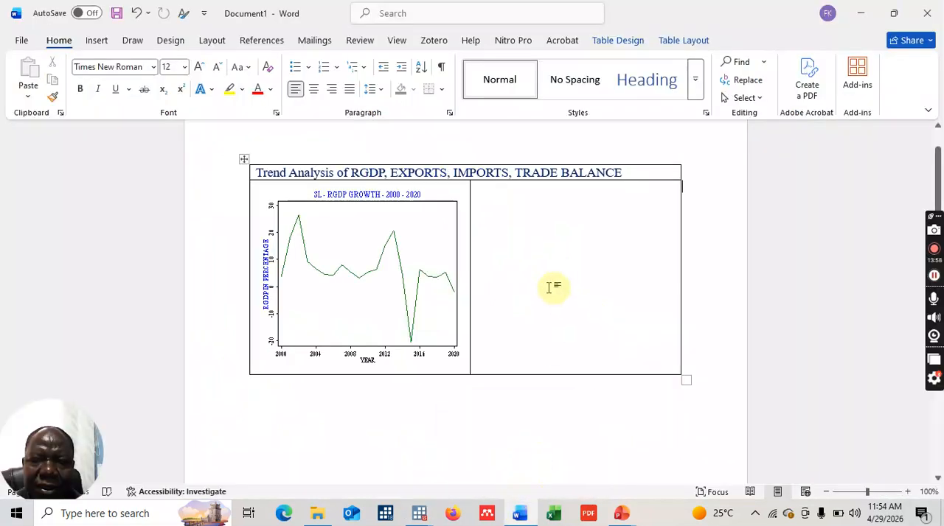
{"action": "key", "text": "ctrl+v"}
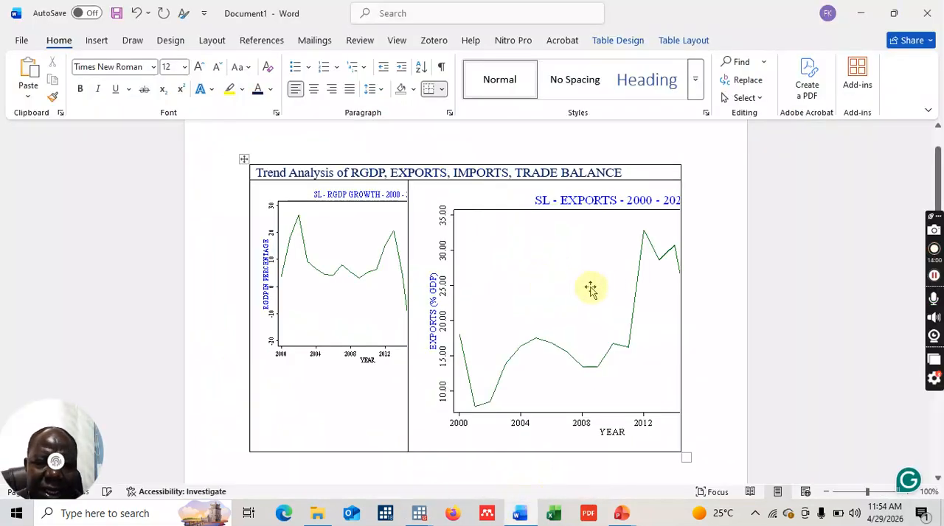
- Shrink the pasted exports graph in width and height so it fits its cell and roughly matches the RGDP graph
{"action": "left_click", "coordinate": [609, 288]}
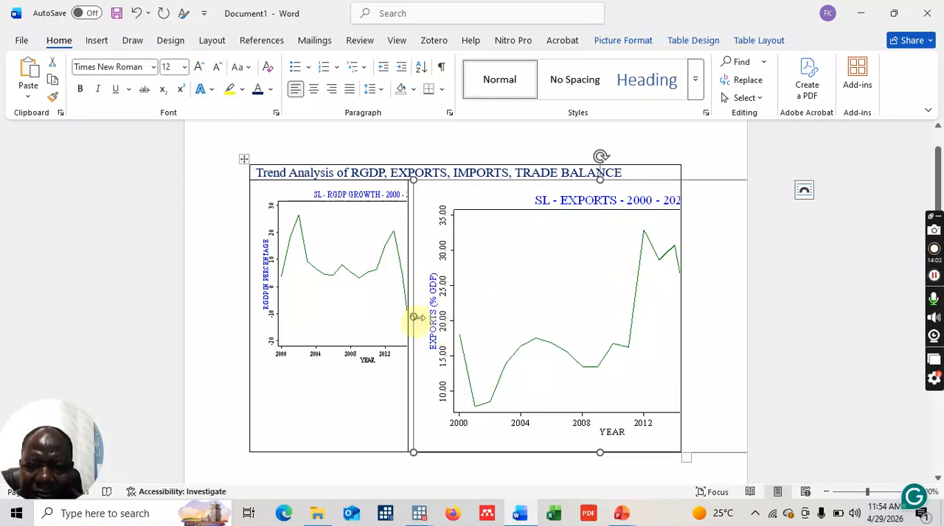
{"action": "left_click_drag", "start_coordinate": [414, 317], "coordinate": [531, 303]}
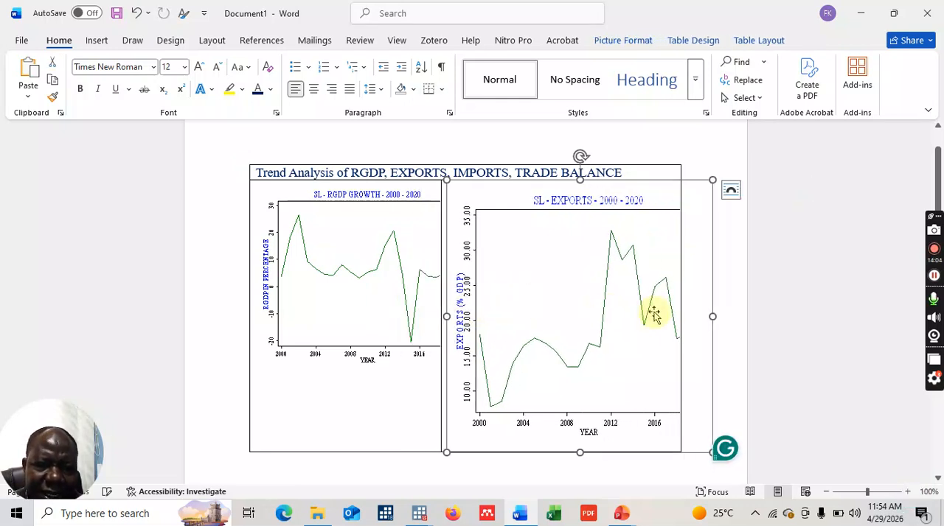
{"action": "left_click_drag", "start_coordinate": [709, 317], "coordinate": [624, 307]}
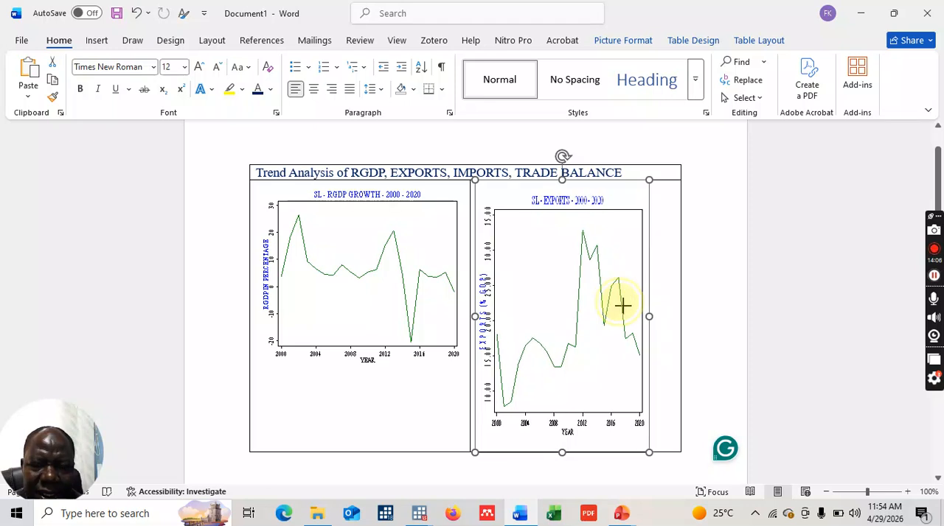
{"action": "left_click_drag", "start_coordinate": [564, 449], "coordinate": [570, 369]}
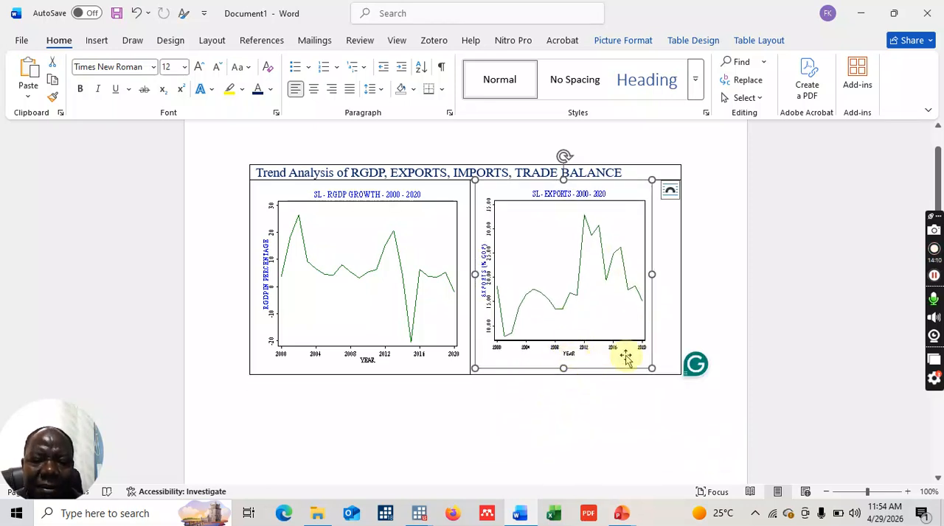
- Add two empty rows below the graphs in the table and widen the exports graph to fill its cell
{"action": "left_click", "coordinate": [665, 355]}
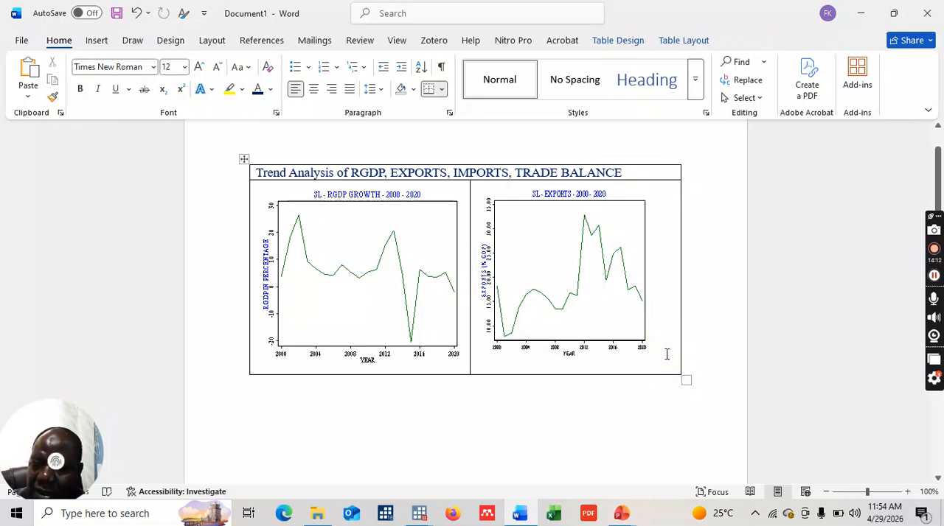
{"action": "key", "text": "Tab"}
{"action": "key", "text": "Tab"}
{"action": "key", "text": "Tab"}
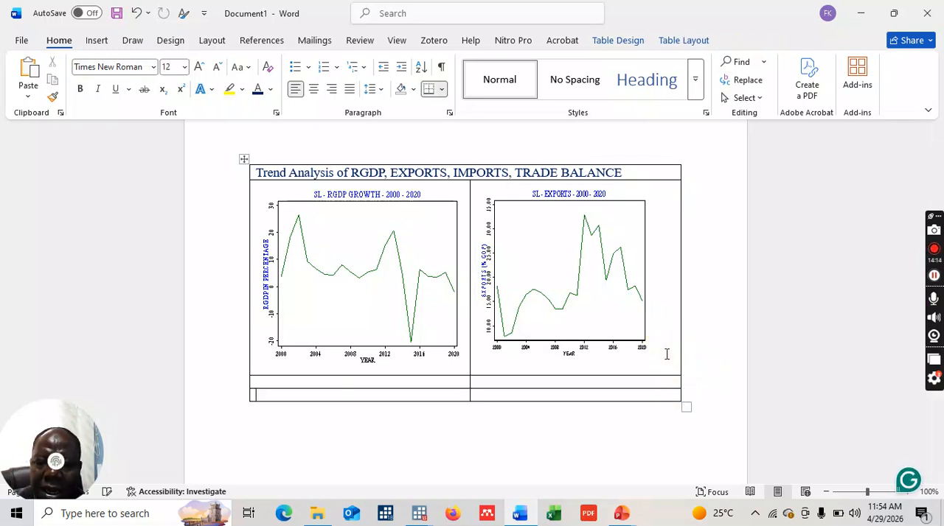
{"action": "left_click", "coordinate": [616, 316]}
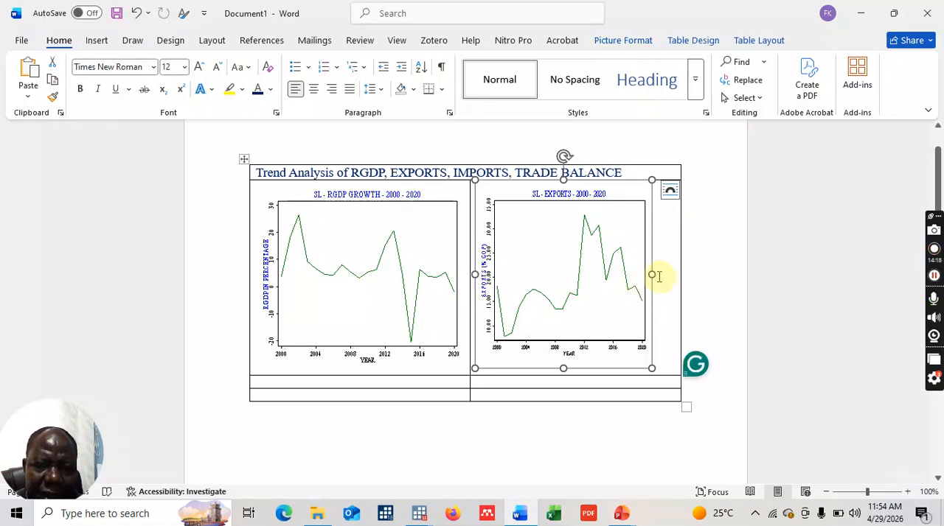
{"action": "left_click_drag", "start_coordinate": [651, 276], "coordinate": [676, 276]}
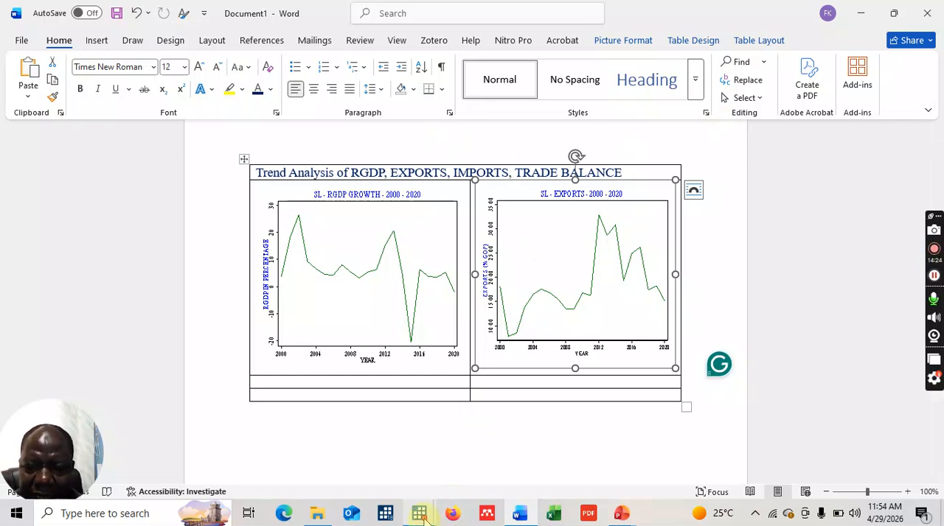
- Switch to Stata, close the exports graph without saving its changes, and bring up the main Stata window
{"action": "mouse_move", "coordinate": [422, 516]}
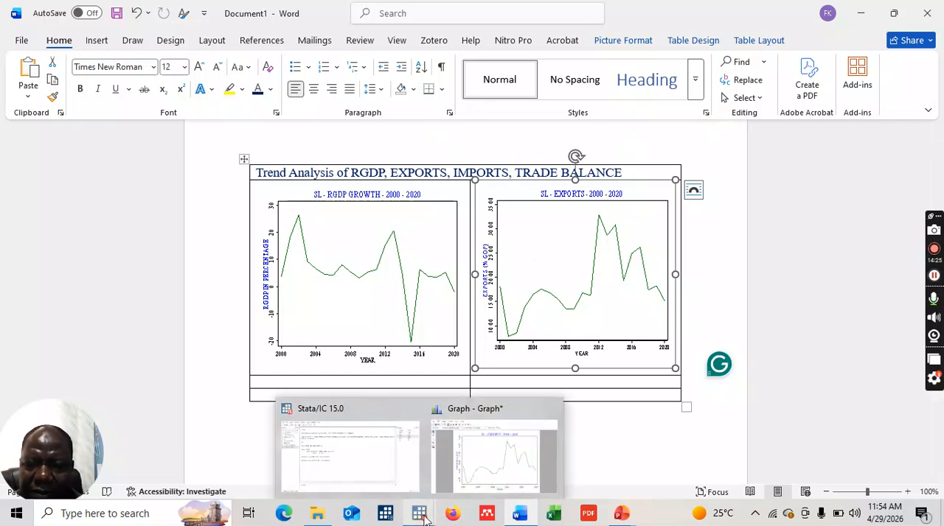
{"action": "left_click", "coordinate": [483, 457]}
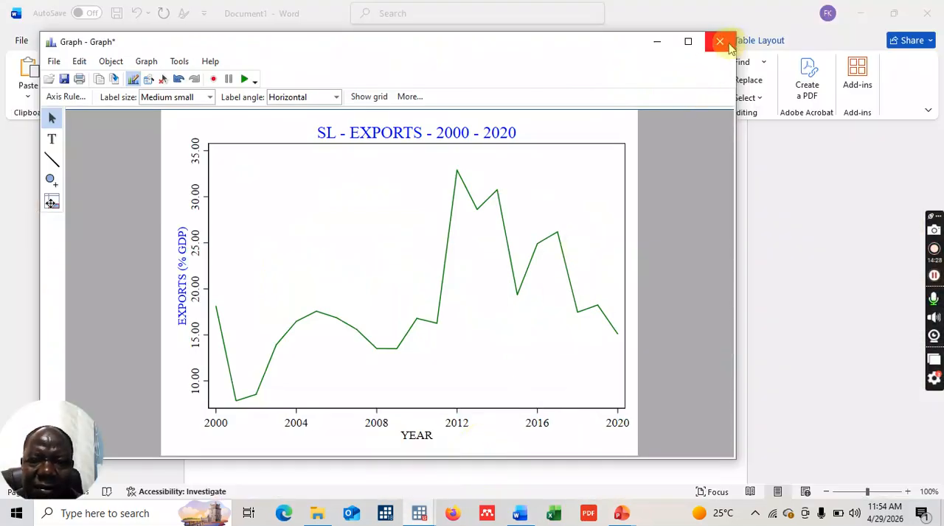
{"action": "left_click", "coordinate": [727, 44]}
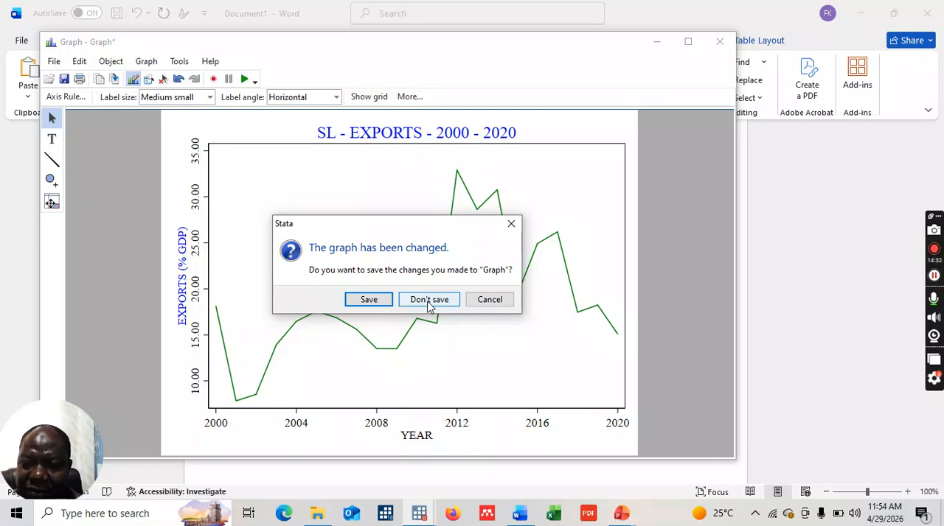
{"action": "left_click", "coordinate": [430, 301]}
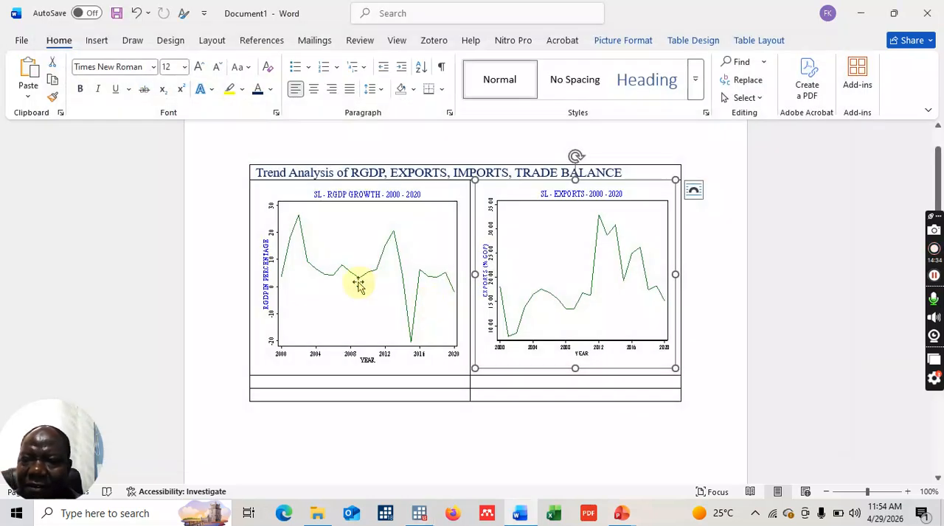
{"action": "mouse_move", "coordinate": [420, 510]}
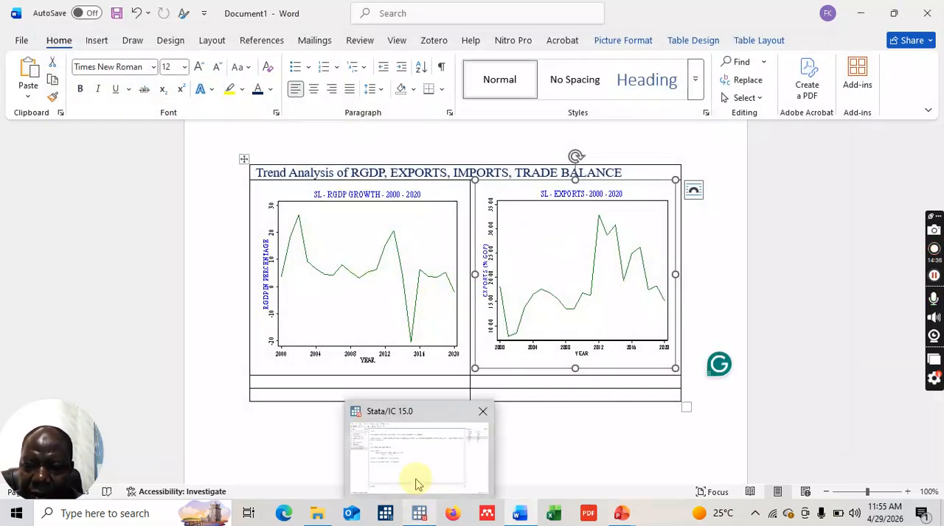
{"action": "left_click", "coordinate": [416, 487]}
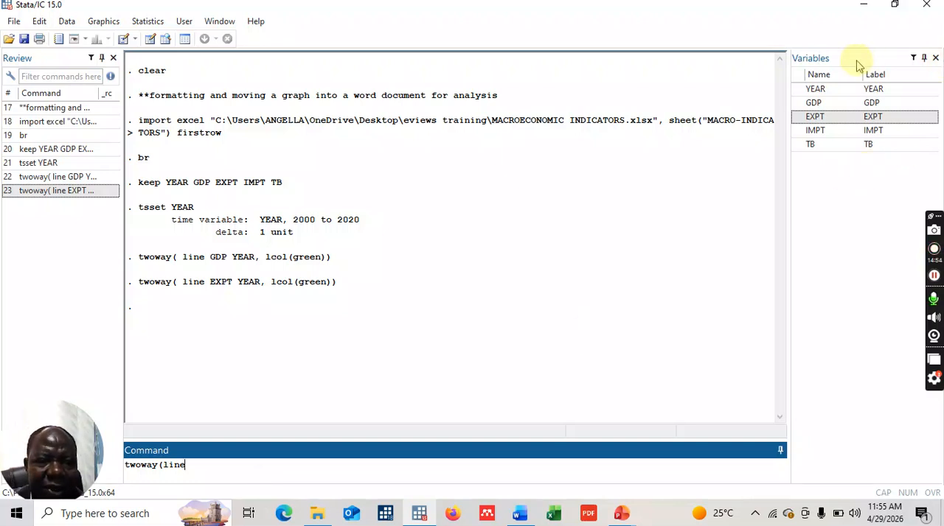
- Plot IMPT against YEAR as a green line with the command twoway(line IMPT YEAR, lcol(green))
{"action": "left_click", "coordinate": [815, 131]}
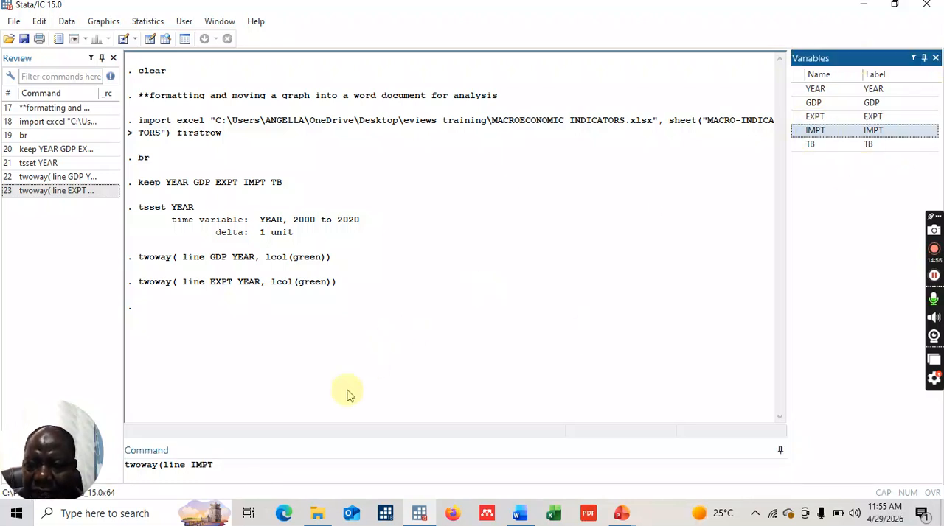
{"action": "left_click", "coordinate": [245, 461]}
{"action": "type", "text": ","}
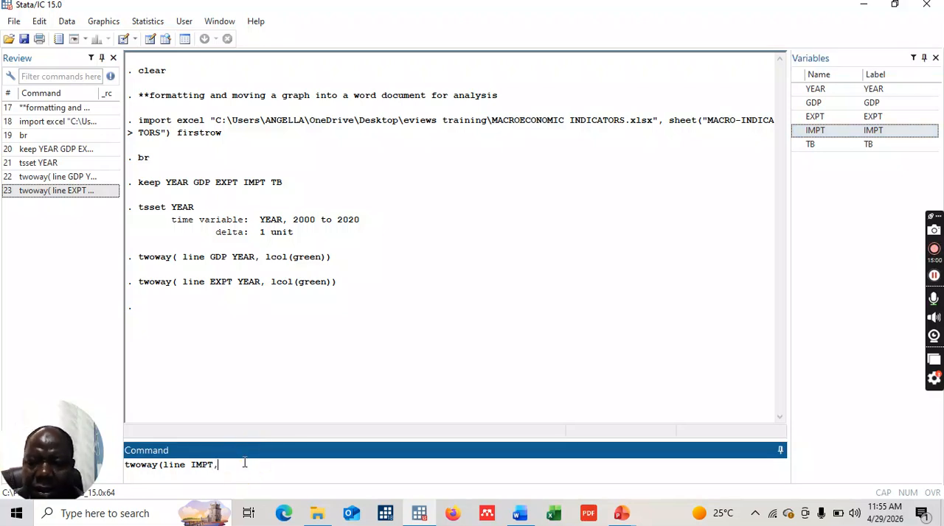
{"action": "left_click", "coordinate": [815, 89]}
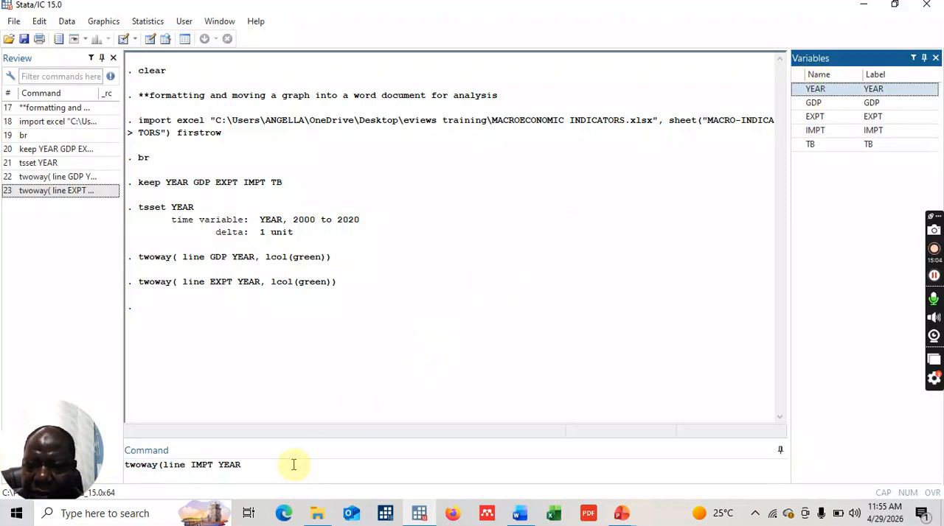
{"action": "left_click", "coordinate": [253, 467]}
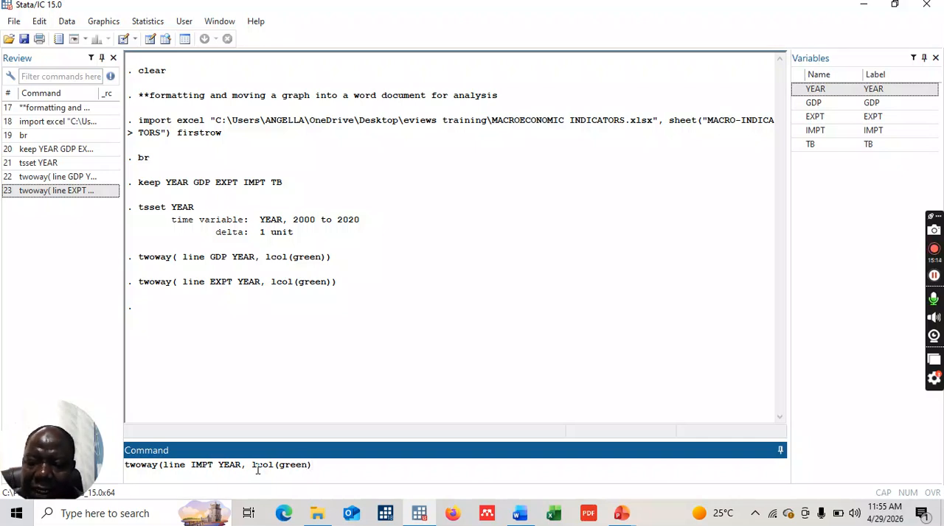
{"action": "key", "text": "Return"}
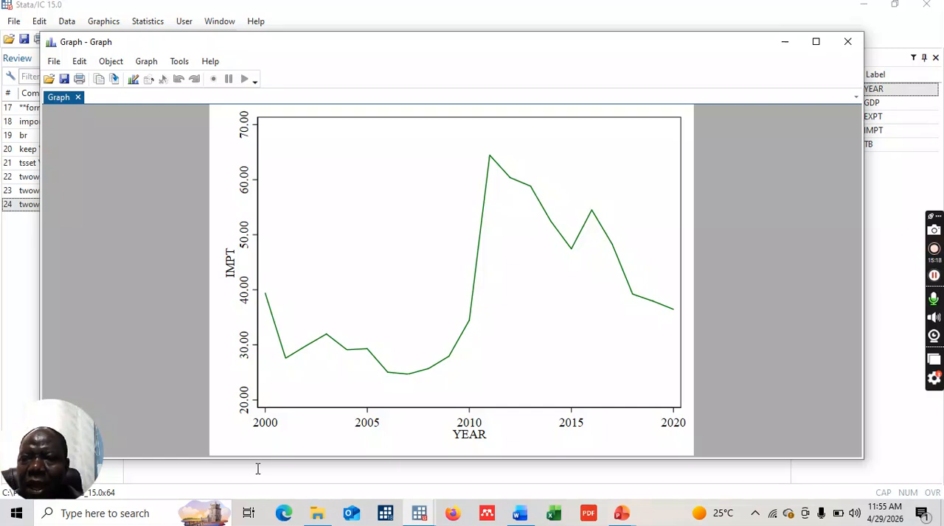
- Open the imports graph in the Graph Editor and give it the title SL - IMPORTS - 2000 - 2020
{"action": "left_click", "coordinate": [133, 79]}
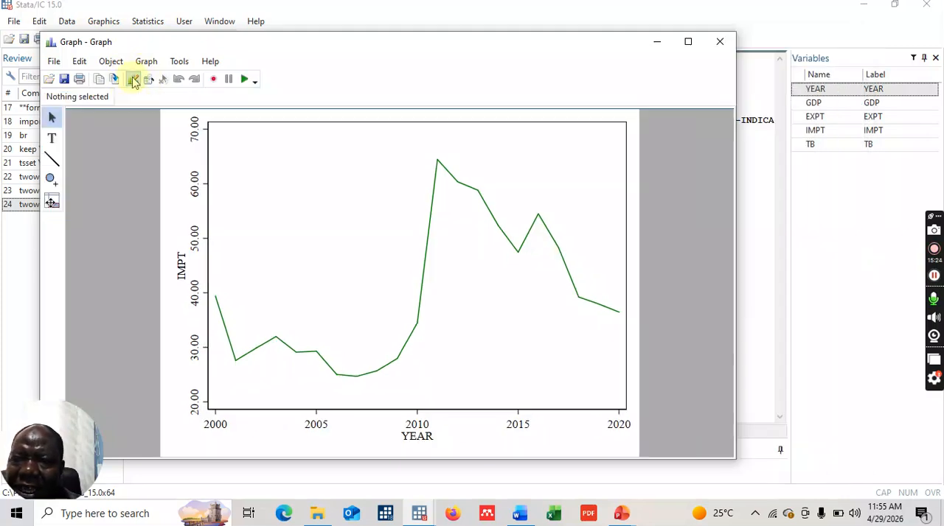
{"action": "double_click", "coordinate": [380, 125]}
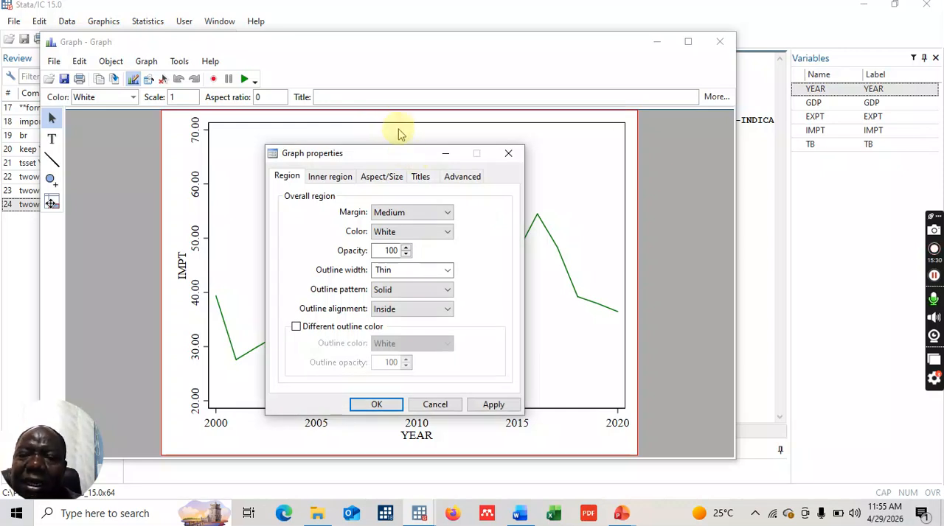
{"action": "left_click", "coordinate": [396, 129]}
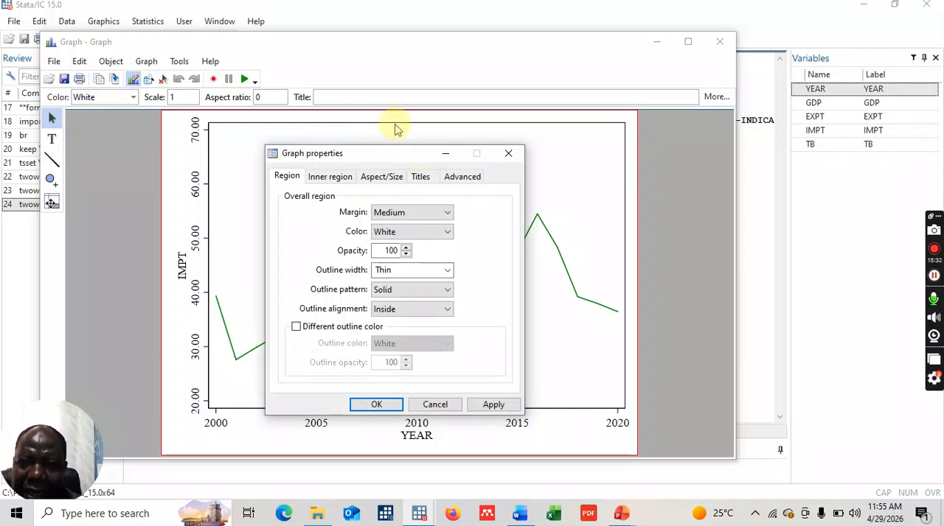
{"action": "left_click", "coordinate": [422, 177]}
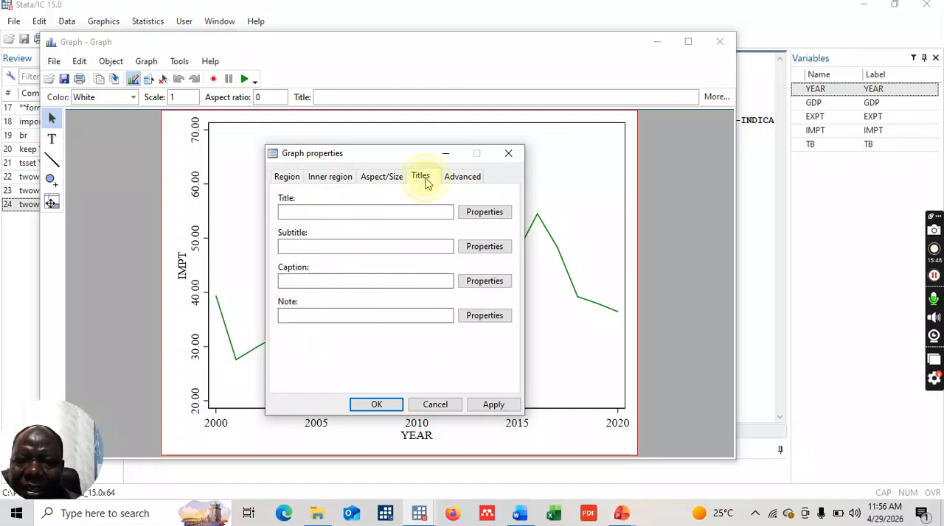
{"action": "left_click", "coordinate": [335, 211]}
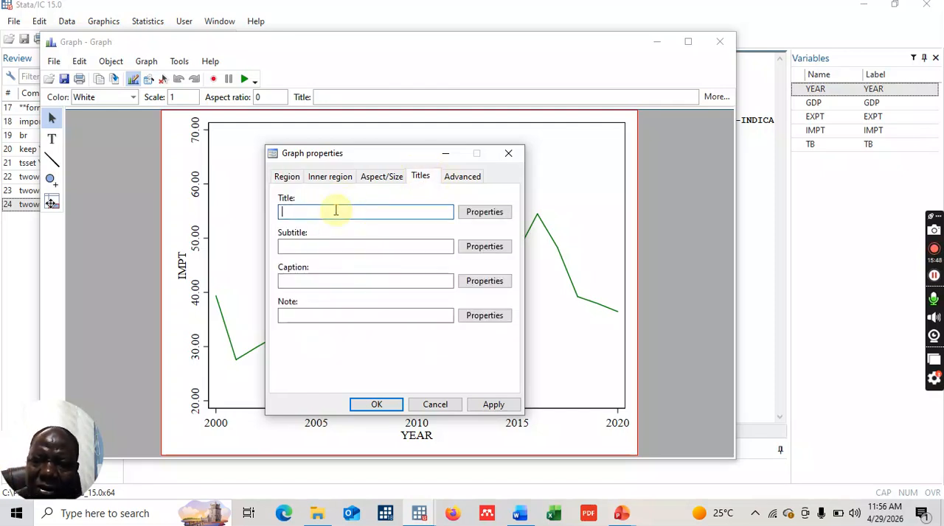
{"action": "type", "text": "S"}
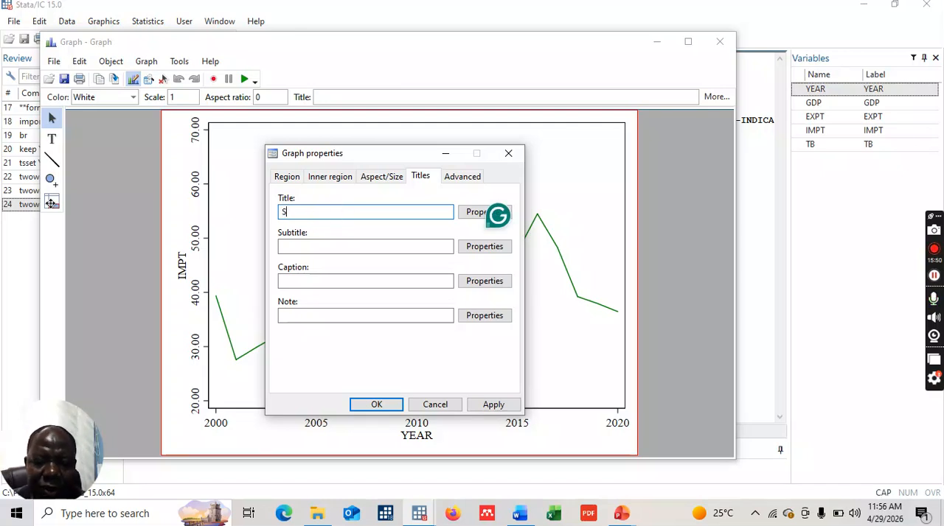
{"action": "type", "text": "L - IMPORTS"}
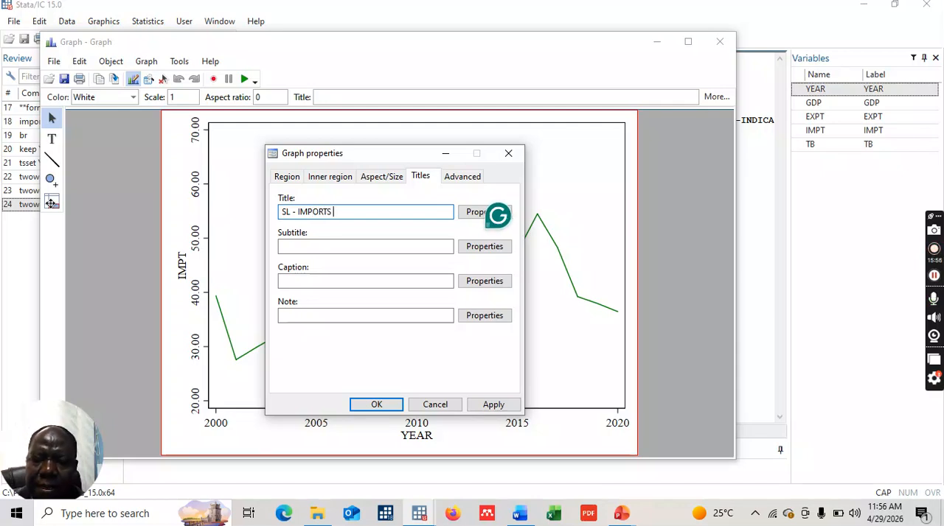
{"action": "type", "text": " - 20"}
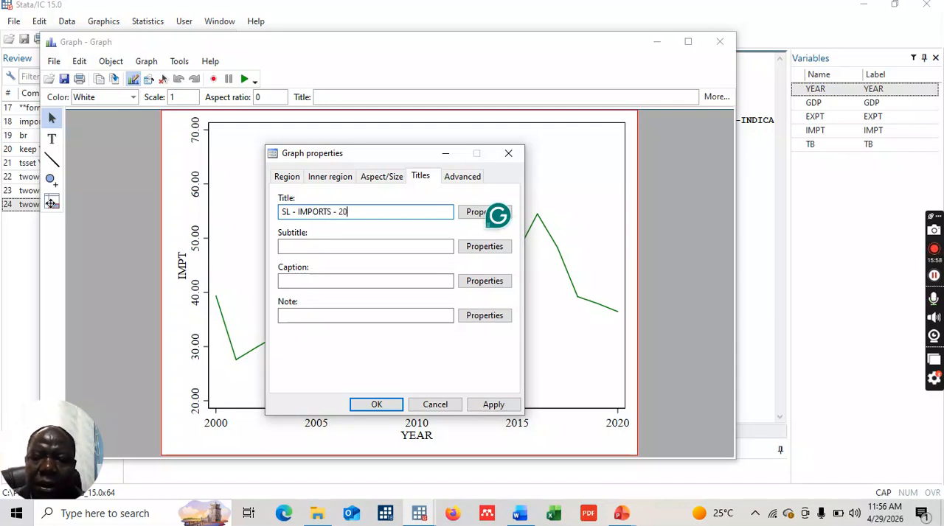
{"action": "type", "text": "00 - 2020"}
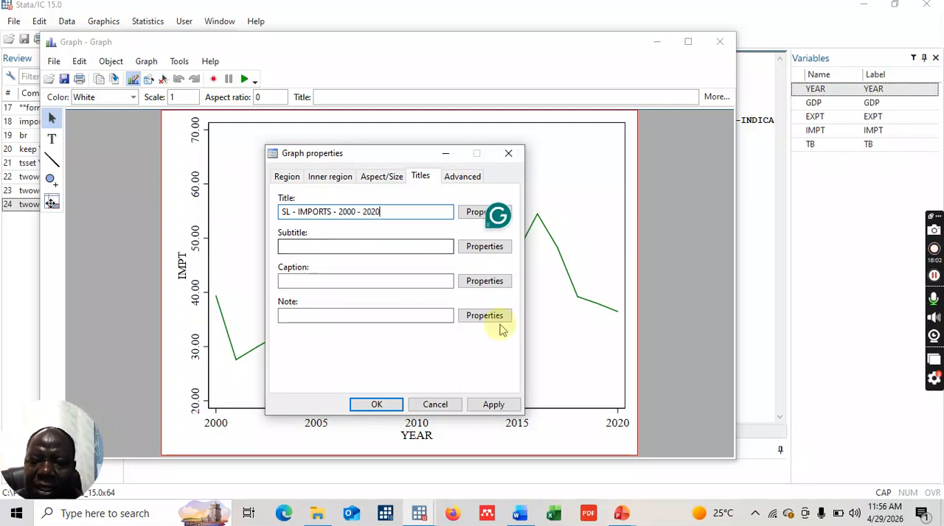
{"action": "left_click", "coordinate": [376, 404]}
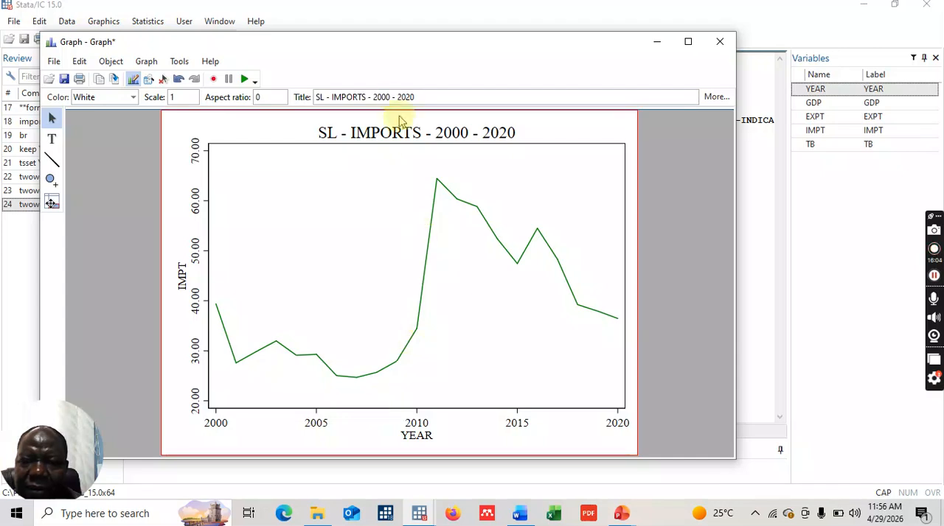
- Set the text colour of the imports graph's title to Blue
{"action": "double_click", "coordinate": [383, 133]}
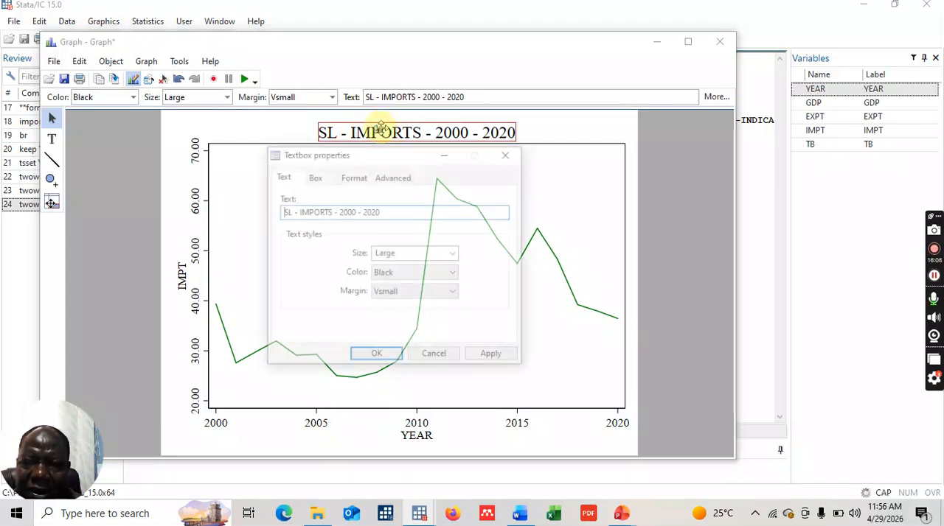
{"action": "left_click", "coordinate": [453, 273]}
{"action": "left_click", "coordinate": [393, 147]}
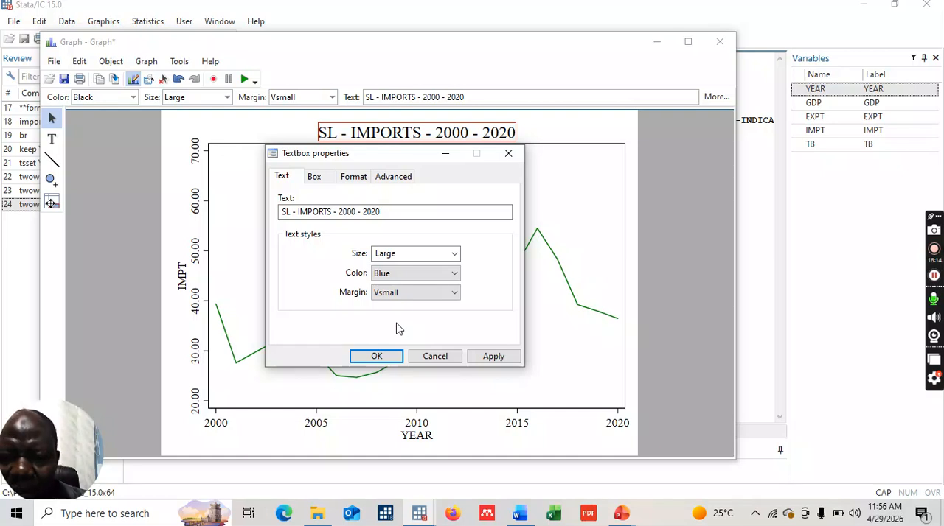
{"action": "left_click", "coordinate": [398, 330]}
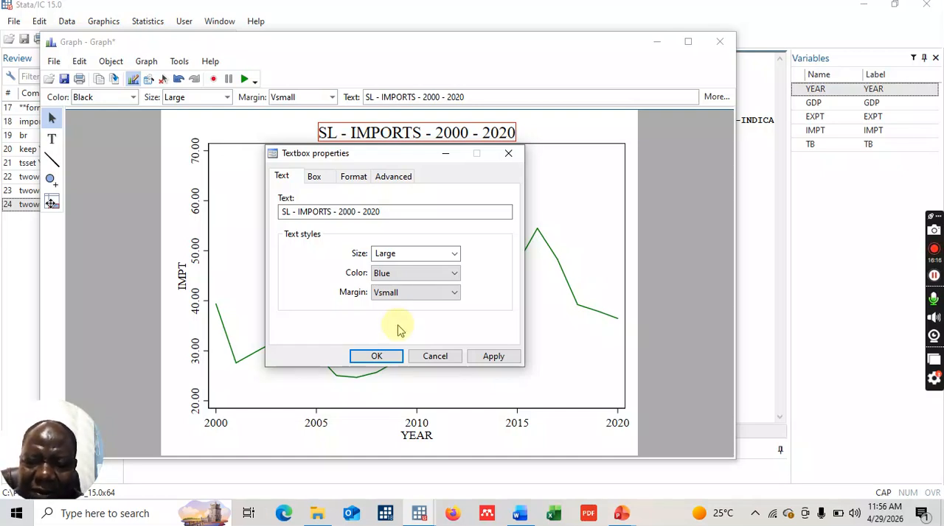
{"action": "left_click", "coordinate": [391, 338]}
{"action": "left_click", "coordinate": [381, 355]}
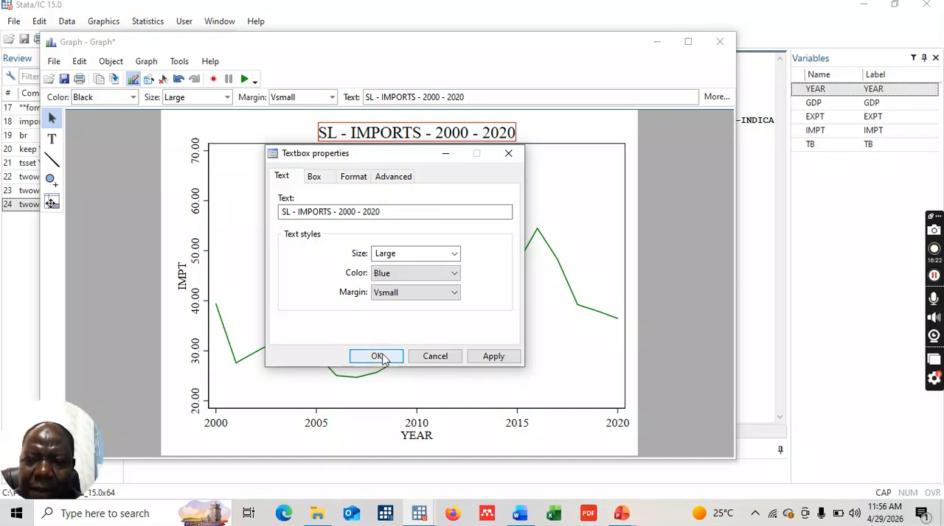
{"action": "left_click", "coordinate": [379, 356]}
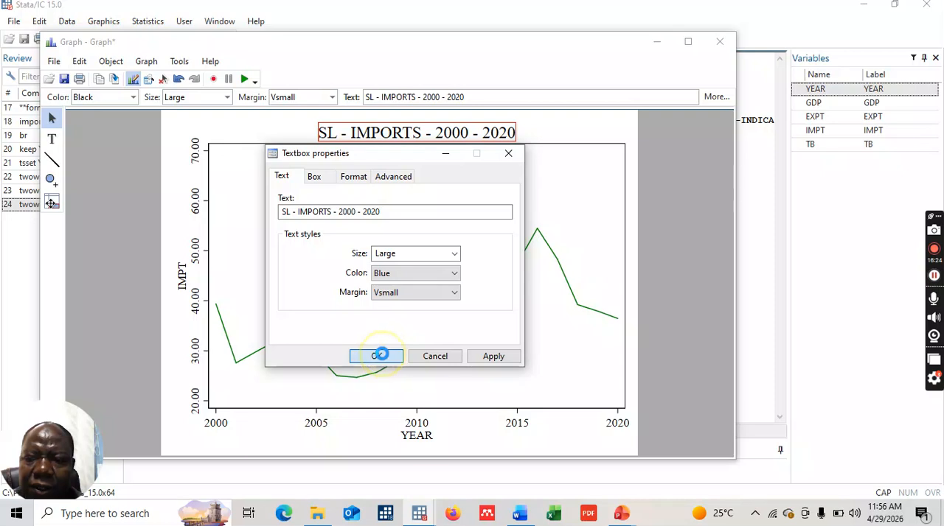
- Rename the vertical axis title to IMPORTS (% GDP) and colour it Blue
{"action": "double_click", "coordinate": [179, 276]}
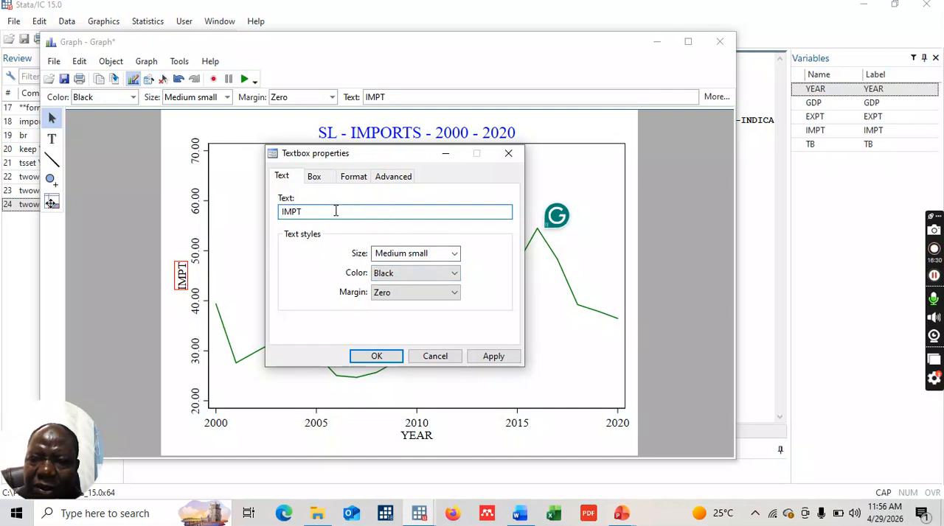
{"action": "key", "text": "BackSpace"}
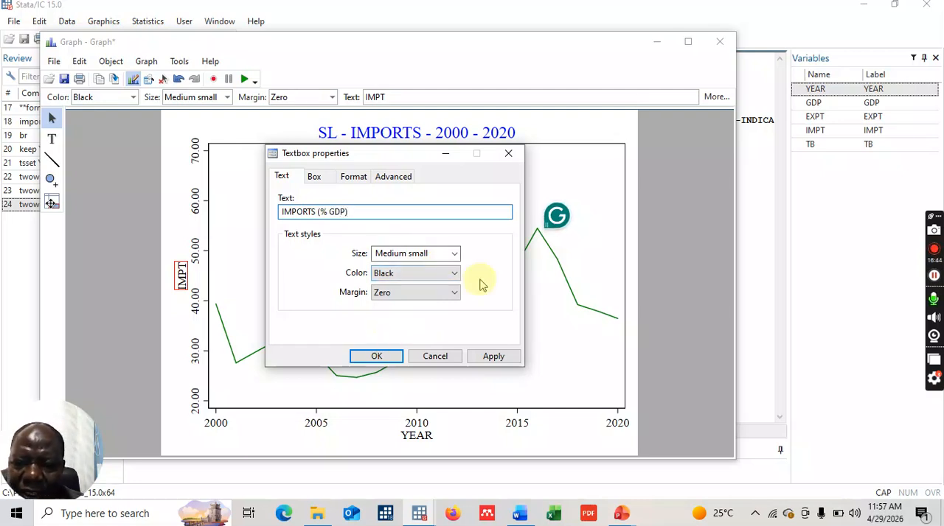
{"action": "left_click", "coordinate": [455, 273]}
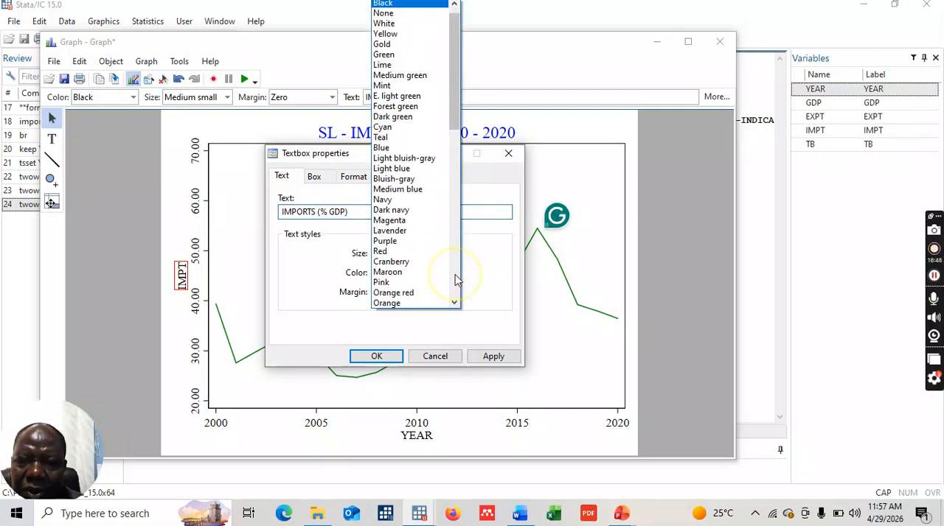
{"action": "left_click", "coordinate": [413, 149]}
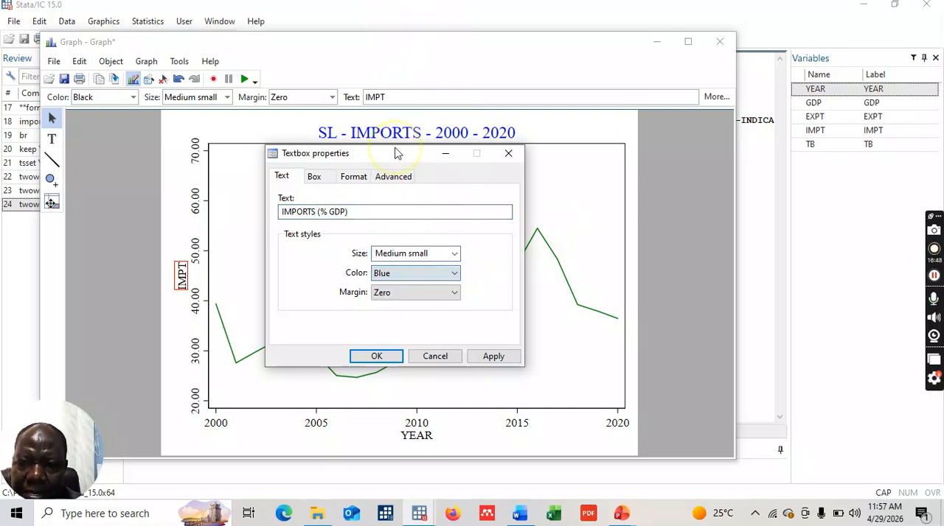
{"action": "left_click", "coordinate": [375, 359]}
{"action": "left_click", "coordinate": [376, 357]}
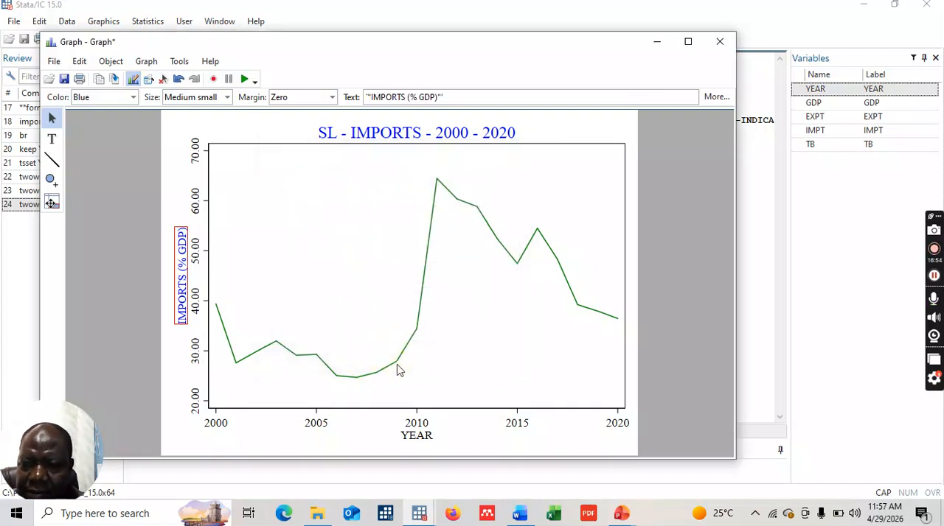
- Set the YEAR axis to the Range/Delta rule from 2000 to 2020 with a delta of 4
{"action": "double_click", "coordinate": [417, 423]}
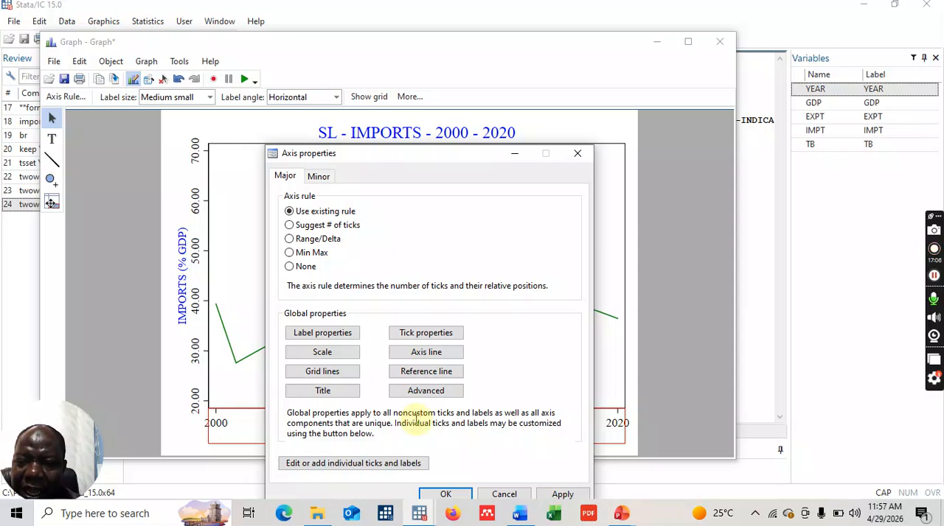
{"action": "left_click", "coordinate": [290, 239]}
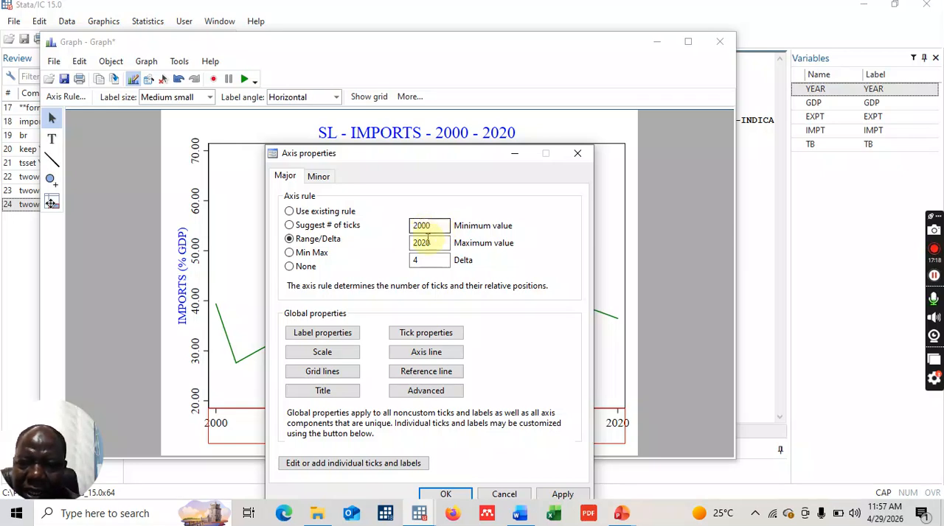
{"action": "left_click", "coordinate": [421, 259]}
{"action": "double_click", "coordinate": [418, 260]}
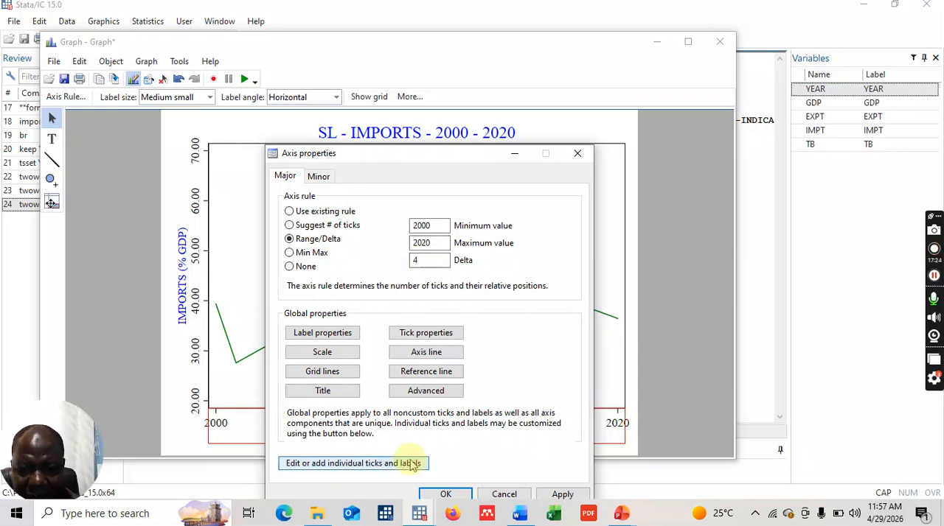
{"action": "left_click", "coordinate": [431, 497]}
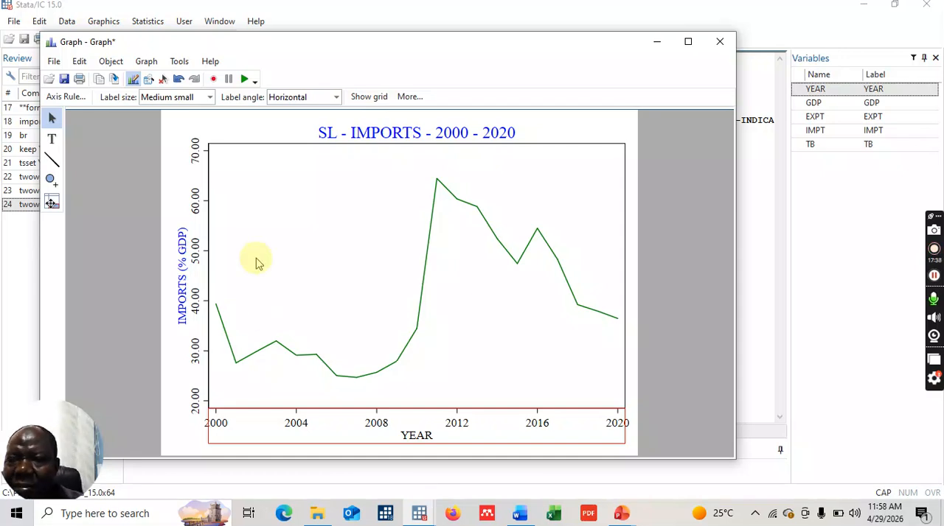
- Copy the imports graph and paste it into the Word table cell directly below the RGDP graph
{"action": "left_click", "coordinate": [100, 80]}
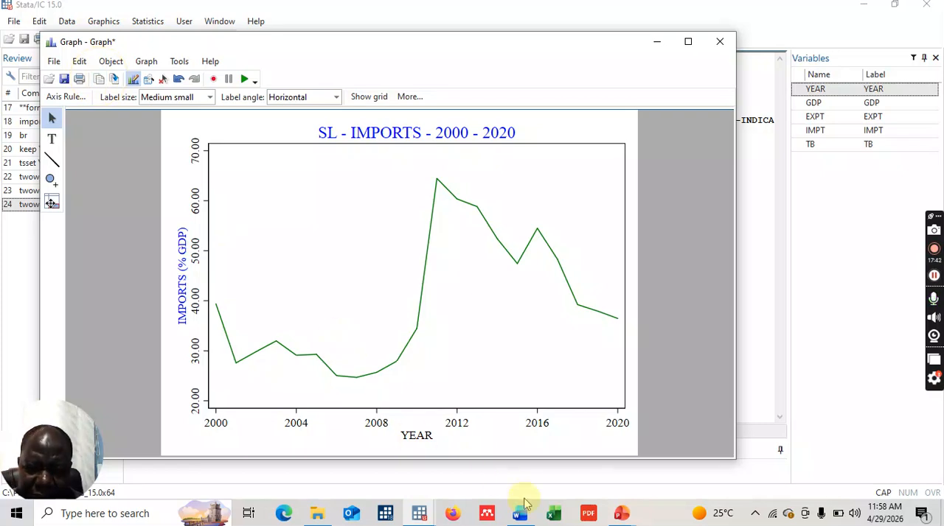
{"action": "mouse_move", "coordinate": [512, 520]}
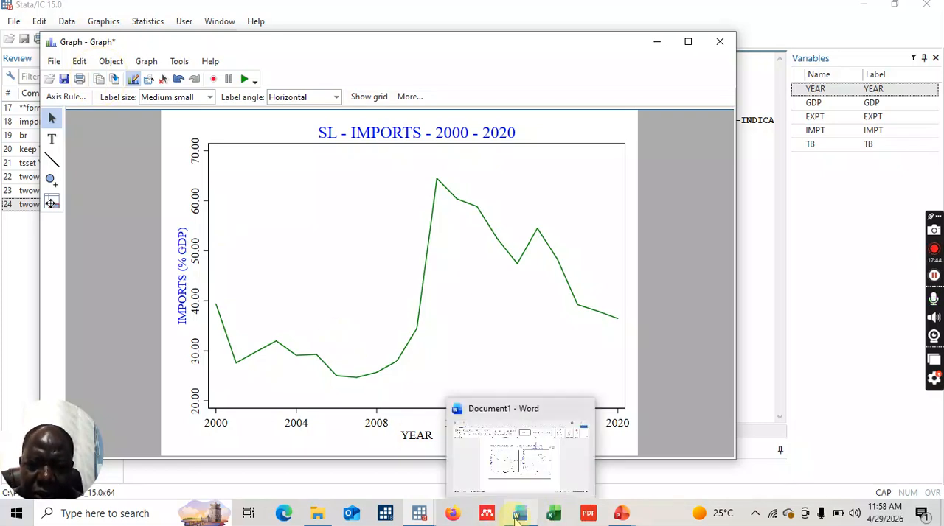
{"action": "left_click", "coordinate": [524, 466]}
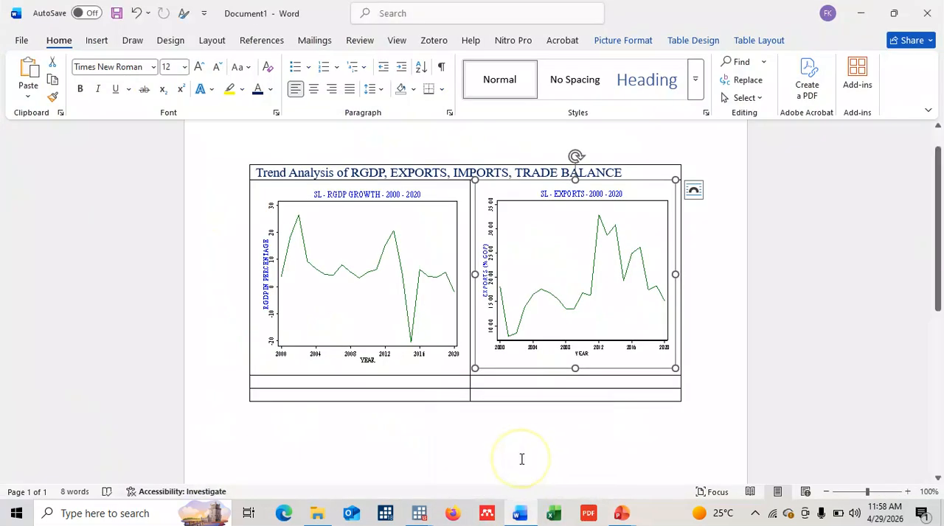
{"action": "left_click", "coordinate": [364, 384]}
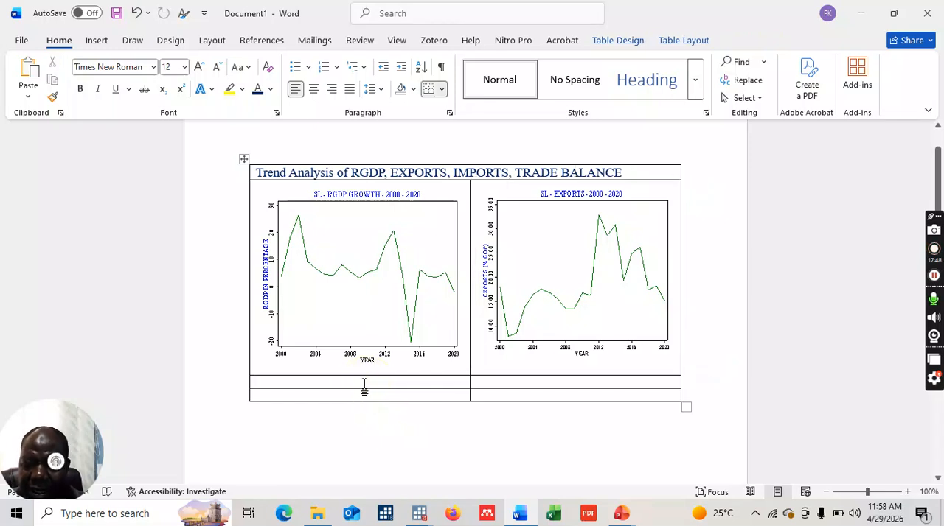
{"action": "key", "text": "ctrl+v"}
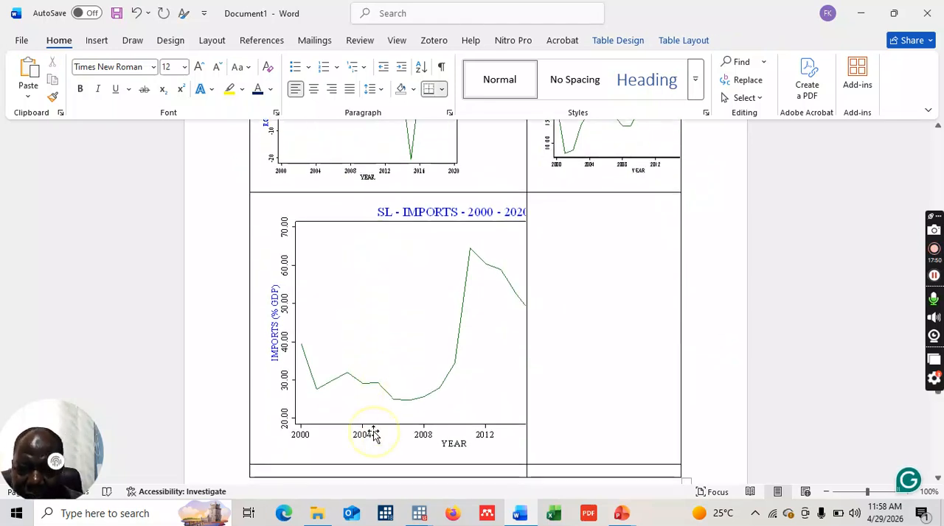
- Shrink the pasted imports graph in height and width to match the RGDP graph, and place the cursor in the empty cell beside it
{"action": "left_click", "coordinate": [372, 435]}
{"action": "left_click_drag", "start_coordinate": [441, 464], "coordinate": [407, 376]}
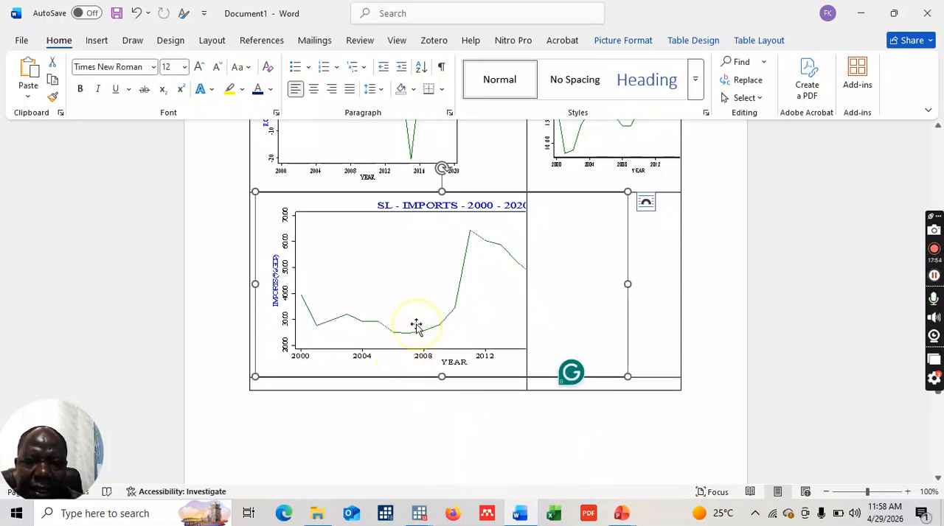
{"action": "left_click_drag", "start_coordinate": [627, 284], "coordinate": [472, 269]}
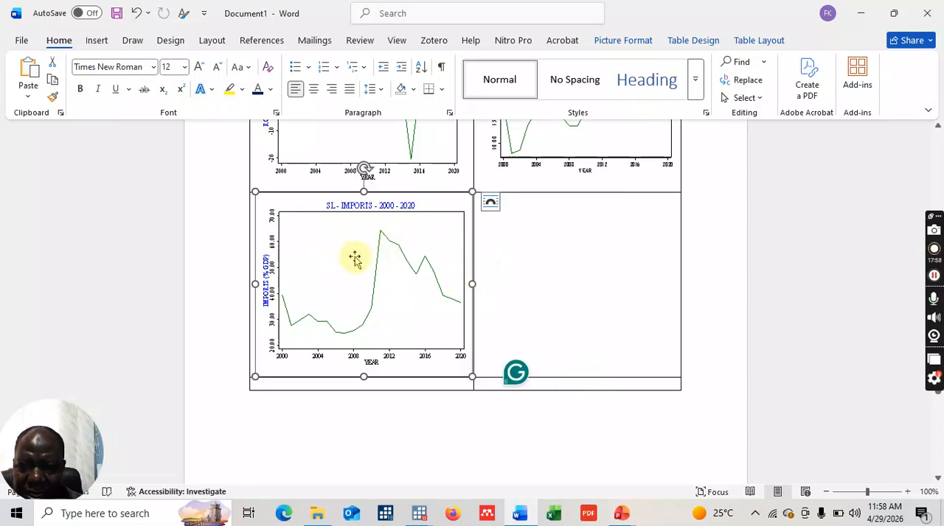
{"action": "left_click", "coordinate": [569, 269]}
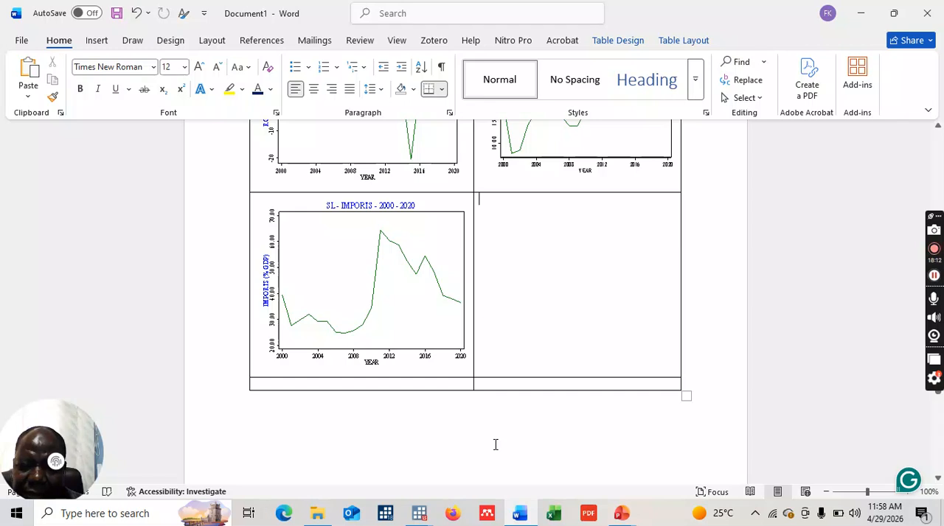
- Close Stata's imports graph without saving its changes and switch to the main Stata window
{"action": "left_click", "coordinate": [428, 503]}
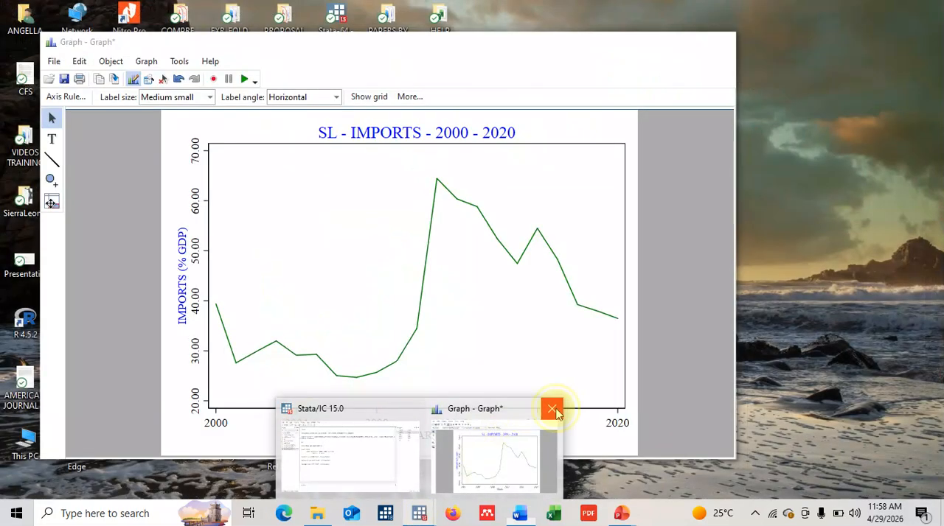
{"action": "left_click", "coordinate": [553, 411]}
{"action": "left_click", "coordinate": [449, 300]}
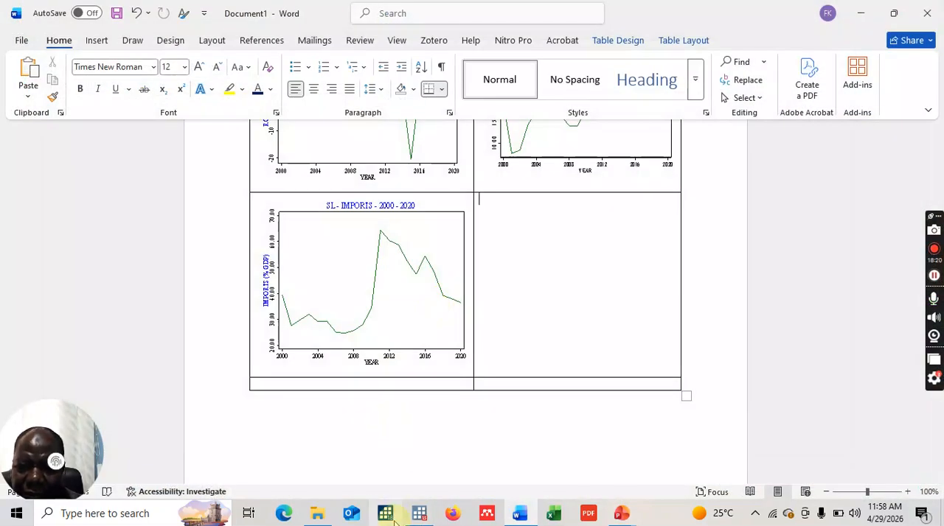
{"action": "left_click", "coordinate": [410, 449]}
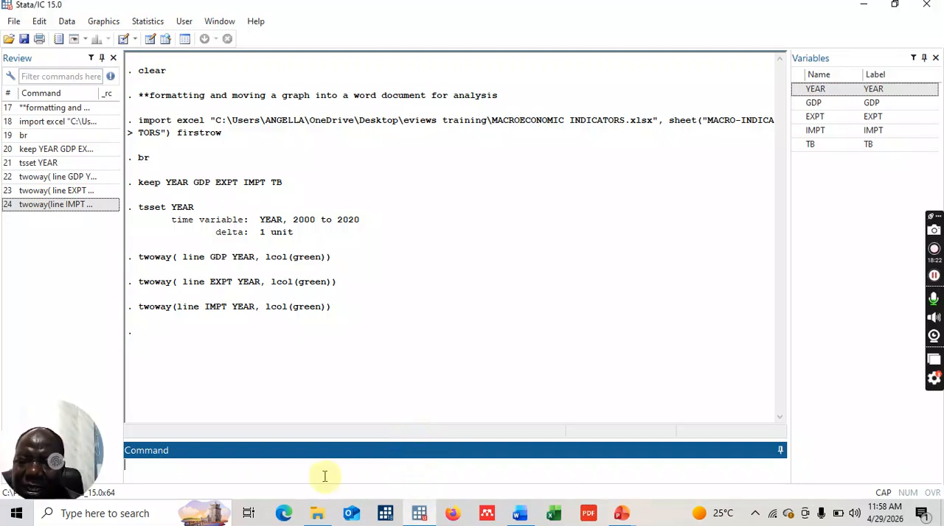
- Plot trade balance over the years as a green line by running the last command with TB in place of IMPT
{"action": "key", "text": "Page_Up"}
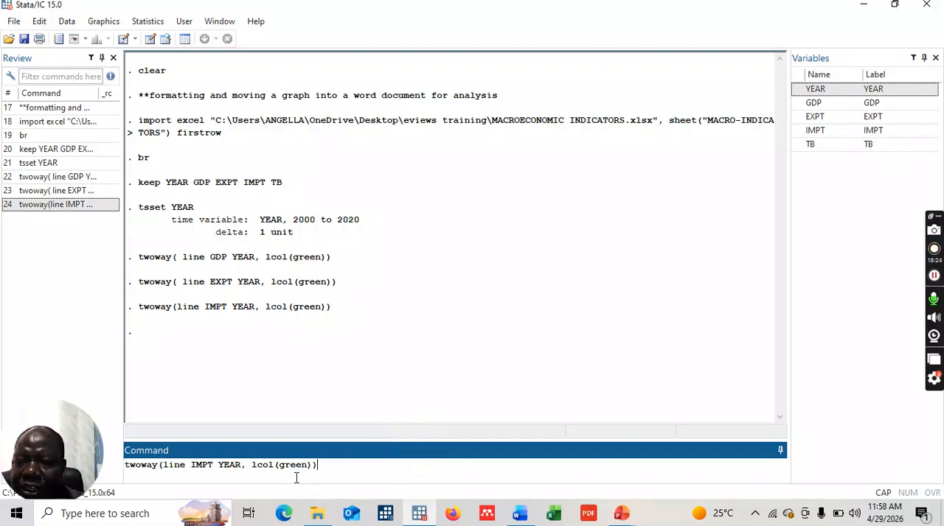
{"action": "left_click", "coordinate": [217, 464]}
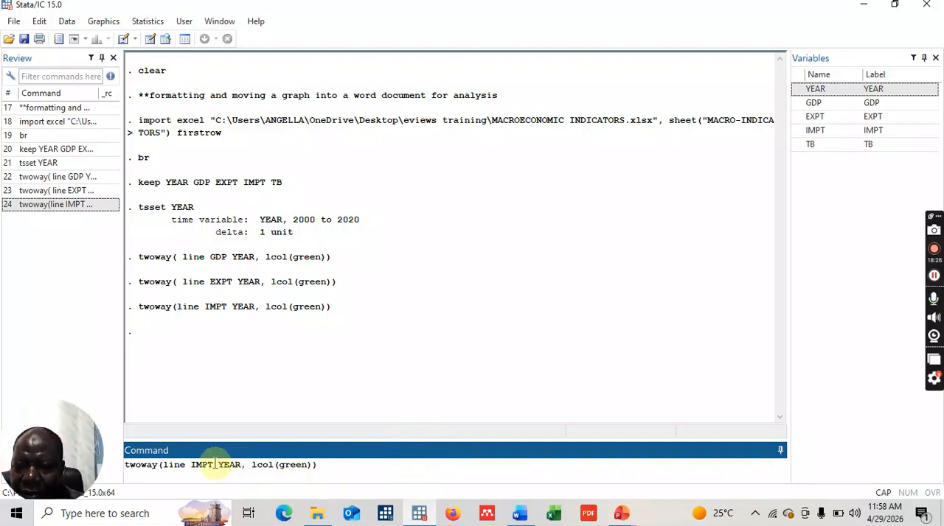
{"action": "key", "text": "BackSpace"}
{"action": "key", "text": "BackSpace"}
{"action": "key", "text": "BackSpace"}
{"action": "key", "text": "BackSpace"}
{"action": "type", "text": "TB"}
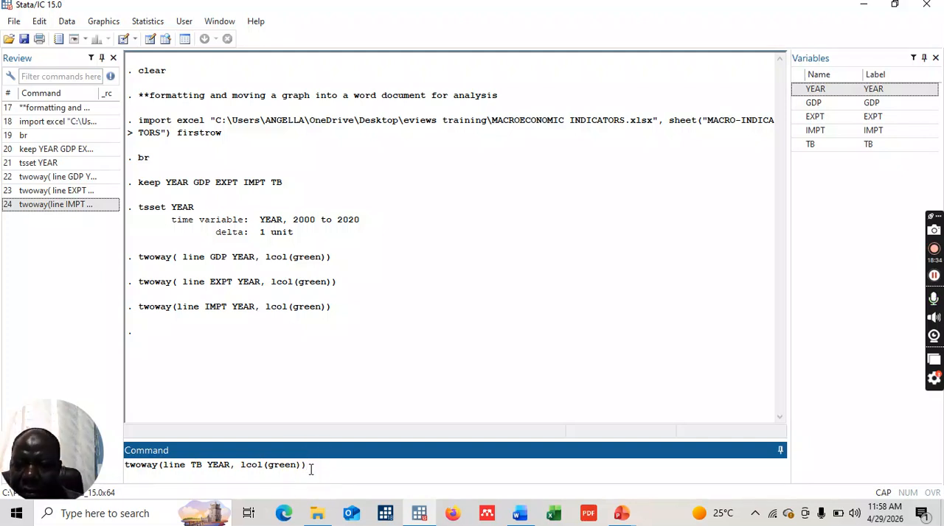
{"action": "key", "text": "Return"}
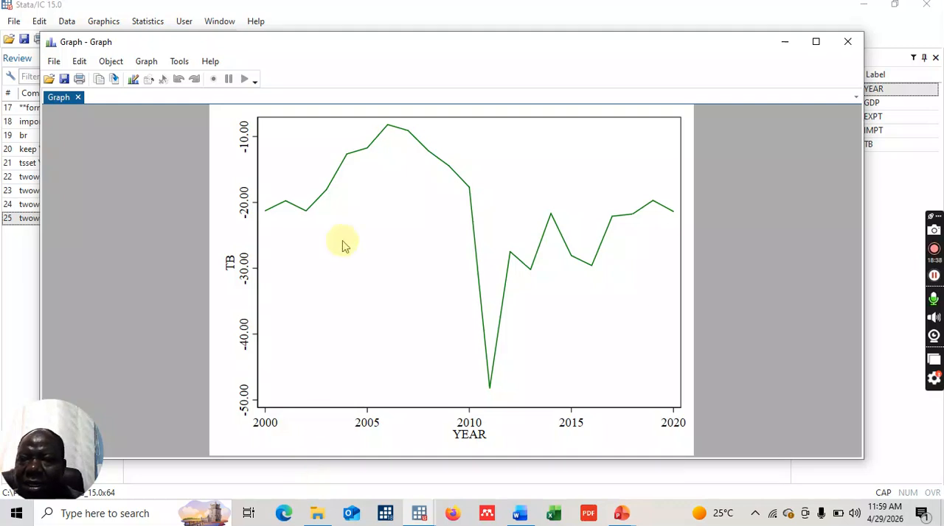
- Start the Graph Editor and title the graph "SL - TRADE BALANCE - 2000 - 2020"
{"action": "left_click", "coordinate": [133, 80]}
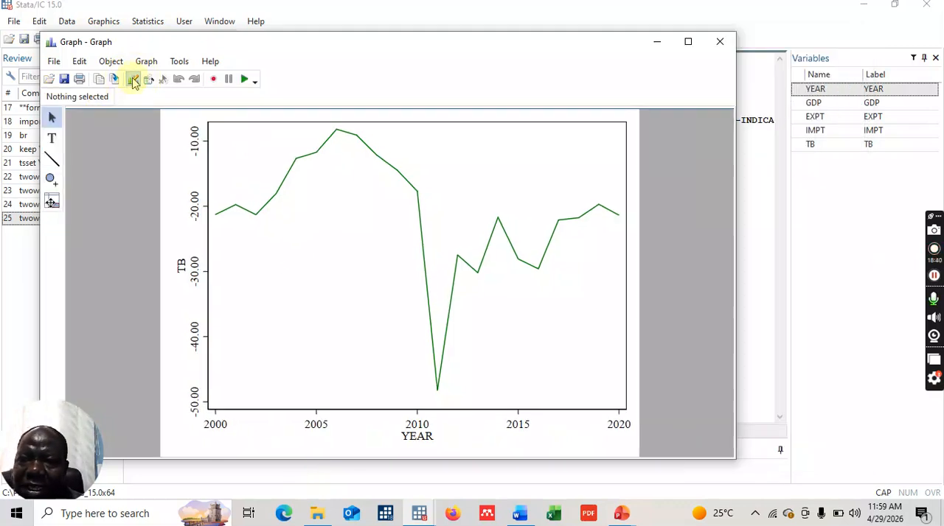
{"action": "double_click", "coordinate": [387, 123]}
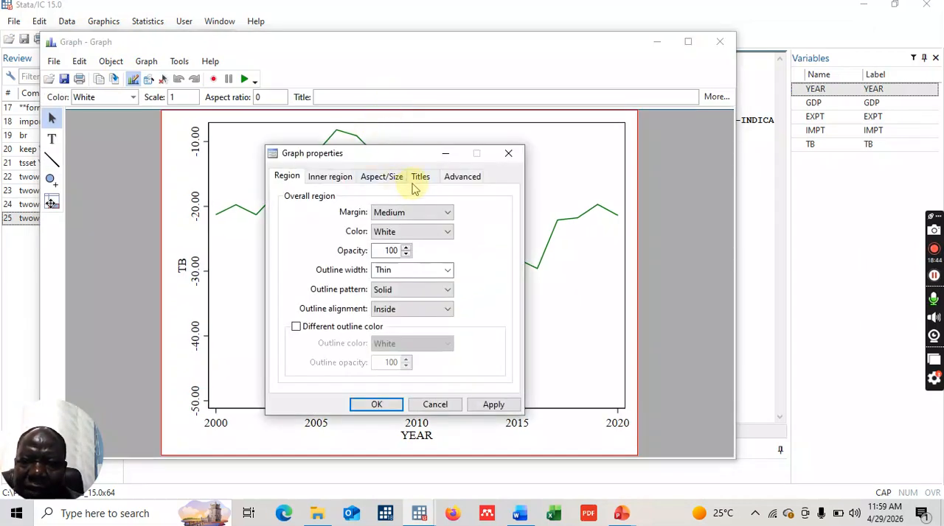
{"action": "left_click", "coordinate": [419, 177]}
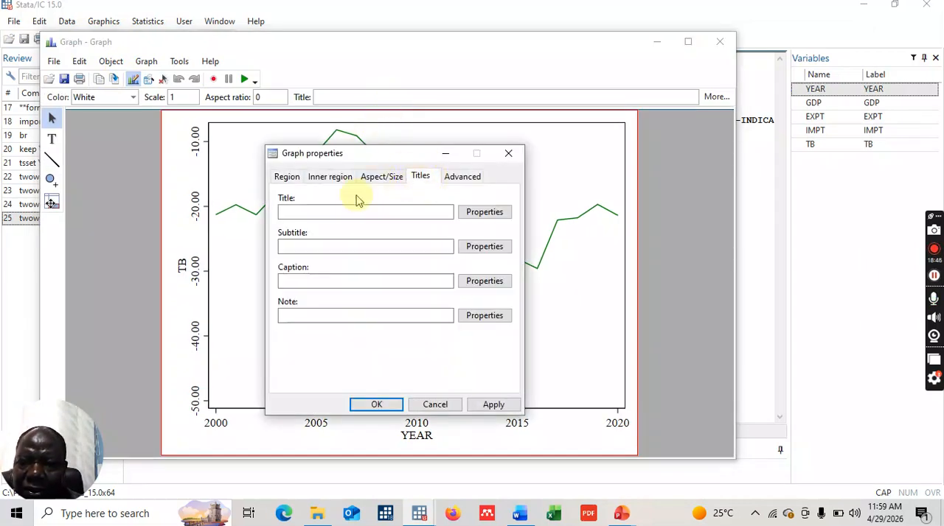
{"action": "left_click", "coordinate": [330, 213]}
{"action": "type", "text": "SL "}
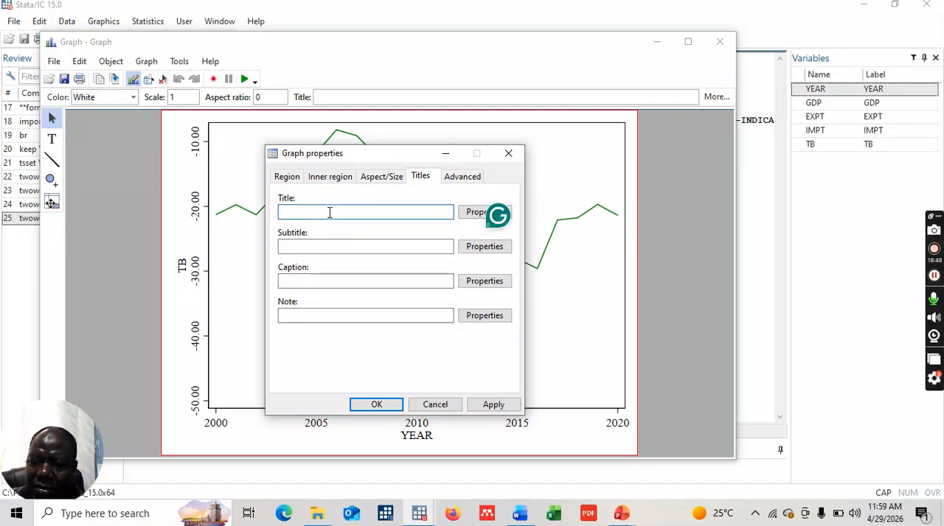
{"action": "type", "text": "-"}
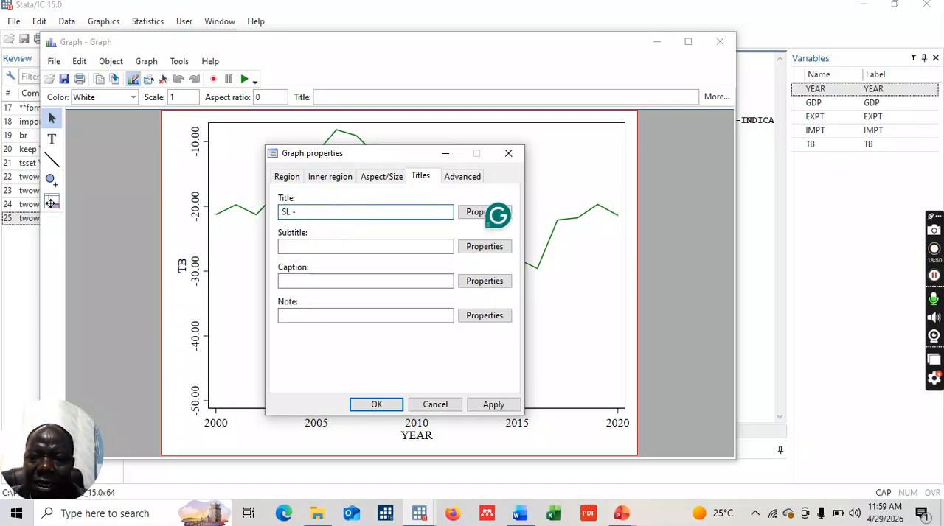
{"action": "type", "text": " TRA"}
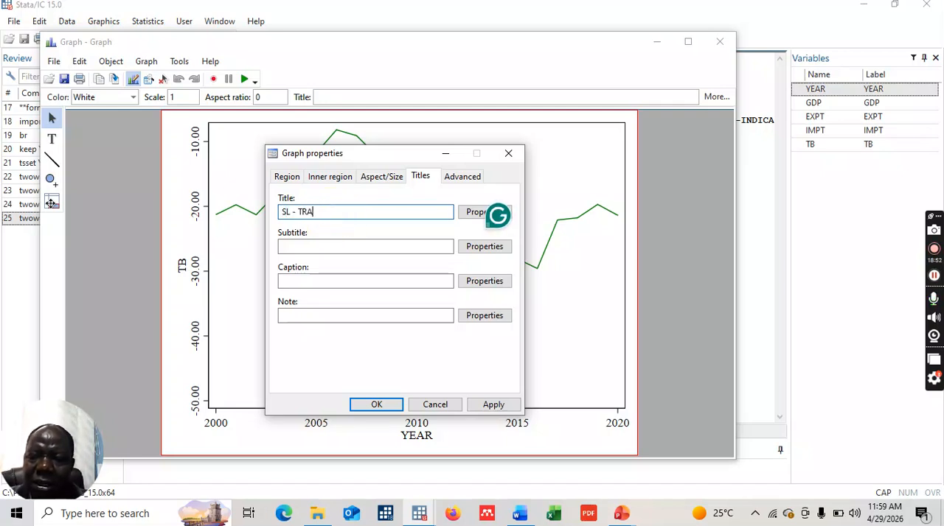
{"action": "type", "text": "DE BALANCE"}
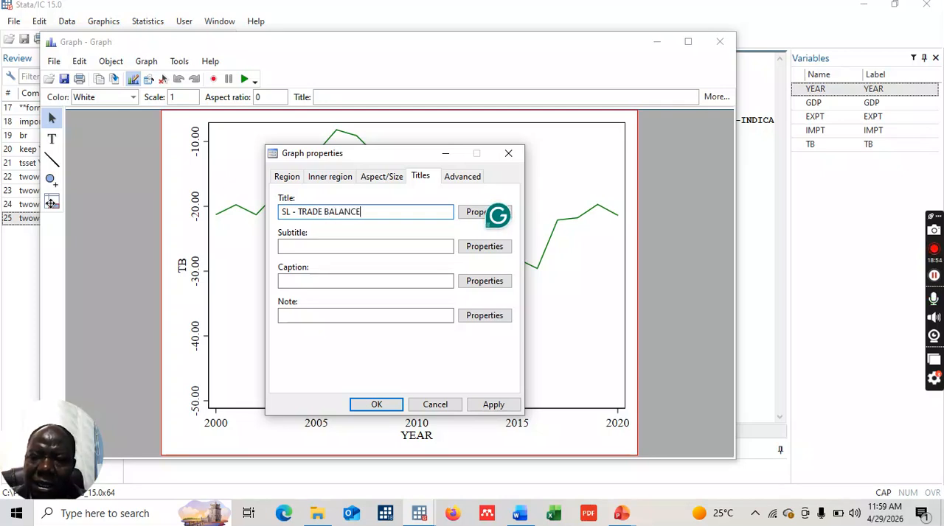
{"action": "type", "text": " - 2000 - 2020"}
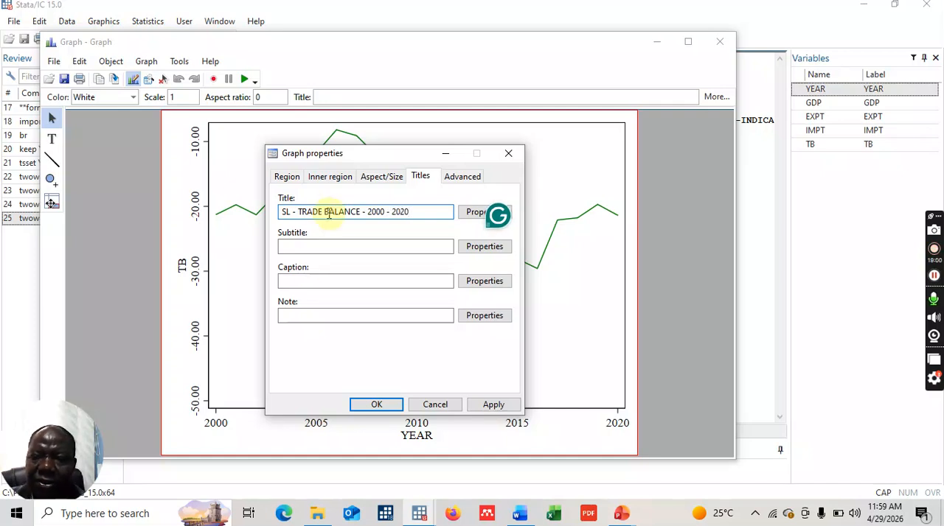
{"action": "left_click", "coordinate": [377, 404]}
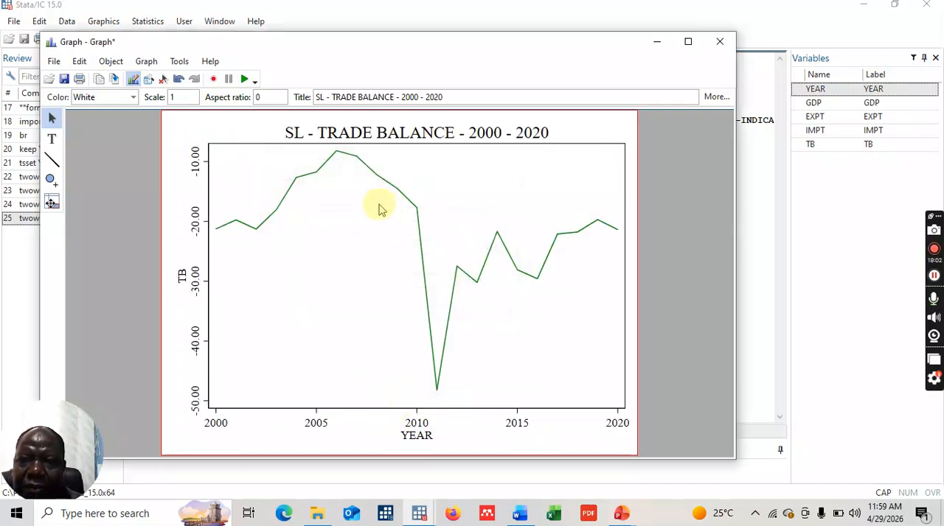
- Change the text color of the trade balance graph's title to Blue
{"action": "left_click", "coordinate": [381, 132]}
{"action": "double_click", "coordinate": [382, 132]}
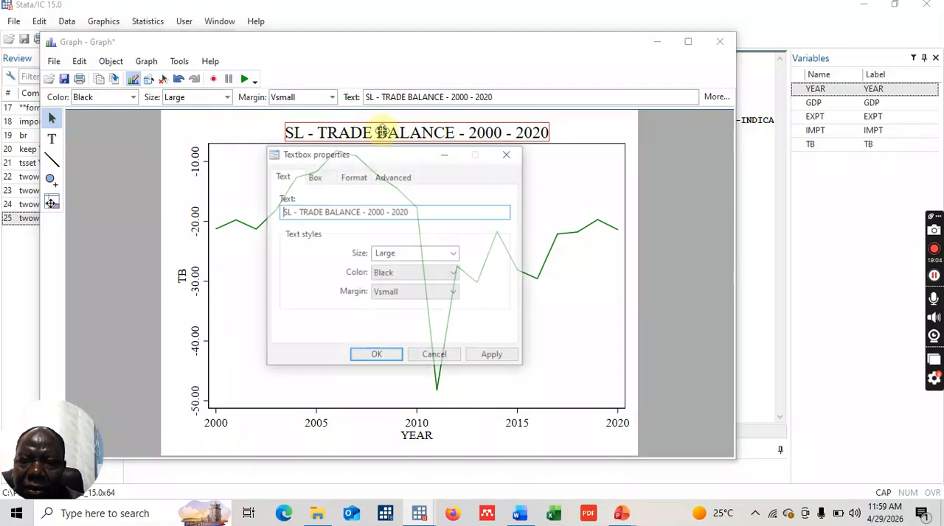
{"action": "left_click", "coordinate": [455, 275]}
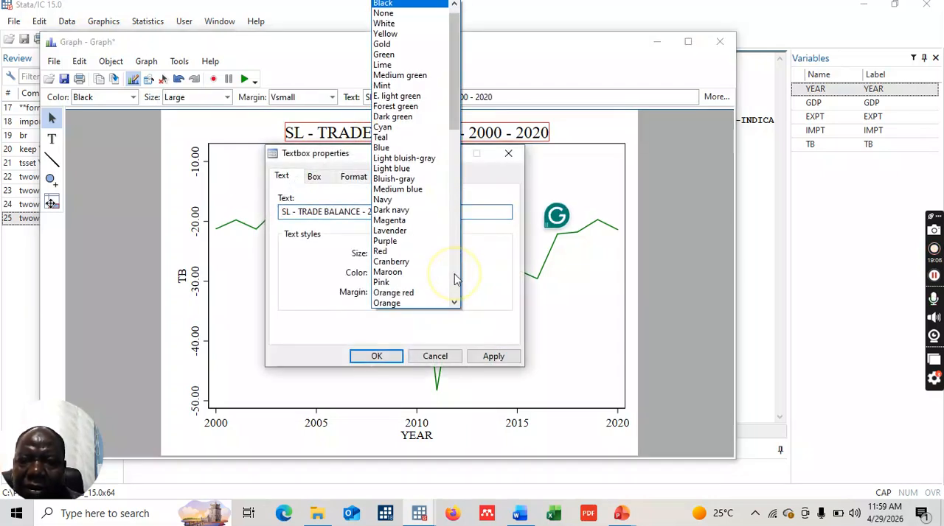
{"action": "left_click", "coordinate": [398, 149]}
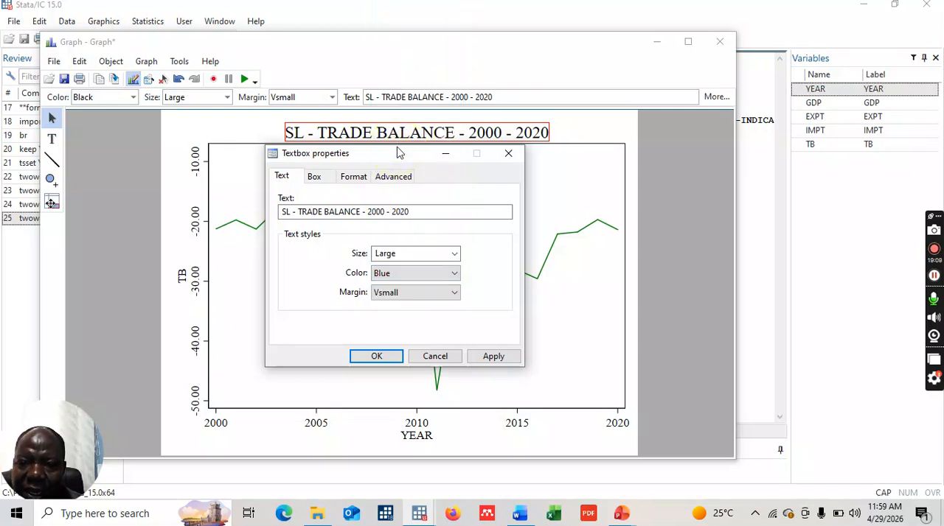
{"action": "left_click", "coordinate": [378, 357]}
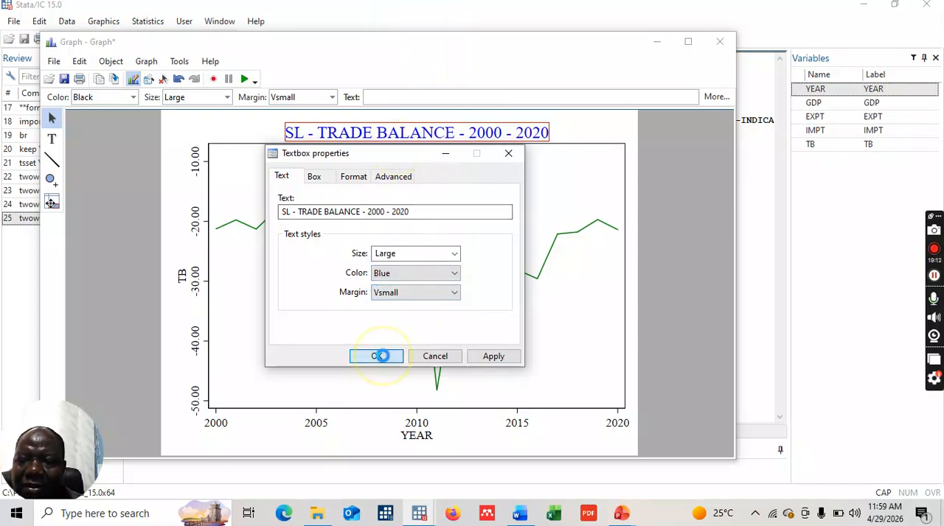
- Change the TB axis title to "TRADE BALANCE (% GDP)" and color it Blue
{"action": "left_click", "coordinate": [181, 276]}
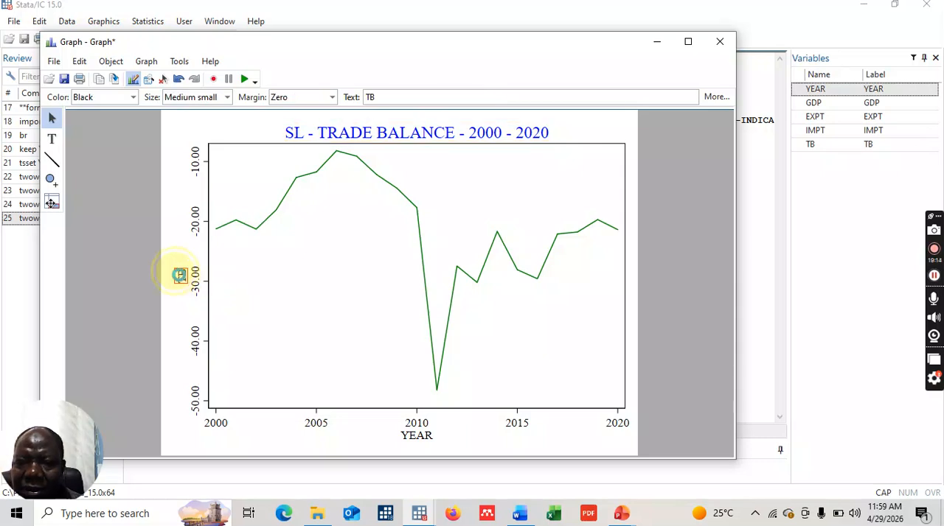
{"action": "double_click", "coordinate": [180, 275]}
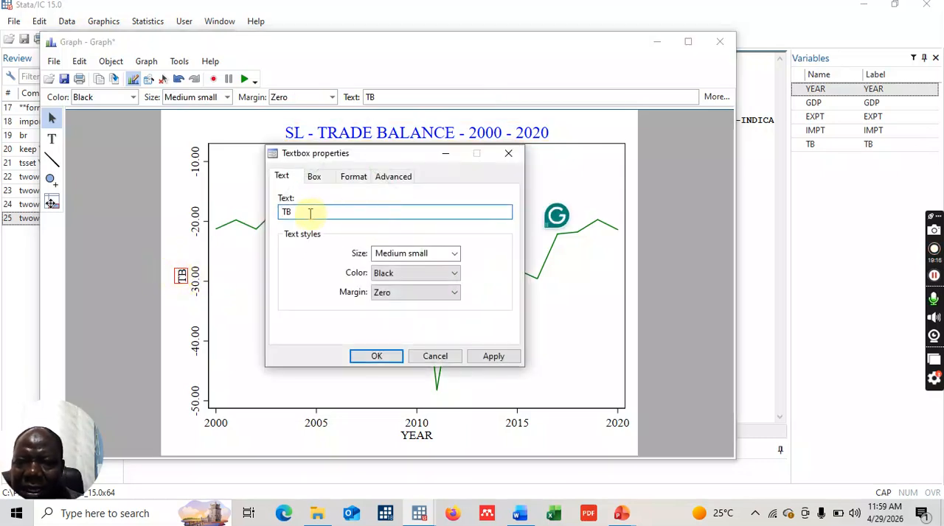
{"action": "key", "text": "BackSpace"}
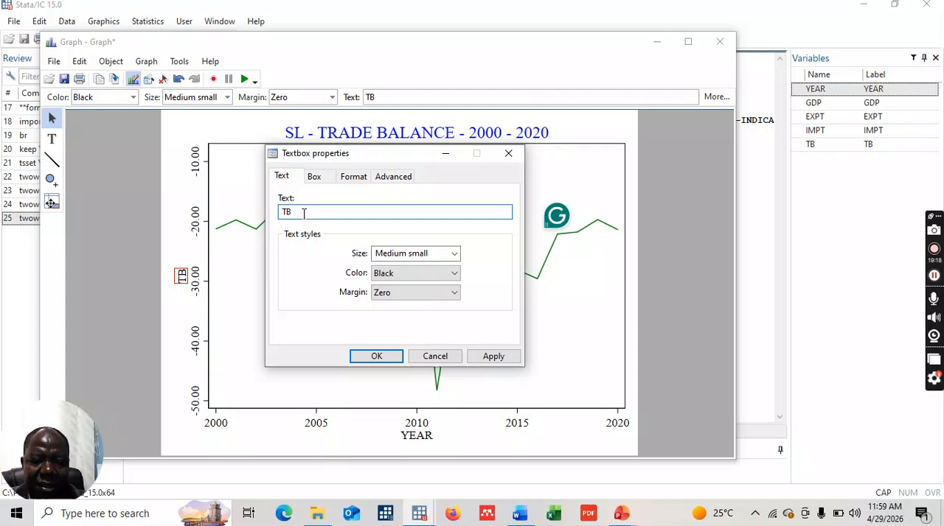
{"action": "type", "text": "RADE BALANCE (%"}
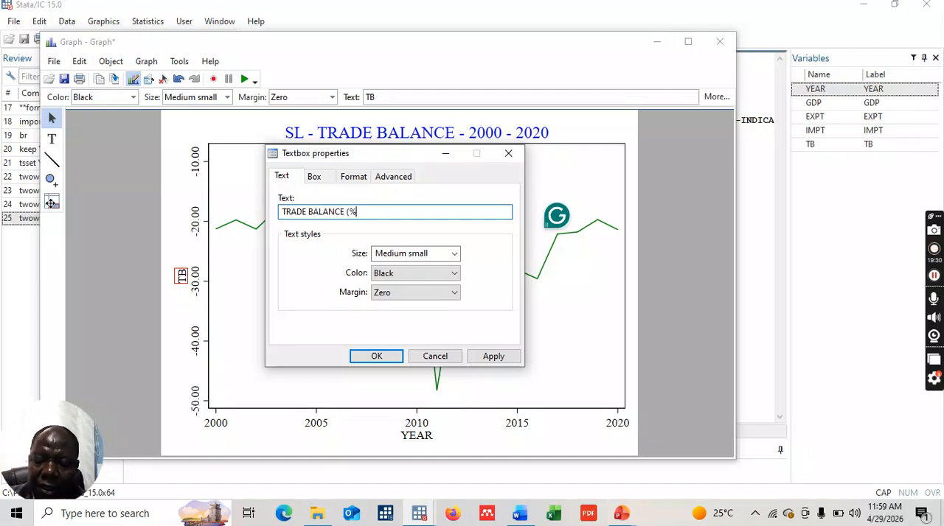
{"action": "type", "text": "GDP"}
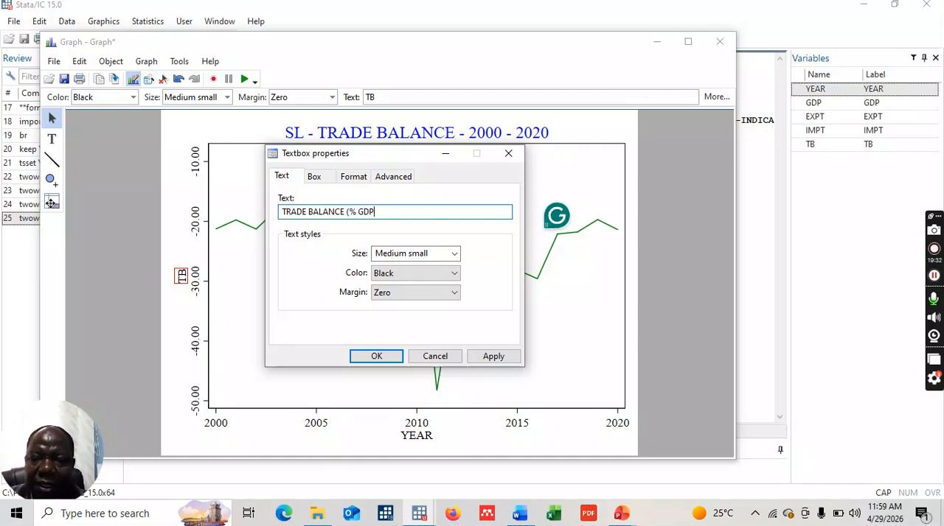
{"action": "type", "text": ")"}
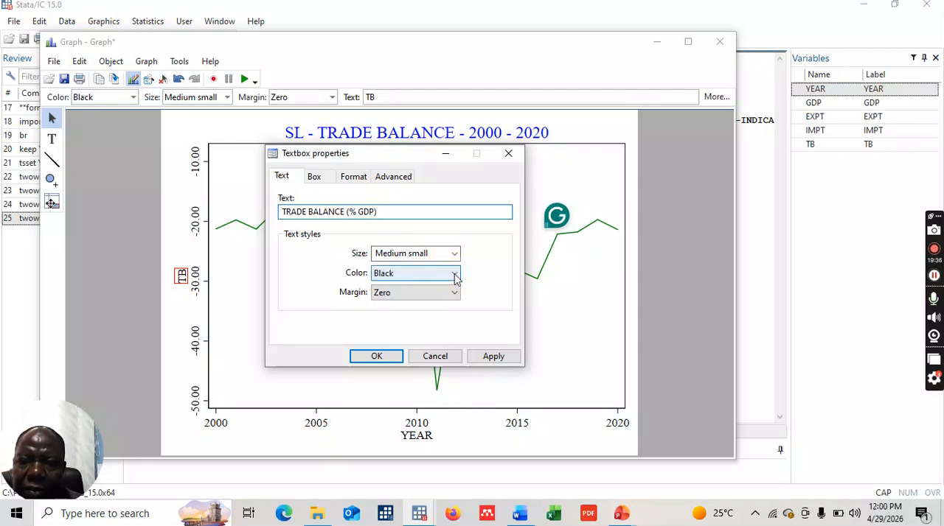
{"action": "left_click", "coordinate": [455, 277]}
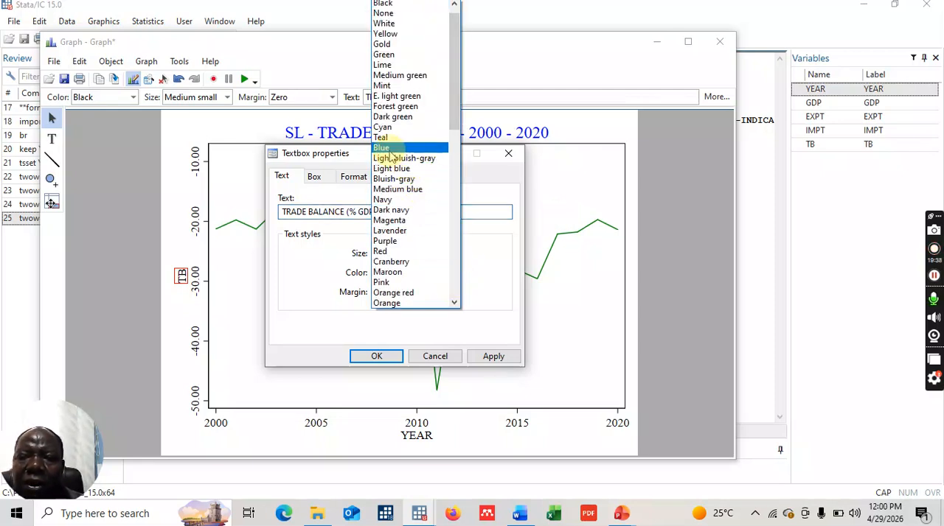
{"action": "left_click", "coordinate": [387, 148]}
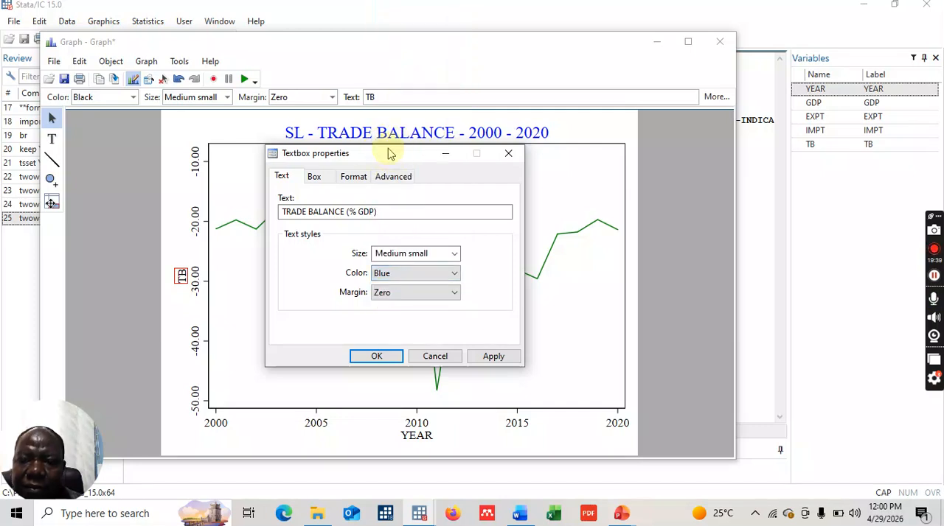
{"action": "left_click", "coordinate": [383, 358]}
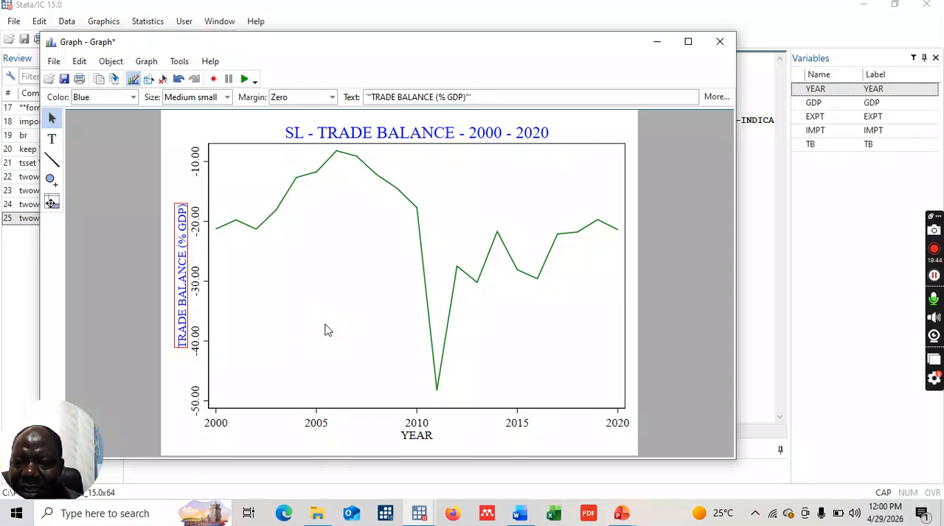
- Set the YEAR axis of the trade balance graph to the Range/Delta rule from 2000 to 2020 with a delta of 4
{"action": "left_click", "coordinate": [418, 425]}
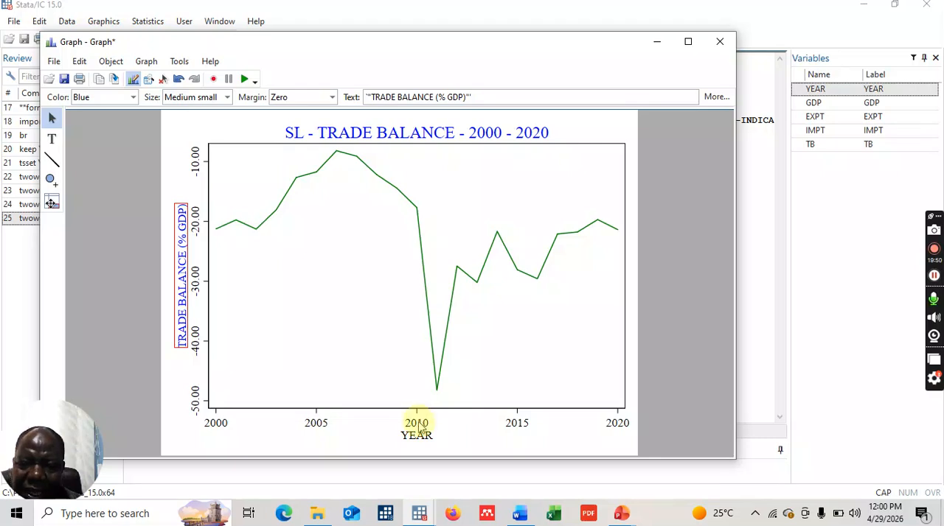
{"action": "double_click", "coordinate": [418, 425]}
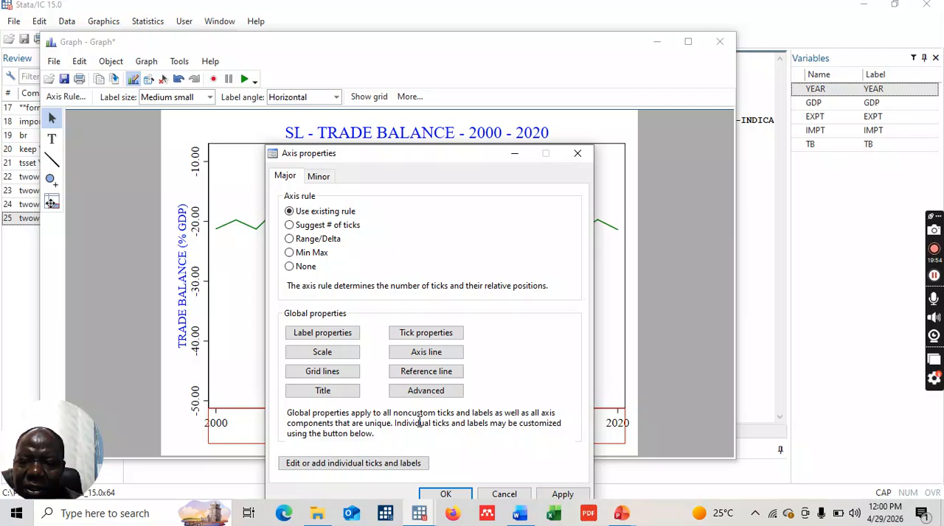
{"action": "left_click", "coordinate": [289, 240]}
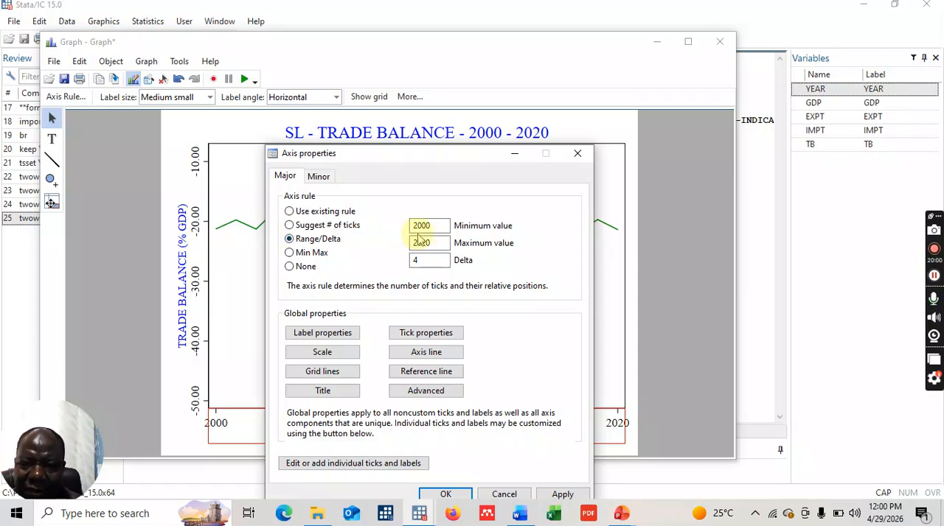
{"action": "left_click", "coordinate": [443, 226]}
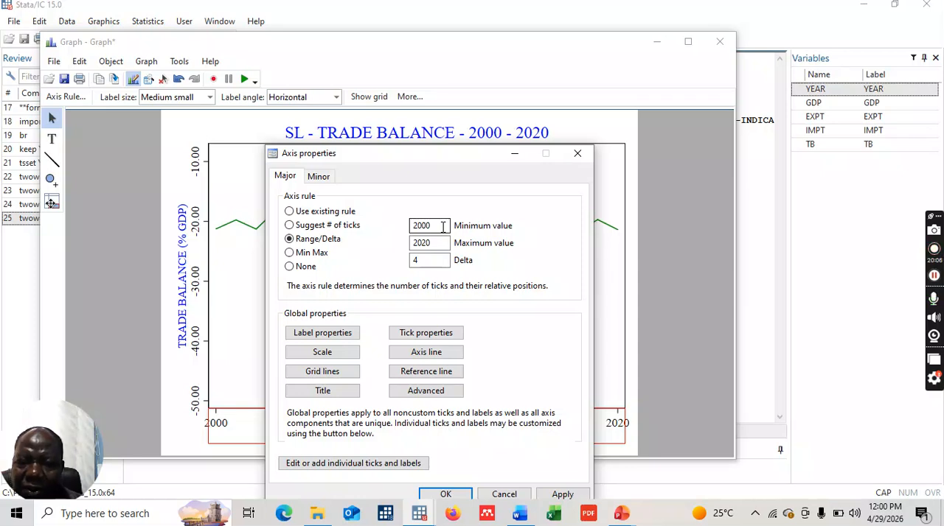
{"action": "left_click", "coordinate": [443, 226]}
{"action": "left_click", "coordinate": [439, 243]}
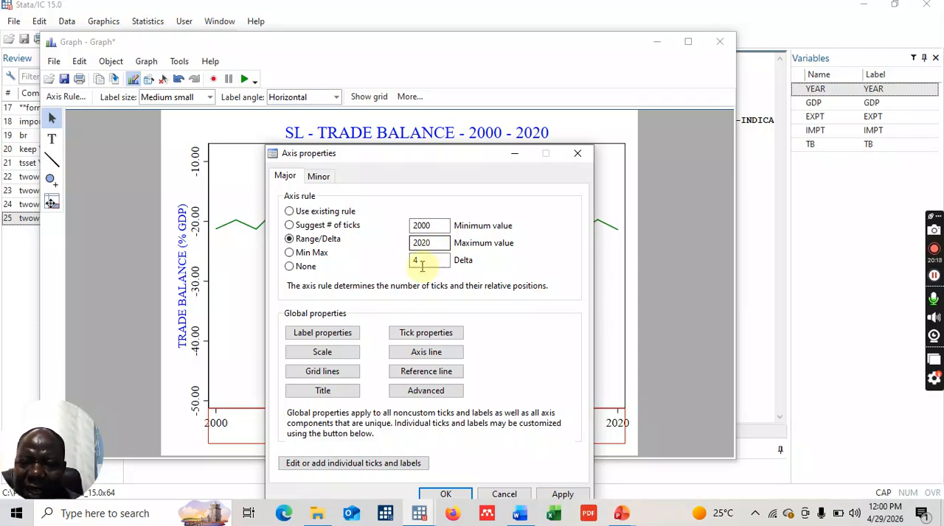
{"action": "left_click", "coordinate": [444, 495]}
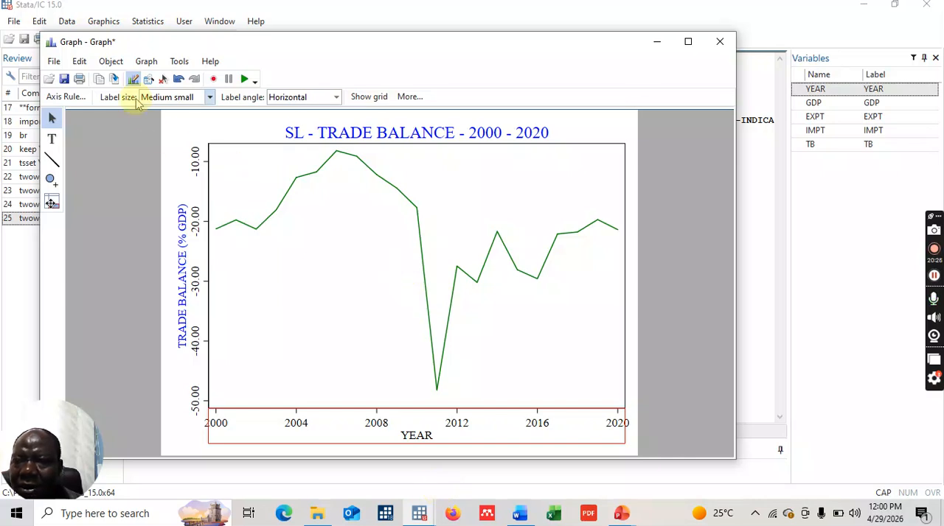
- Copy the finished trade balance graph and paste it into the empty Word table cell beside the imports graph
{"action": "left_click", "coordinate": [98, 80]}
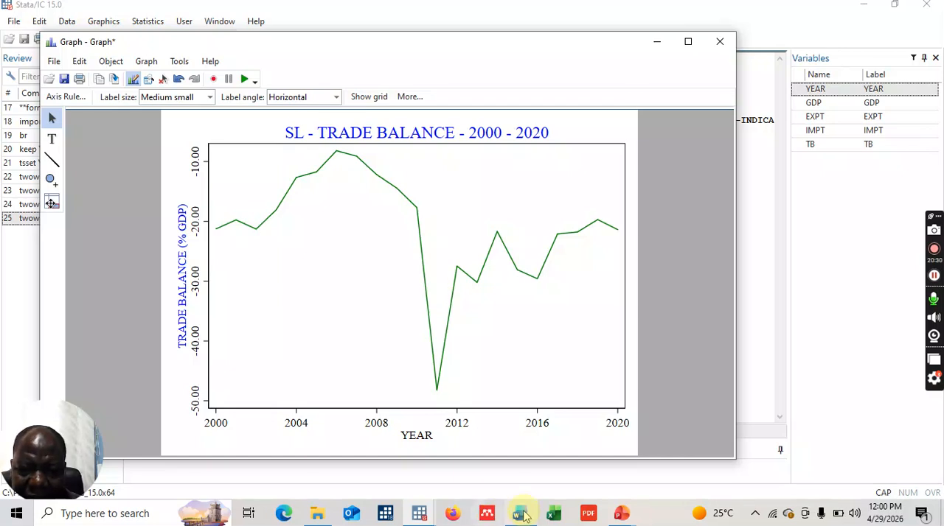
{"action": "mouse_move", "coordinate": [521, 513]}
{"action": "left_click", "coordinate": [536, 472]}
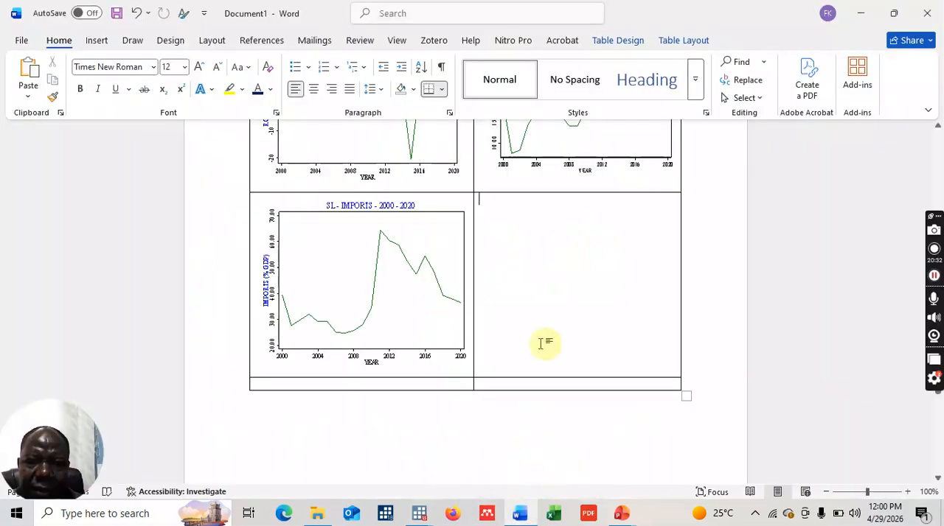
{"action": "left_click", "coordinate": [520, 271]}
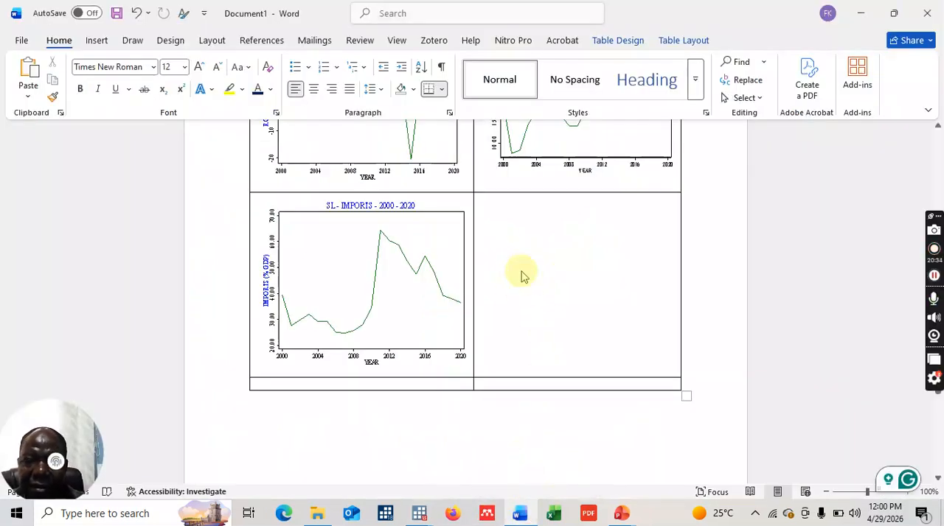
{"action": "key", "text": "ctrl+v"}
- Resize the pasted trade balance graph in height and width to fit its cell like the imports graph
{"action": "left_click", "coordinate": [582, 274]}
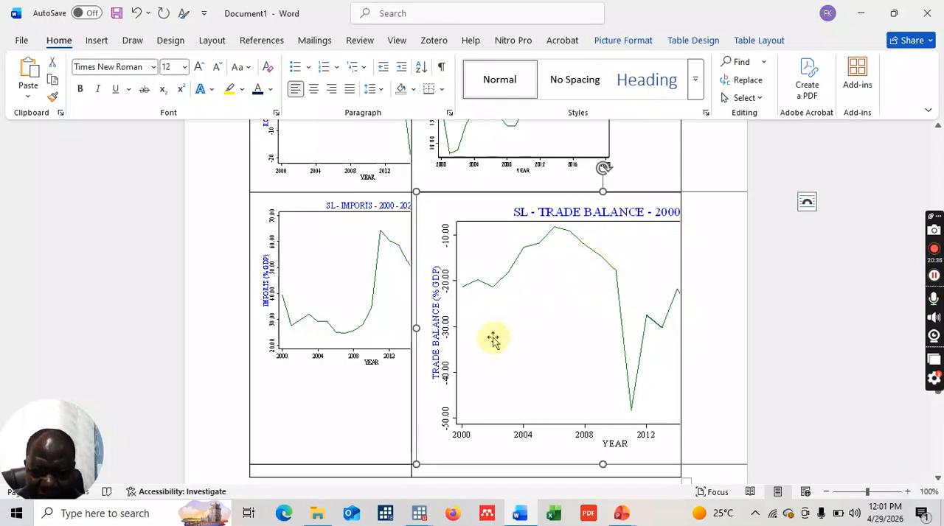
{"action": "left_click_drag", "start_coordinate": [601, 462], "coordinate": [579, 372]}
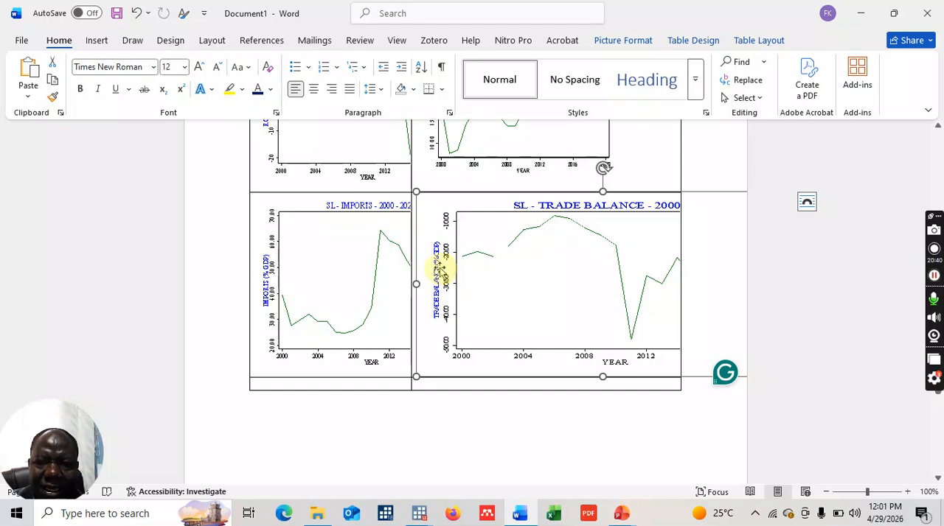
{"action": "left_click_drag", "start_coordinate": [417, 286], "coordinate": [432, 284]}
{"action": "left_click_drag", "start_coordinate": [490, 277], "coordinate": [504, 276]}
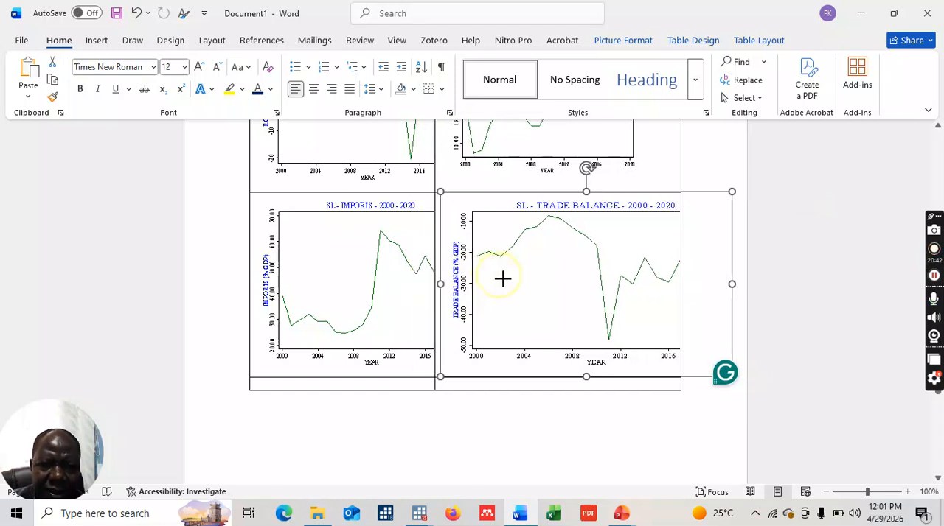
{"action": "left_click_drag", "start_coordinate": [728, 284], "coordinate": [644, 282]}
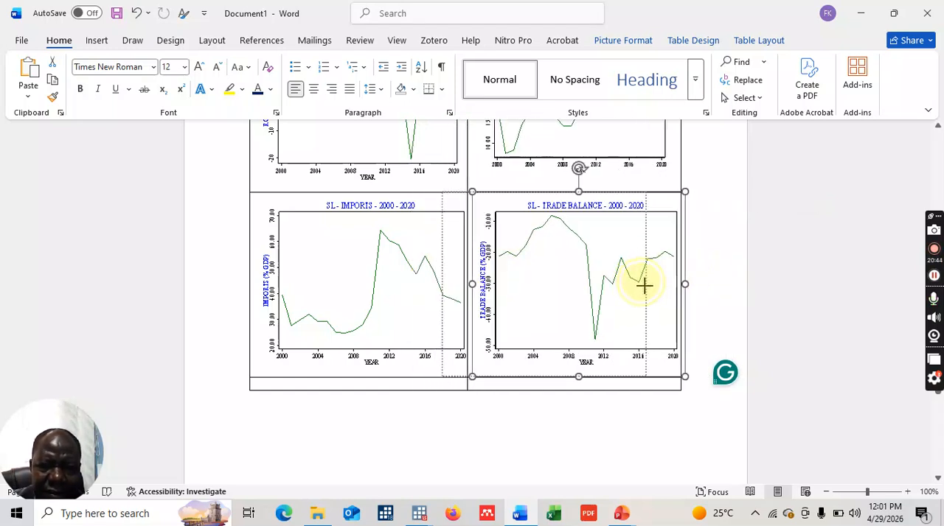
- Add another row at the table's end and merge the two cells of the row directly below the graphs
{"action": "left_click", "coordinate": [429, 382]}
{"action": "key", "text": "Tab"}
{"action": "key", "text": "Tab"}
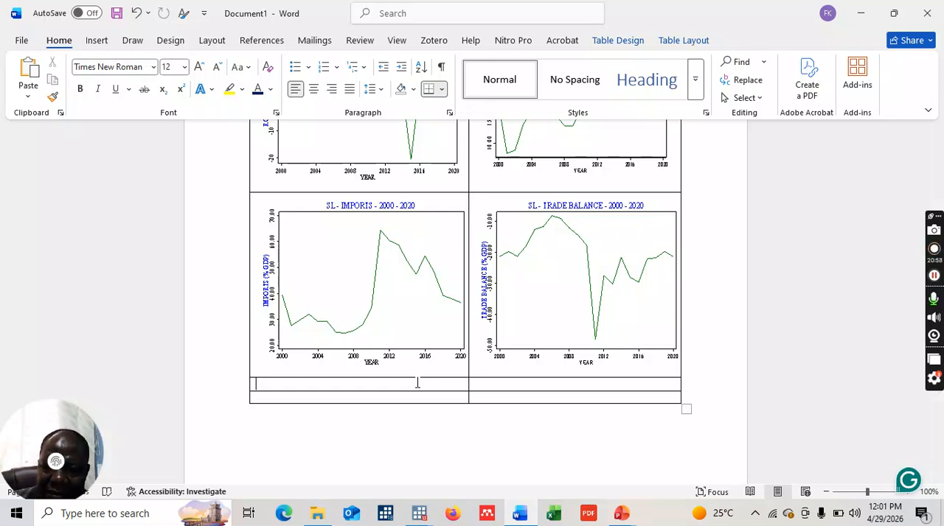
{"action": "left_click", "coordinate": [416, 382]}
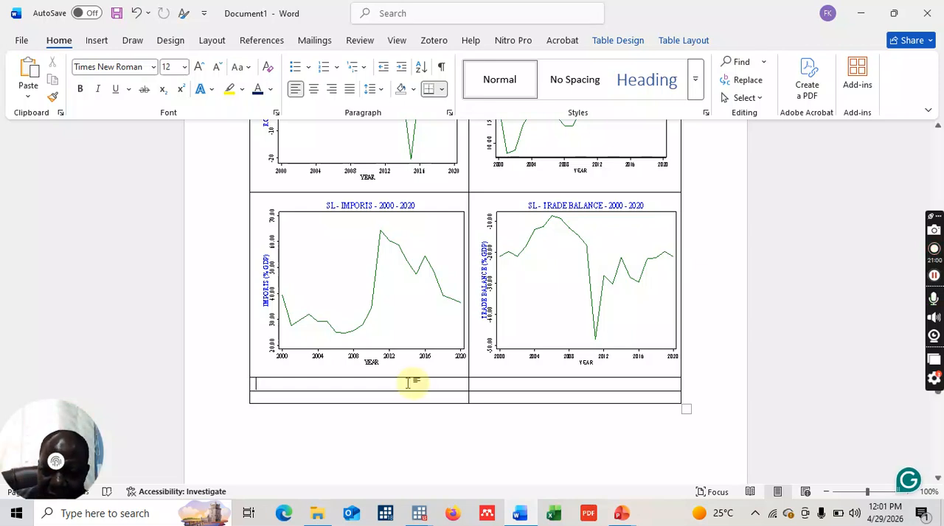
{"action": "left_click", "coordinate": [403, 383]}
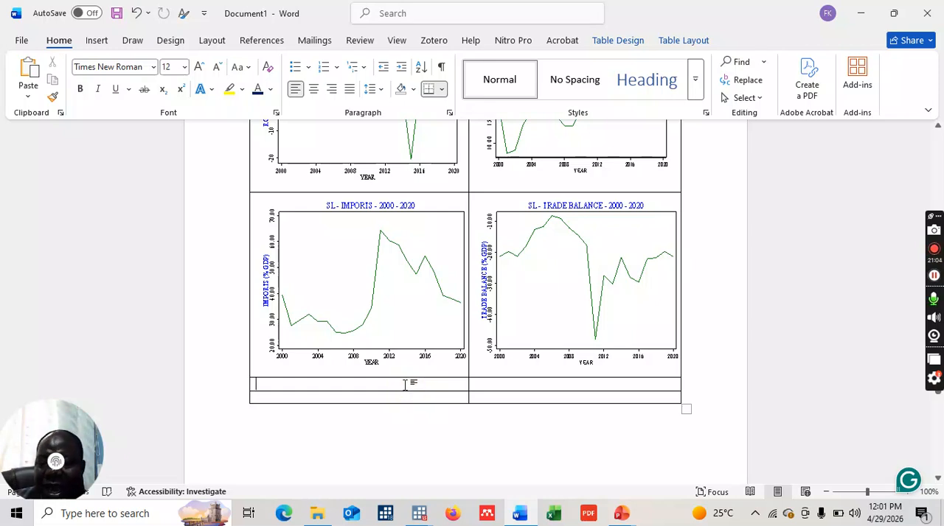
{"action": "left_click_drag", "start_coordinate": [405, 384], "coordinate": [494, 387]}
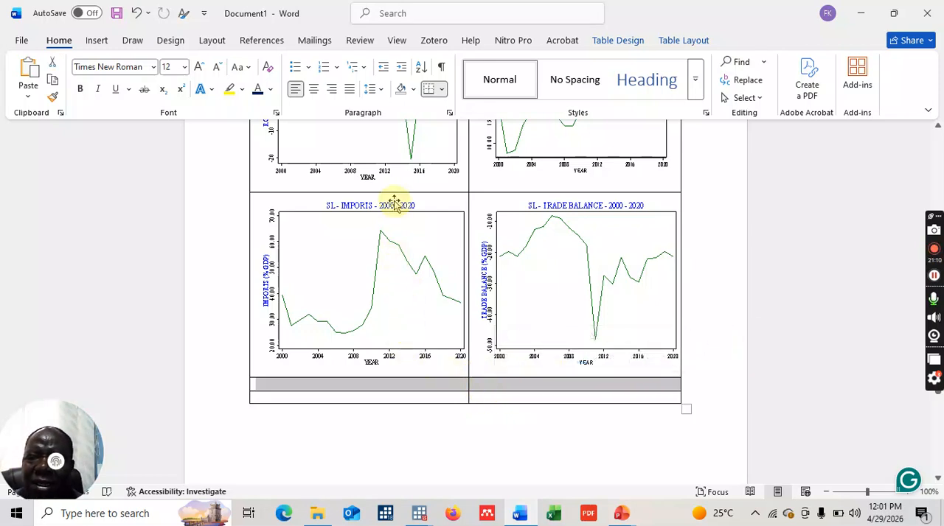
{"action": "right_click", "coordinate": [381, 391]}
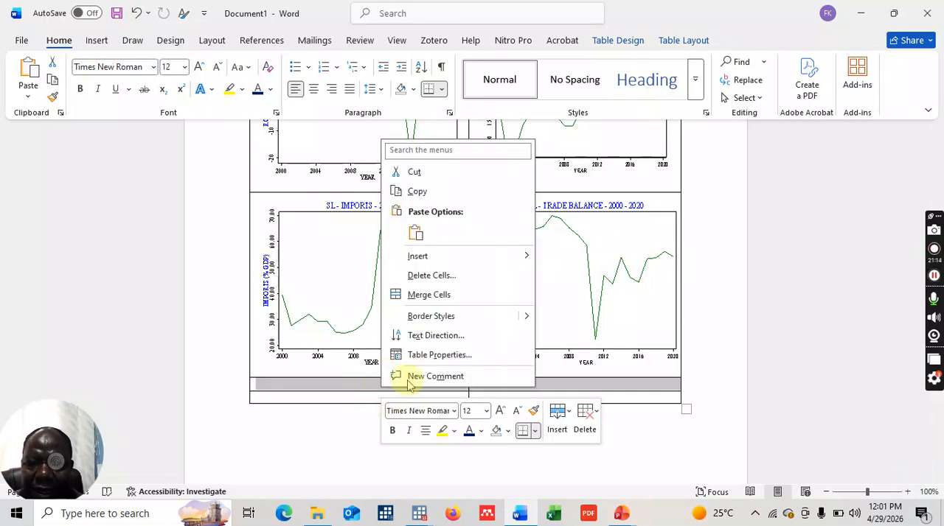
{"action": "left_click", "coordinate": [431, 296]}
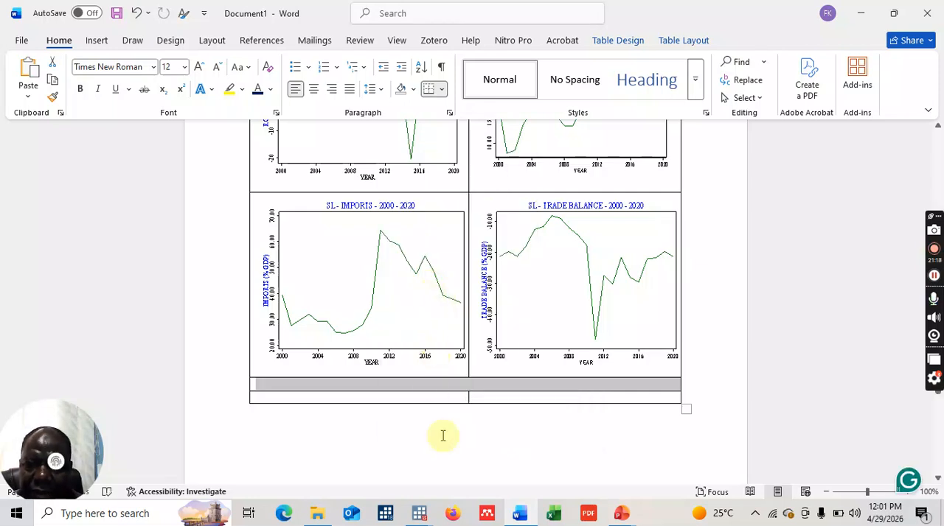
- Close the trade balance graph without saving its changes and switch back to the main Stata window
{"action": "mouse_move", "coordinate": [421, 514]}
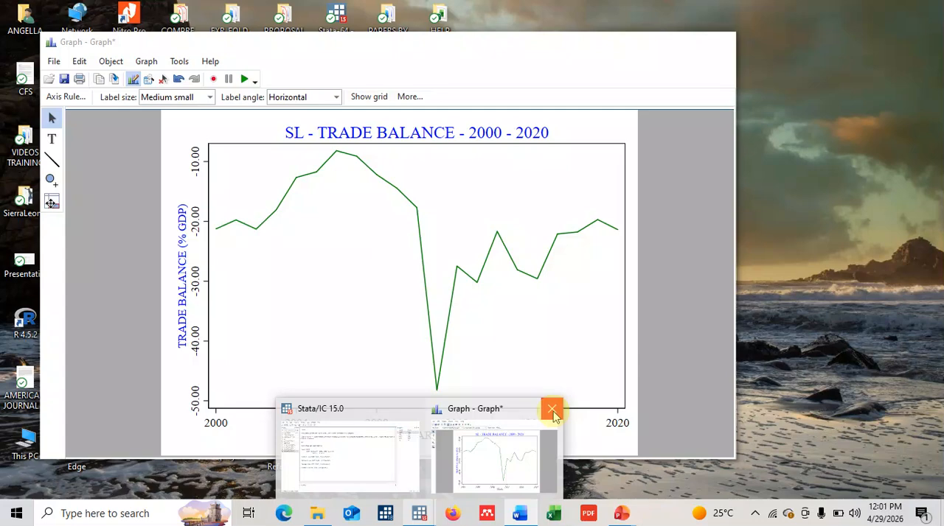
{"action": "left_click", "coordinate": [550, 409]}
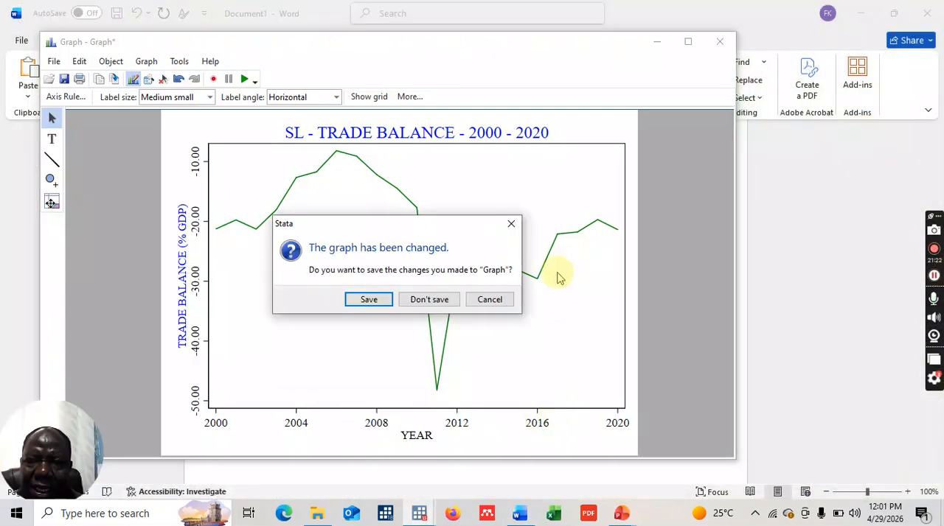
{"action": "left_click", "coordinate": [428, 299]}
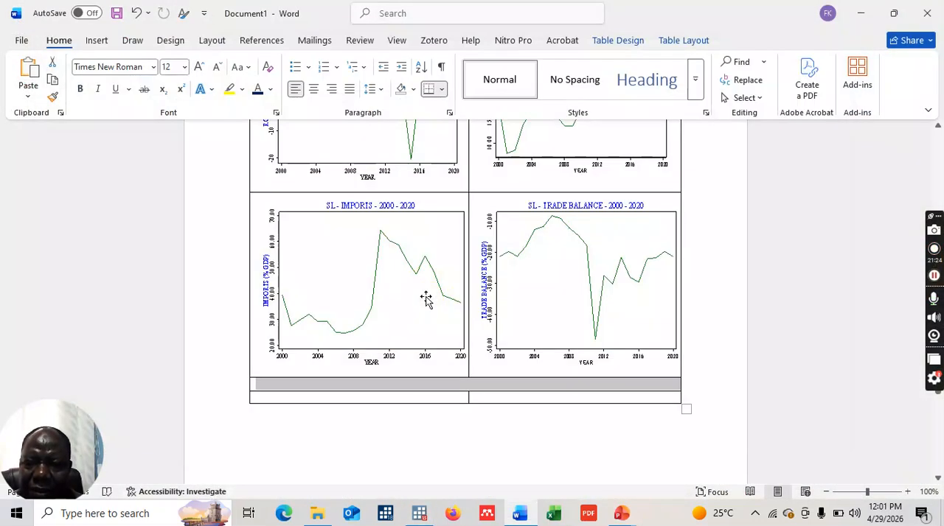
{"action": "mouse_move", "coordinate": [423, 514]}
{"action": "left_click", "coordinate": [415, 488]}
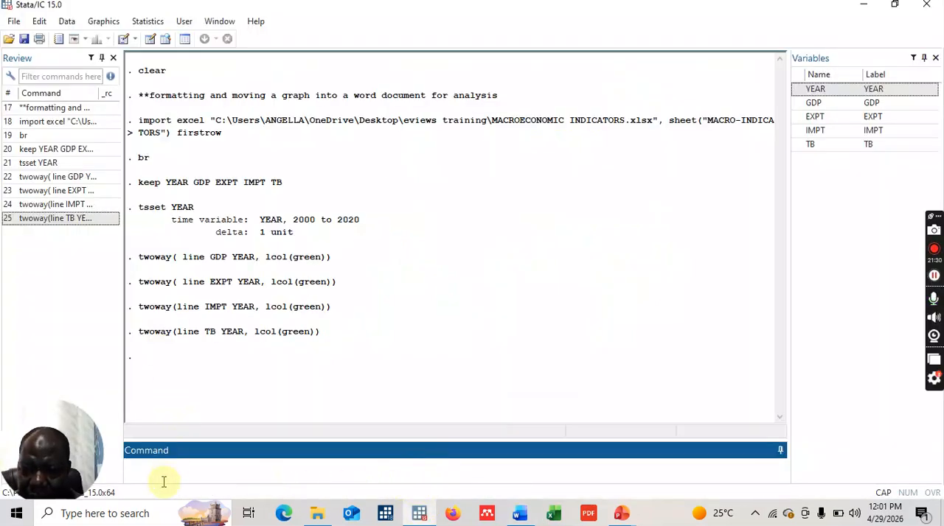
- Recall the last twoway line command and insert GDP, EXPT, IMPT and TB before its existing TB variable
{"action": "key", "text": "Page_Up"}
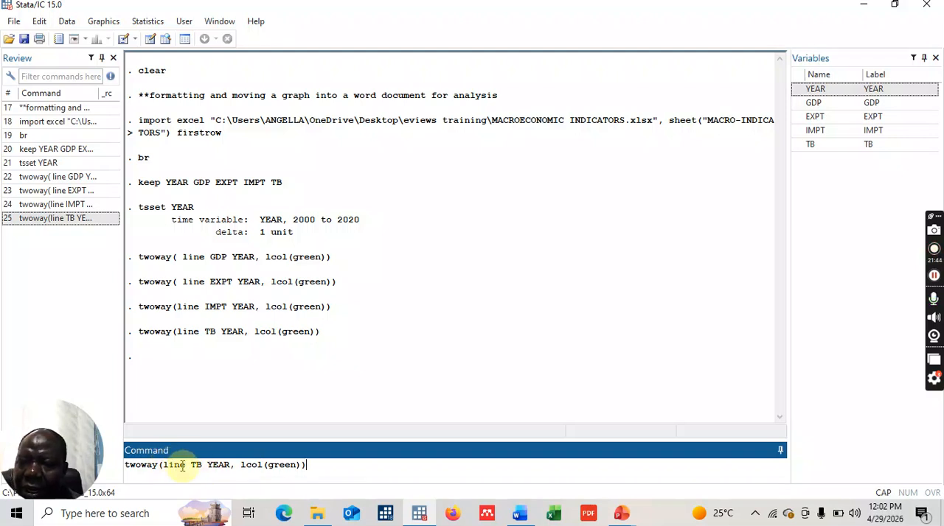
{"action": "left_click", "coordinate": [190, 465]}
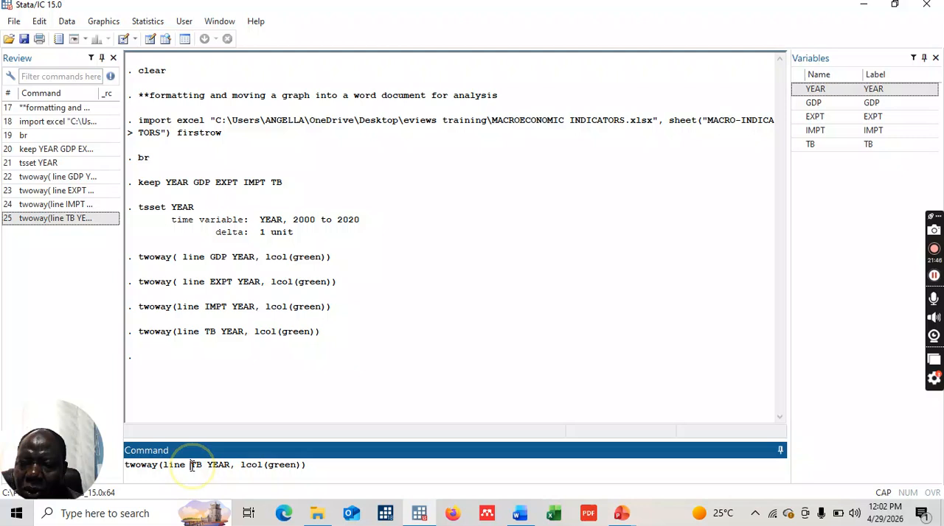
{"action": "left_click", "coordinate": [811, 104]}
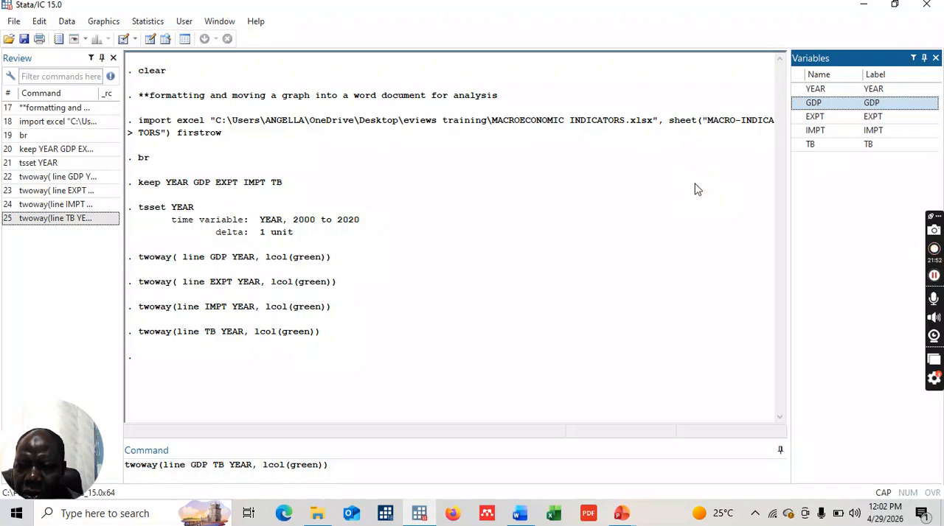
{"action": "left_click", "coordinate": [213, 465]}
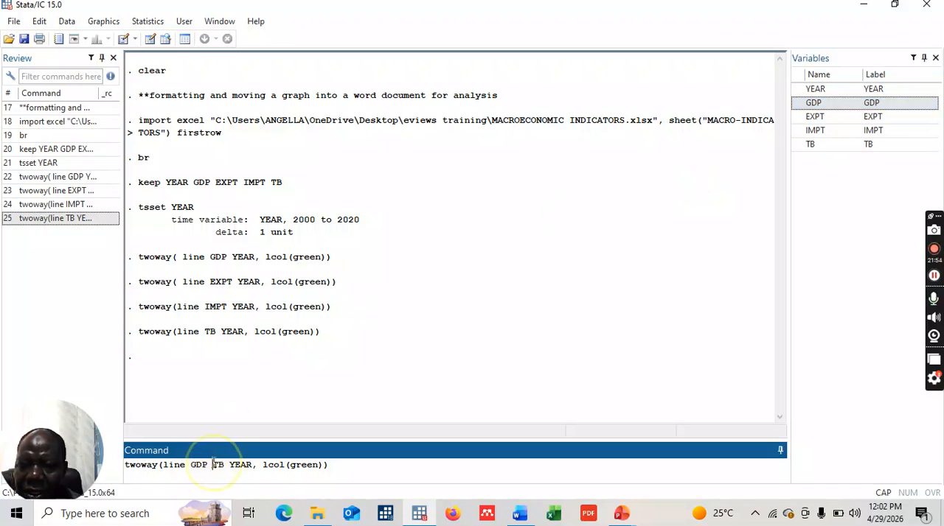
{"action": "left_click", "coordinate": [815, 118]}
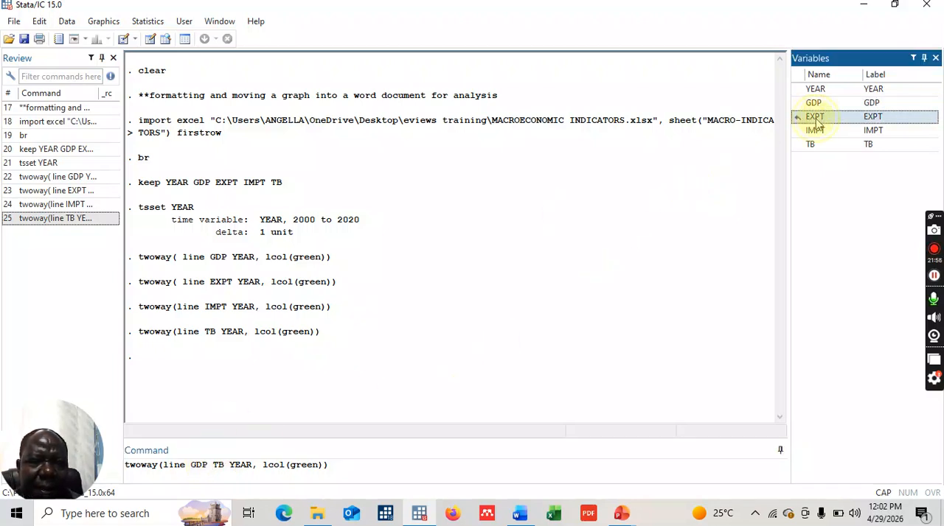
{"action": "left_click", "coordinate": [816, 120]}
{"action": "double_click", "coordinate": [815, 130]}
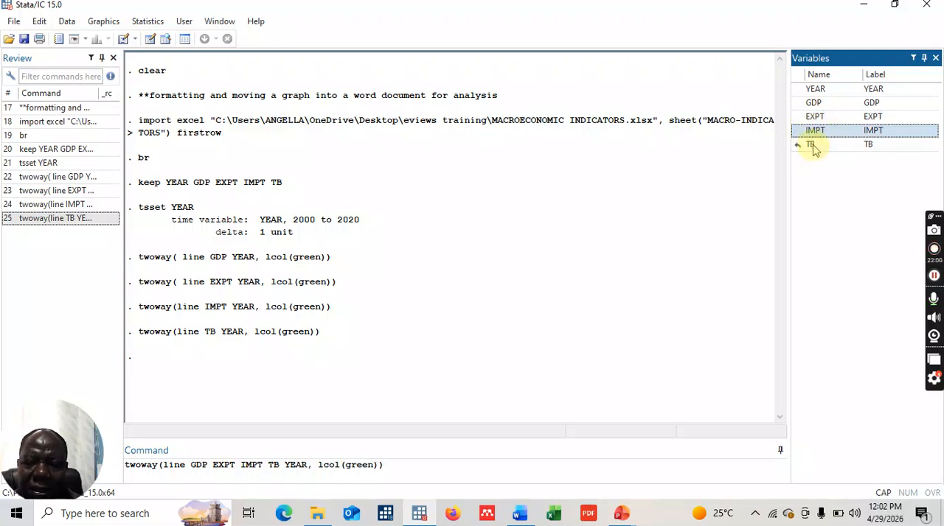
{"action": "double_click", "coordinate": [811, 146]}
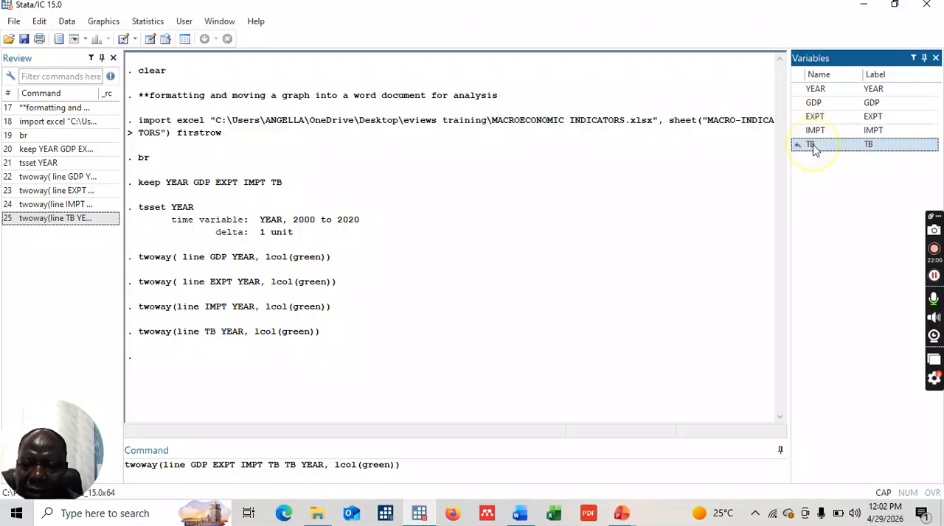
- Extend the command's lcol option with blue, red and yellow after green
{"action": "left_click", "coordinate": [391, 465]}
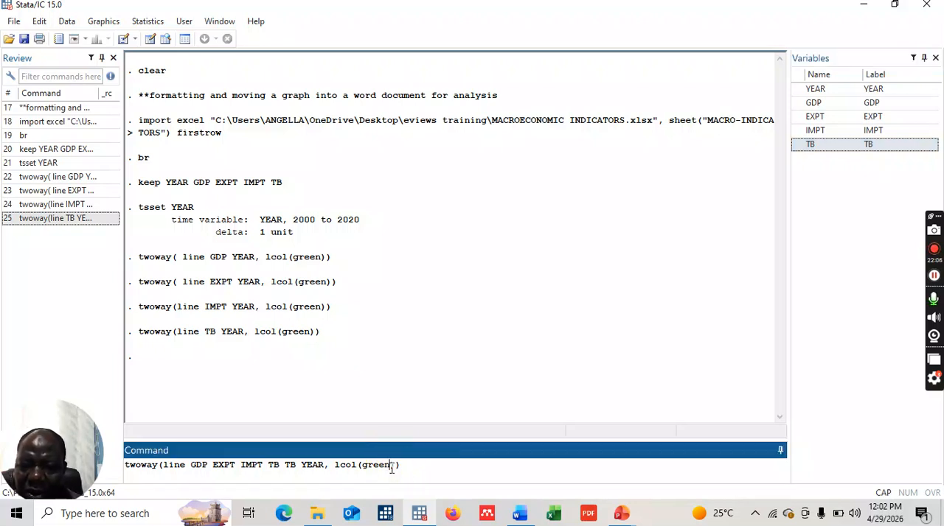
{"action": "type", "text": ")"}
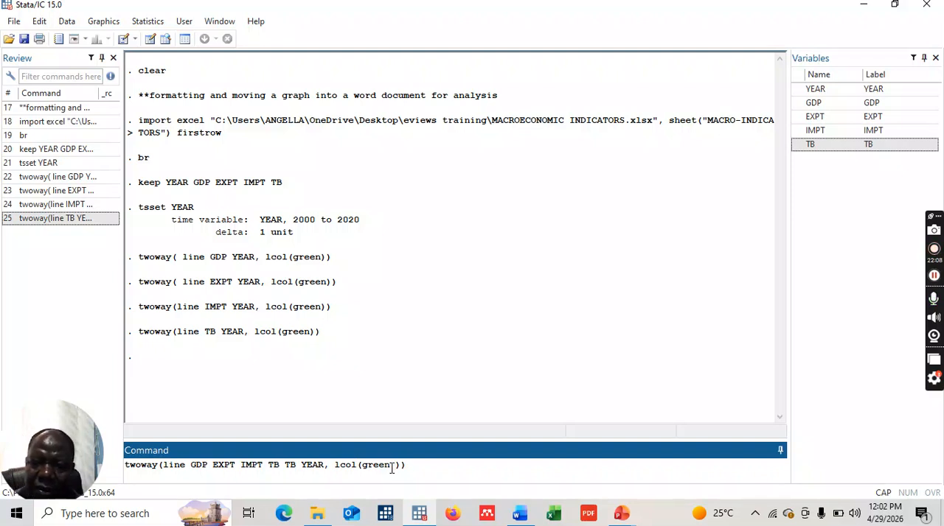
{"action": "type", "text": "BLUE"}
{"action": "key", "text": "BackSpace"}
{"action": "key", "text": "BackSpace"}
{"action": "key", "text": "BackSpace"}
{"action": "key", "text": "BackSpace"}
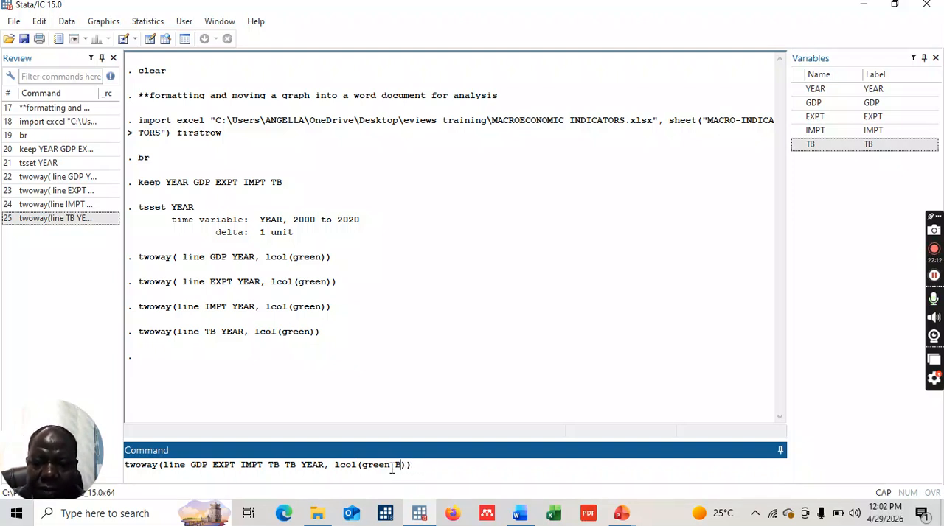
{"action": "type", "text": "blue"}
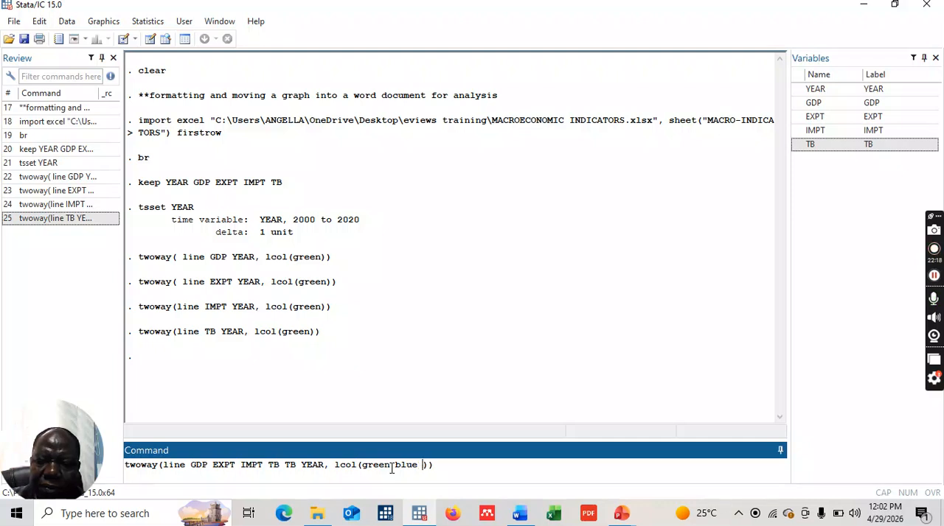
{"action": "type", "text": " red"}
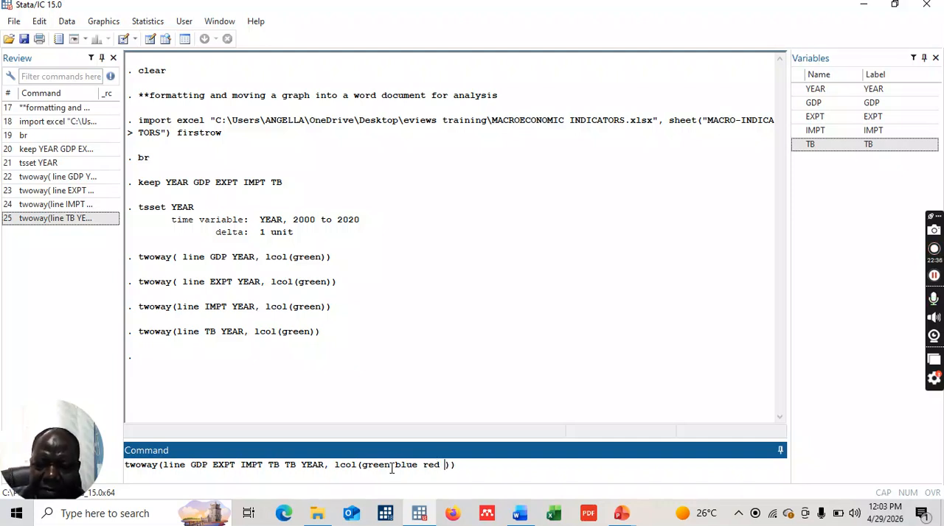
{"action": "type", "text": "ellow"}
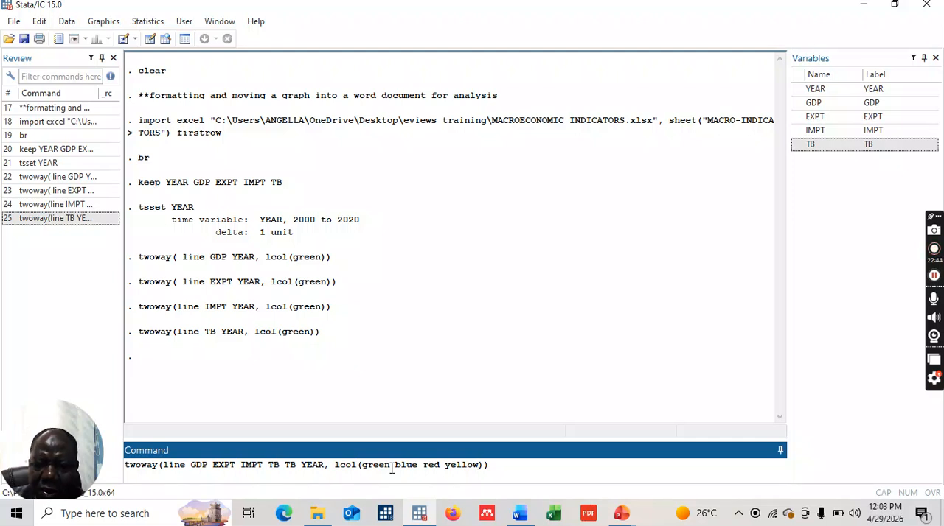
- Try light blue in place of yellow in the lcol option and restore yellow
{"action": "key", "text": "BackSpace"}
{"action": "key", "text": "BackSpace"}
{"action": "key", "text": "BackSpace"}
{"action": "key", "text": "BackSpace"}
{"action": "key", "text": "BackSpace"}
{"action": "key", "text": "BackSpace"}
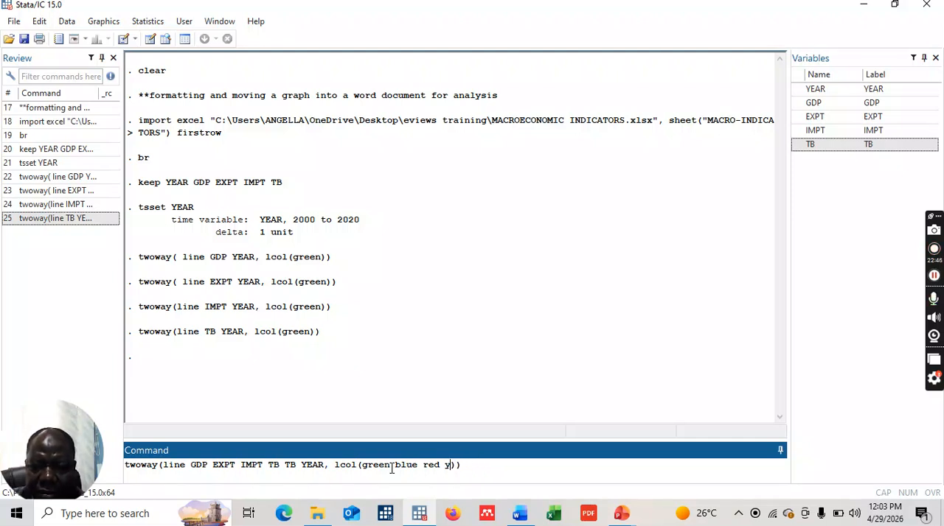
{"action": "type", "text": "light"}
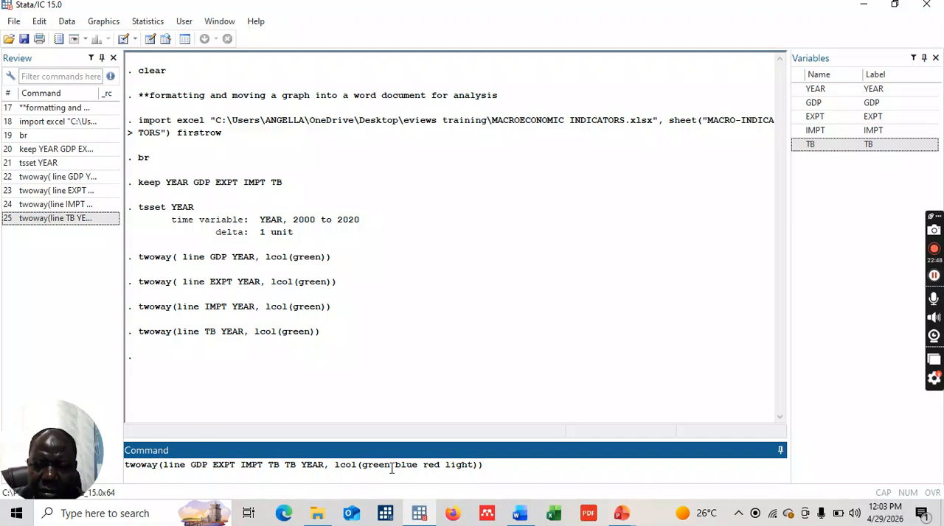
{"action": "type", "text": " blue"}
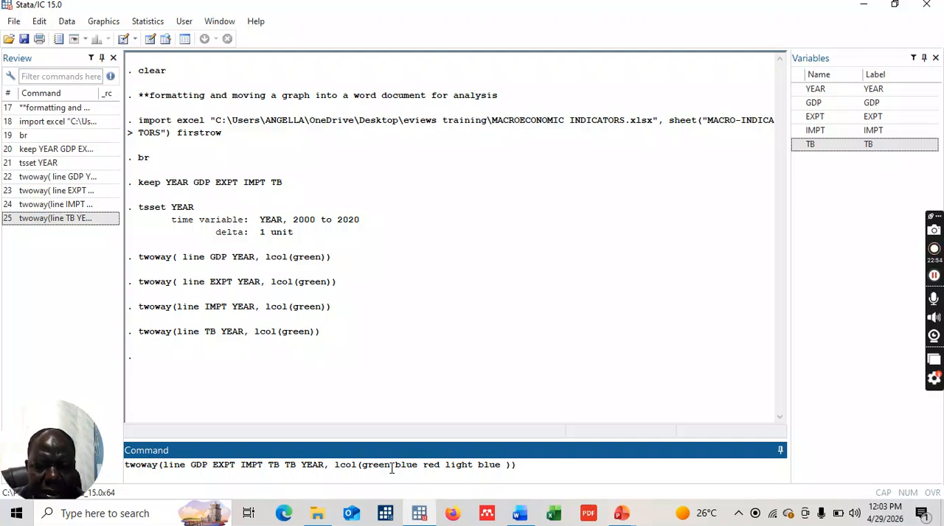
{"action": "key", "text": "BackSpace"}
{"action": "key", "text": "BackSpace"}
{"action": "key", "text": "BackSpace"}
{"action": "key", "text": "BackSpace"}
{"action": "key", "text": "BackSpace"}
{"action": "key", "text": "BackSpace"}
{"action": "key", "text": "BackSpace"}
{"action": "key", "text": "BackSpace"}
{"action": "key", "text": "BackSpace"}
{"action": "key", "text": "BackSpace"}
{"action": "type", "text": "yel"}
{"action": "key", "text": "BackSpace"}
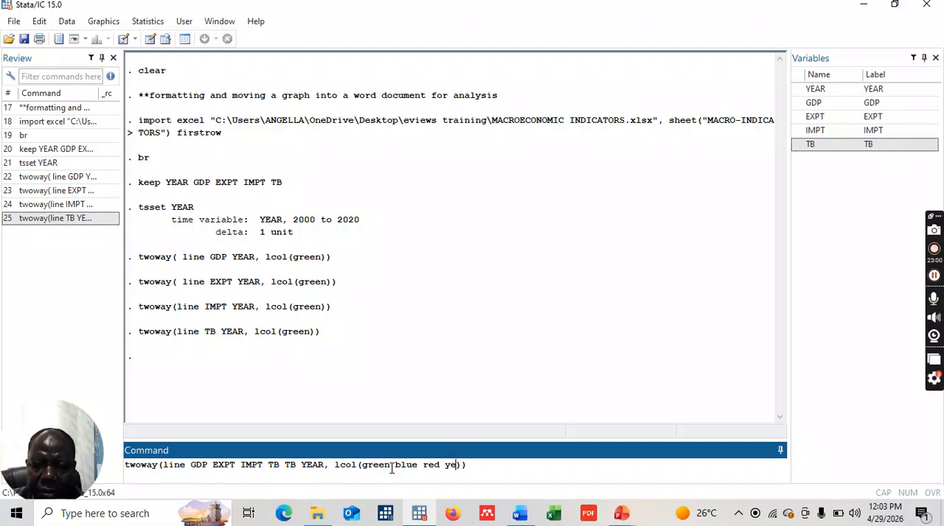
{"action": "type", "text": "l"}
{"action": "key", "text": "BackSpace"}
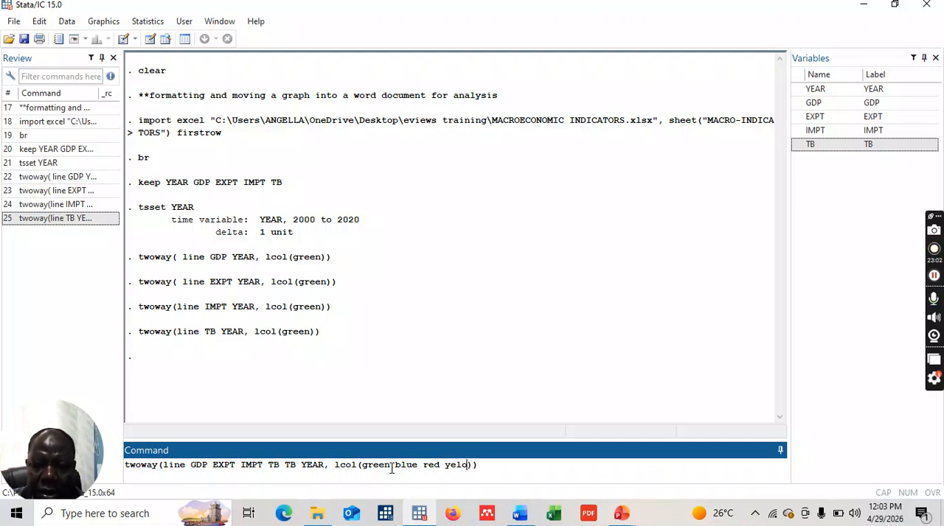
{"action": "key", "text": "BackSpace"}
{"action": "type", "text": "low"}
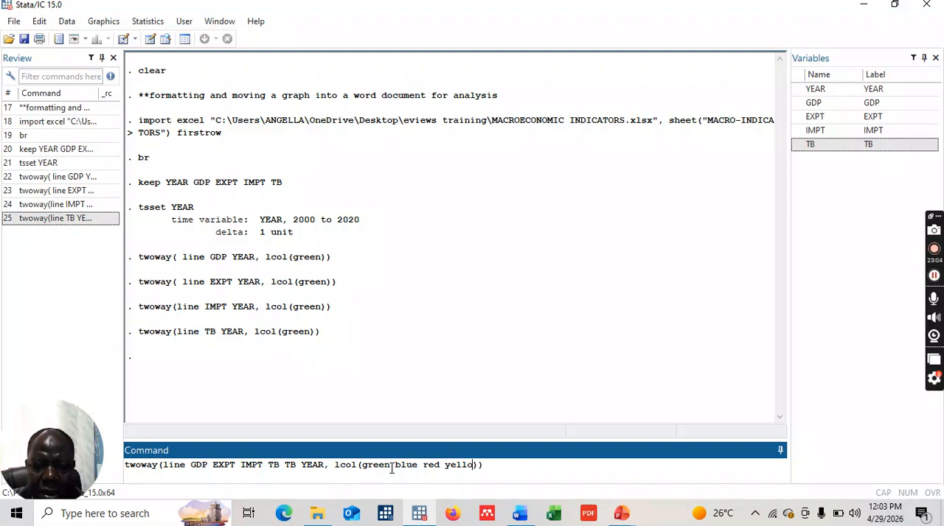
{"action": "type", "text": " purple"}
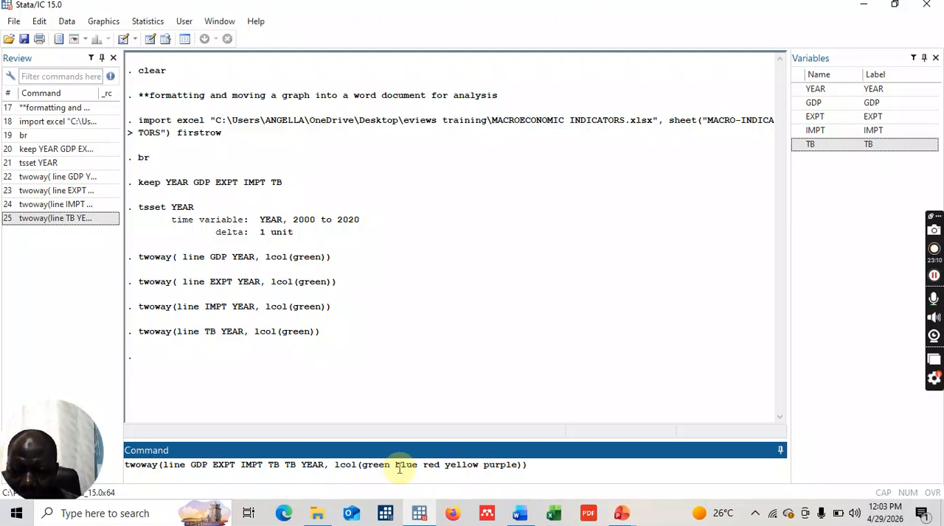
- Add purple as the last lcol color and run the twoway command to plot all series in one graph
{"action": "left_click", "coordinate": [539, 468]}
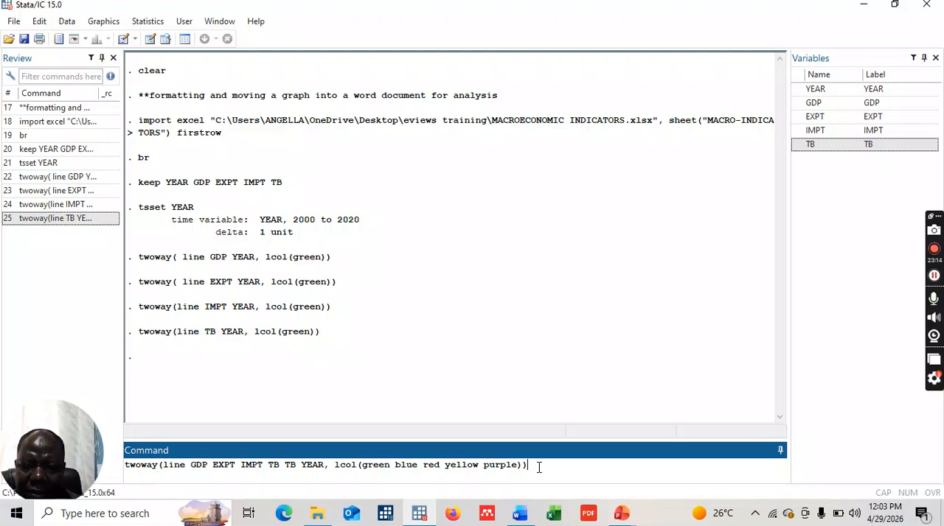
{"action": "key", "text": "Return"}
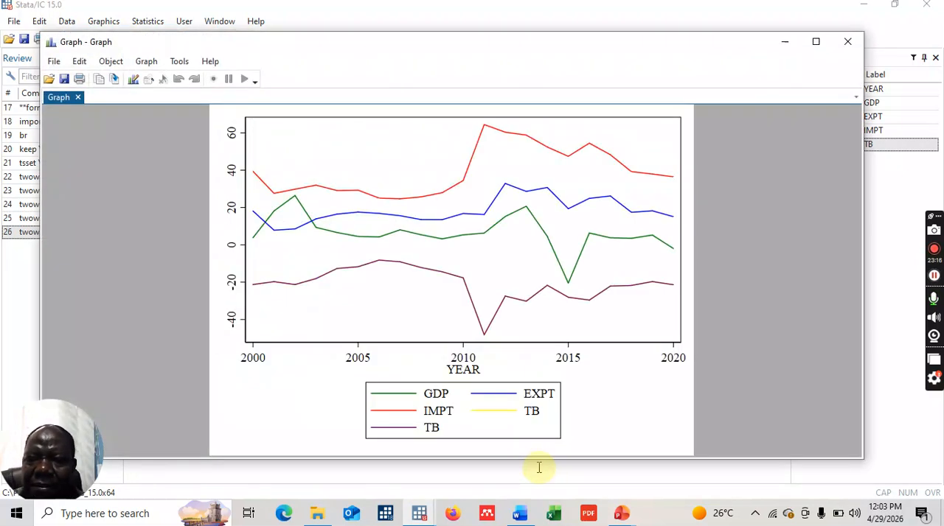
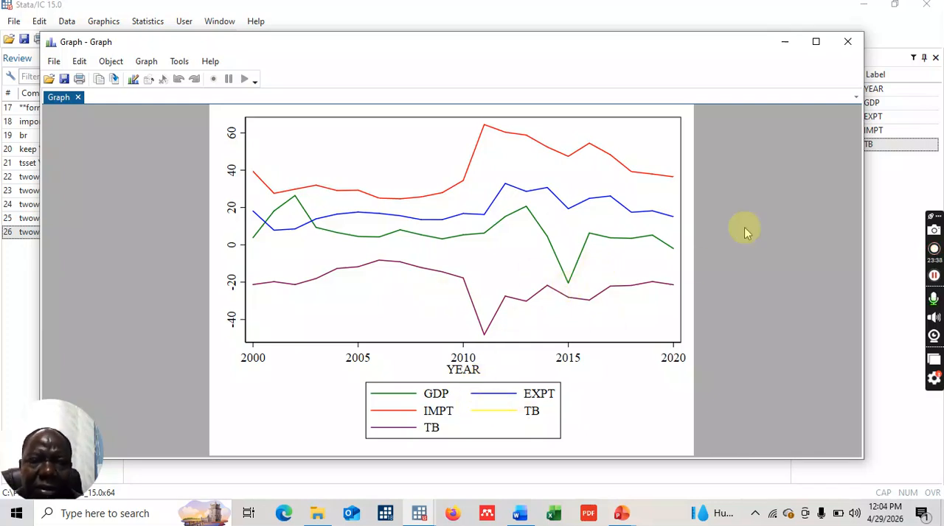
- Rerun the last twoway line command with the duplicate TB variable removed, and start the Graph Editor on the new graph
{"action": "left_click", "coordinate": [851, 44]}
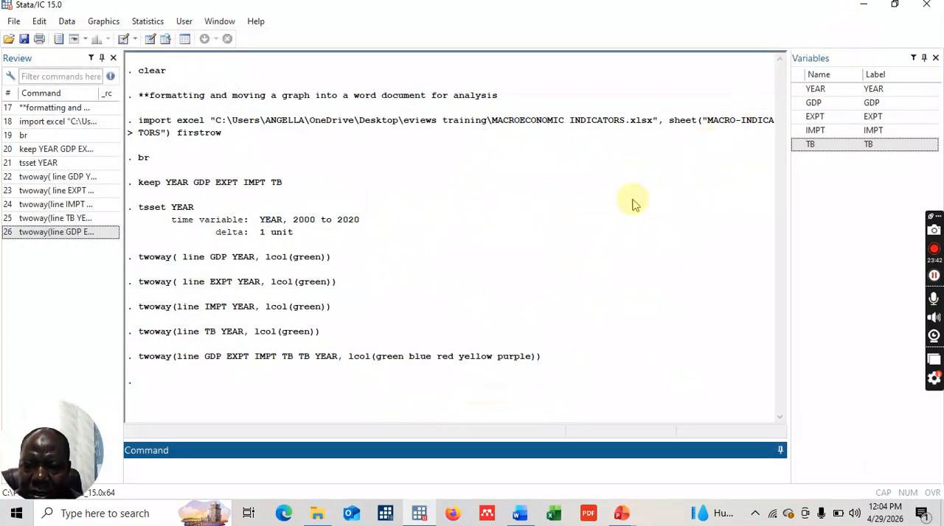
{"action": "left_click", "coordinate": [84, 240]}
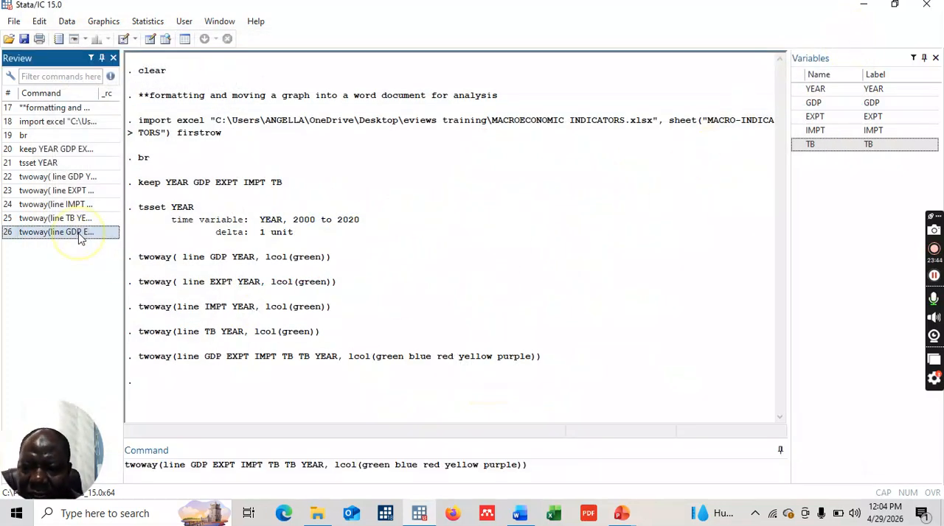
{"action": "left_click", "coordinate": [302, 469]}
{"action": "key", "text": "BackSpace"}
{"action": "key", "text": "BackSpace"}
{"action": "key", "text": "BackSpace"}
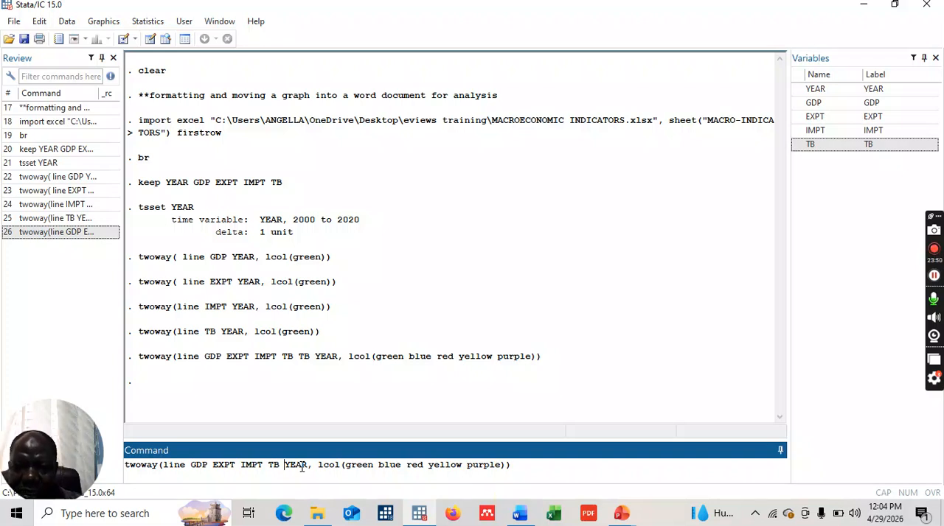
{"action": "key", "text": "Return"}
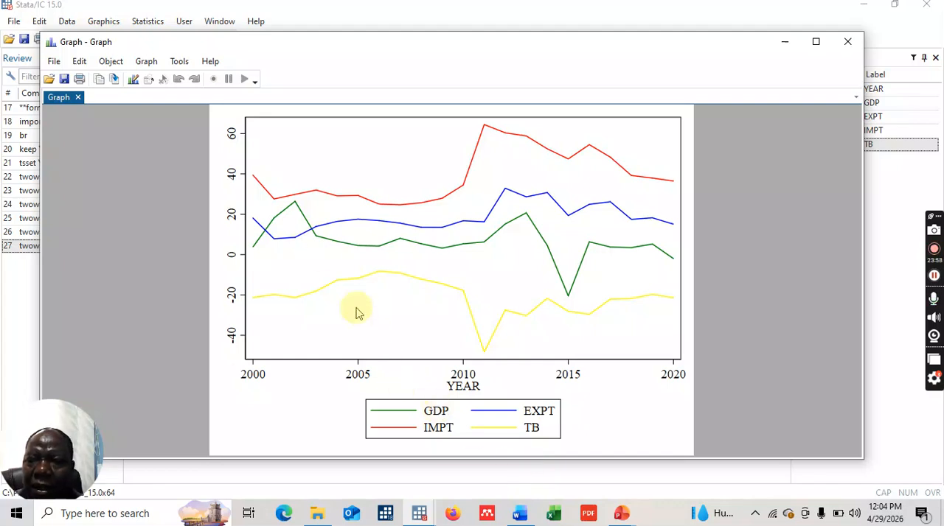
{"action": "left_click", "coordinate": [132, 80]}
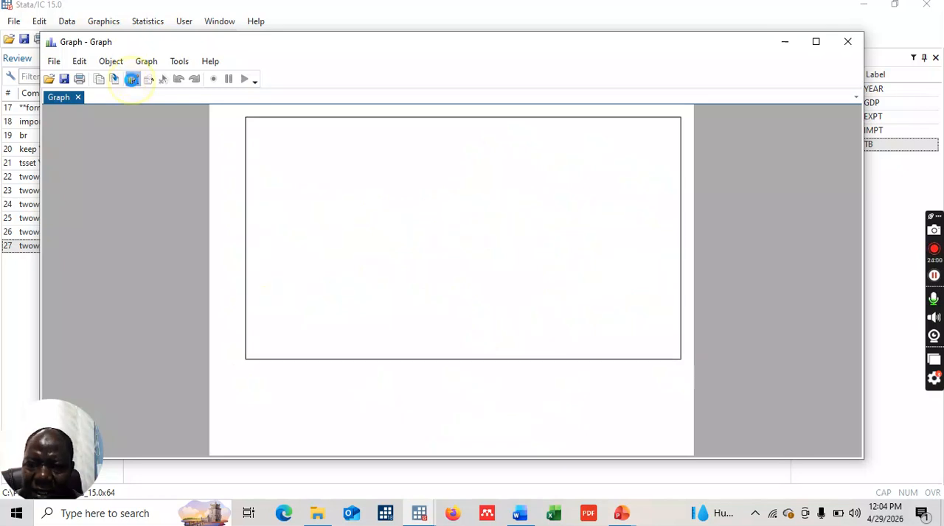
{"action": "left_click", "coordinate": [358, 123]}
{"action": "double_click", "coordinate": [359, 122]}
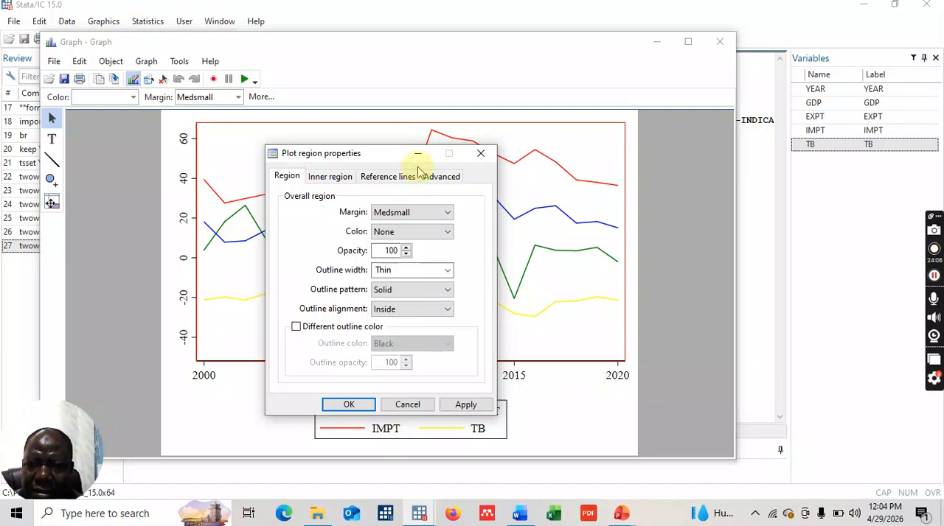
{"action": "left_click", "coordinate": [481, 156]}
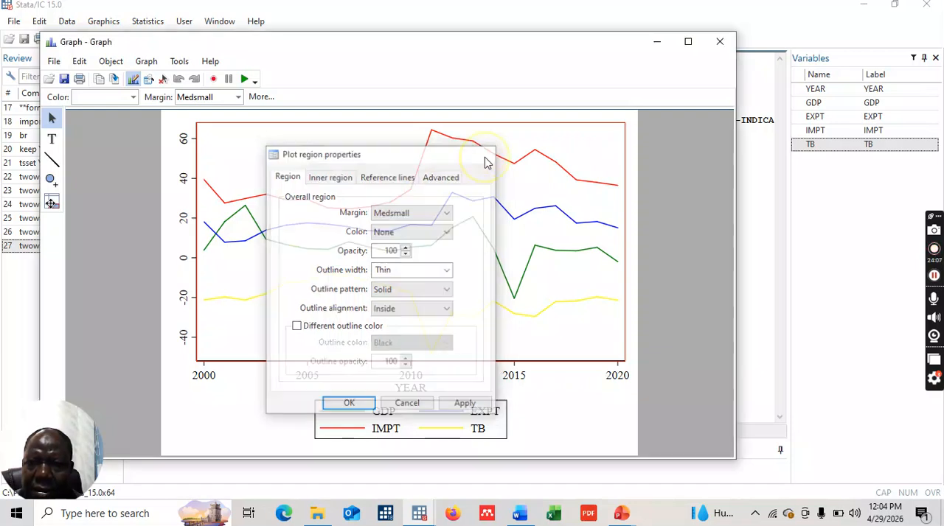
- Add the graph title "TREND ANALYSIS OF RGDP, EXPT, IMPT, TB - 2000 - 2020"
{"action": "double_click", "coordinate": [422, 122]}
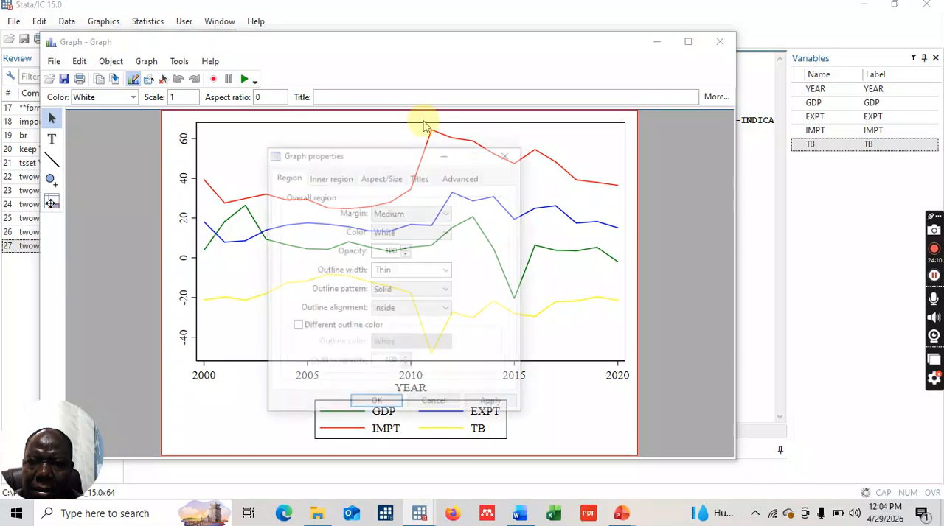
{"action": "left_click", "coordinate": [416, 180]}
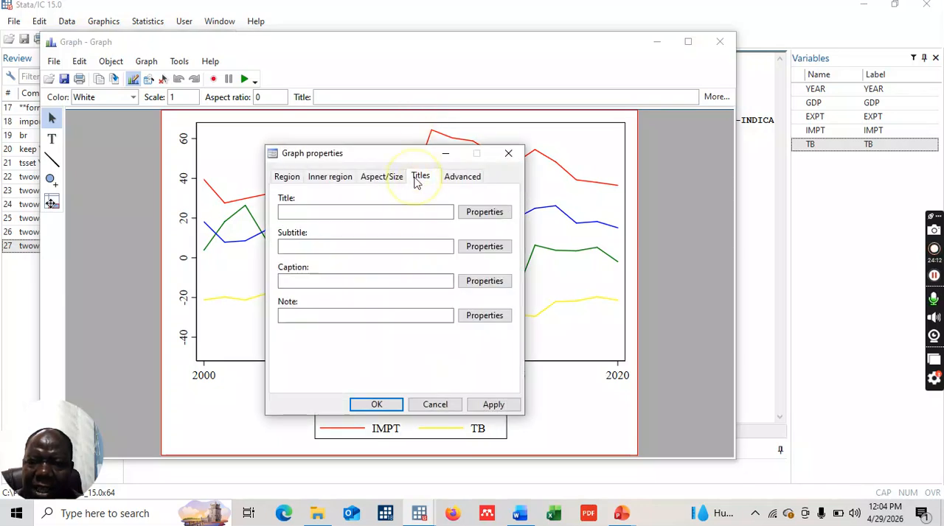
{"action": "left_click", "coordinate": [320, 213]}
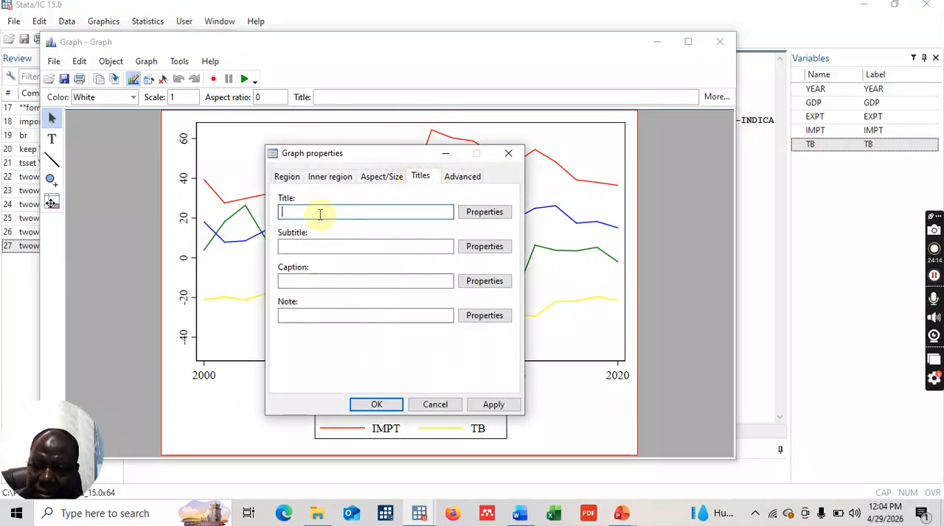
{"action": "type", "text": "tre"}
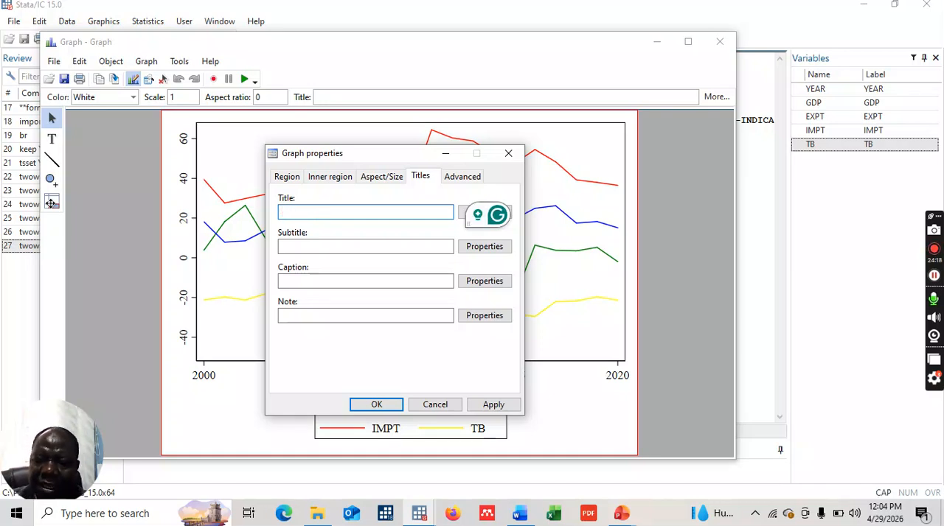
{"action": "type", "text": "ND ANALY"}
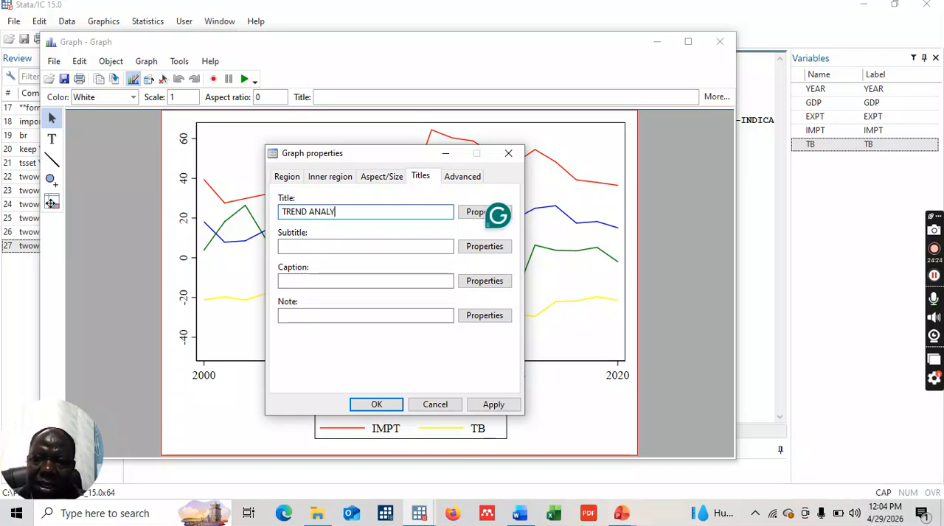
{"action": "type", "text": "SIS OF RGDP,"}
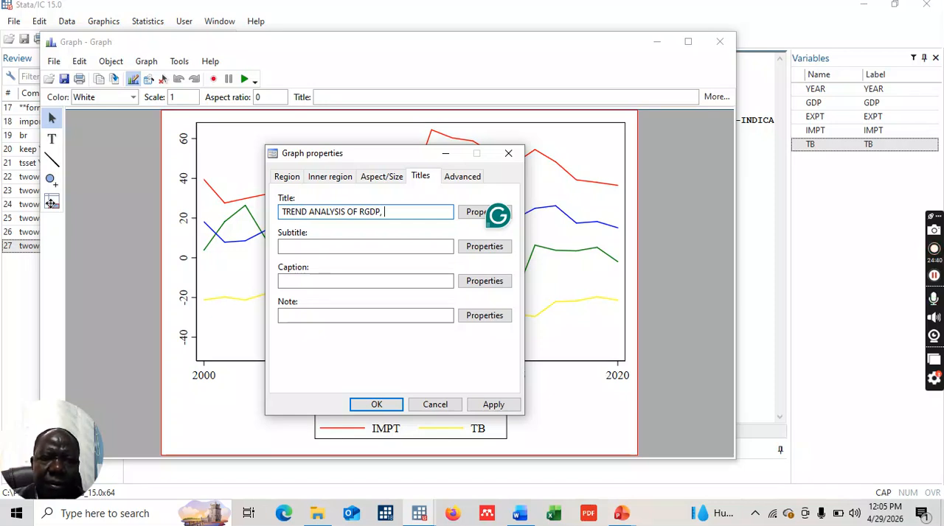
{"action": "type", "text": "PO"}
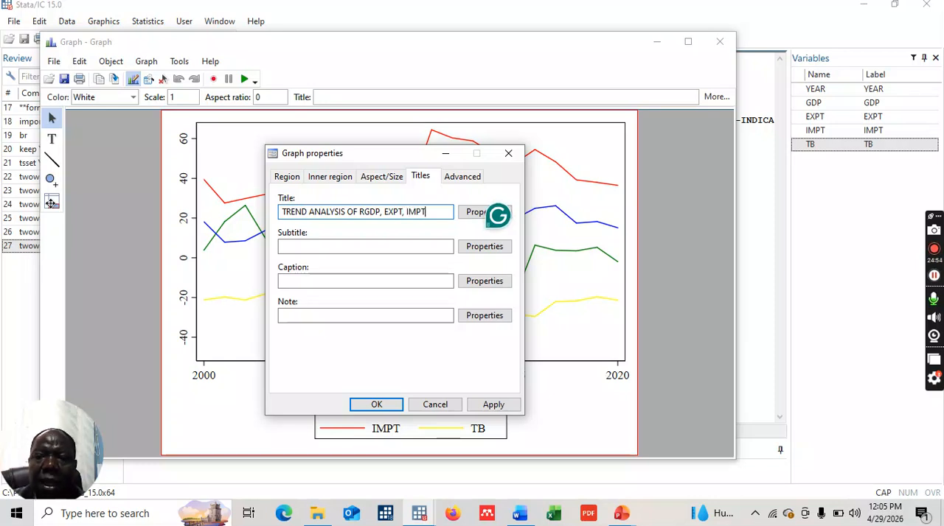
{"action": "type", "text": "TB"}
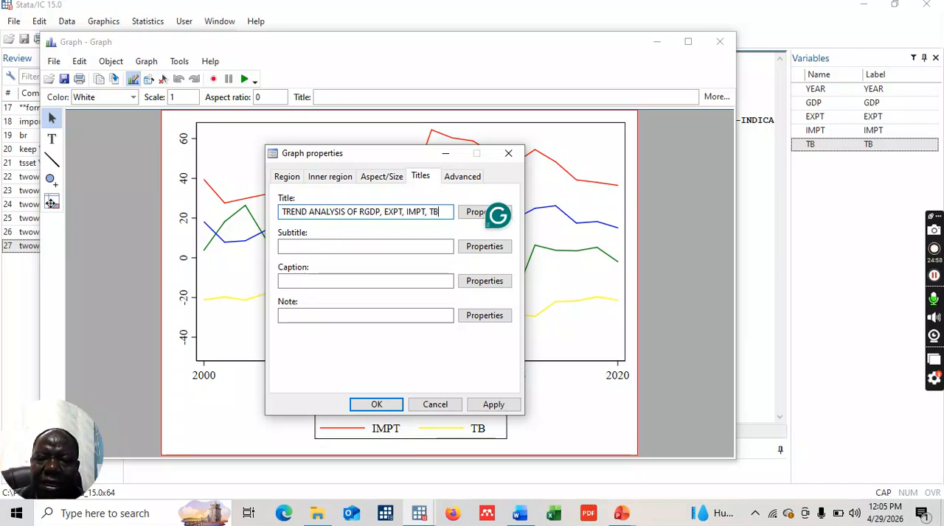
{"action": "type", "text": " - 2000 - 2020"}
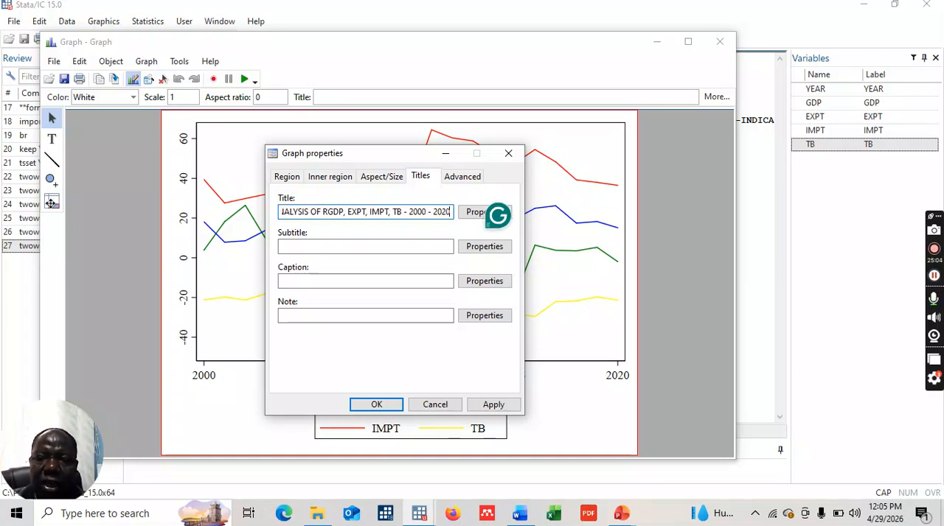
{"action": "left_click", "coordinate": [384, 410]}
{"action": "left_click", "coordinate": [385, 410]}
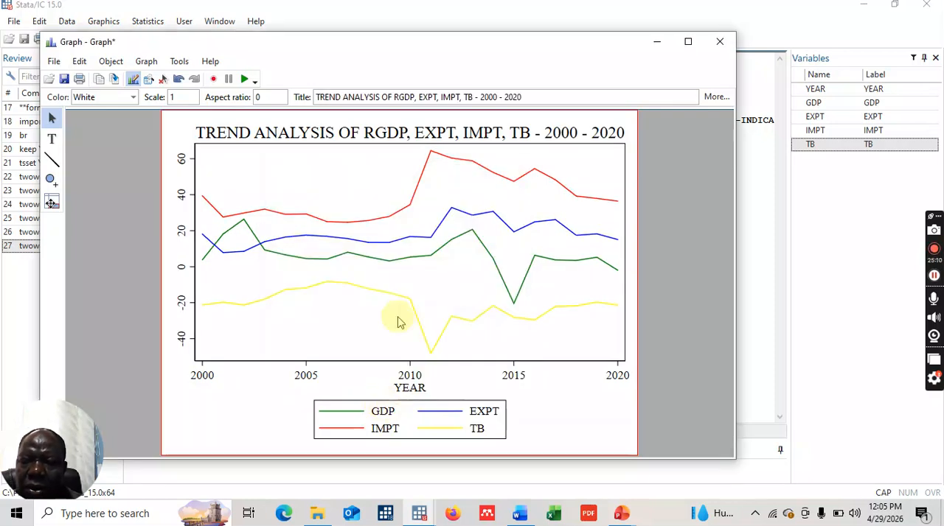
- Set the text color of the graph's title to Blue
{"action": "double_click", "coordinate": [417, 135]}
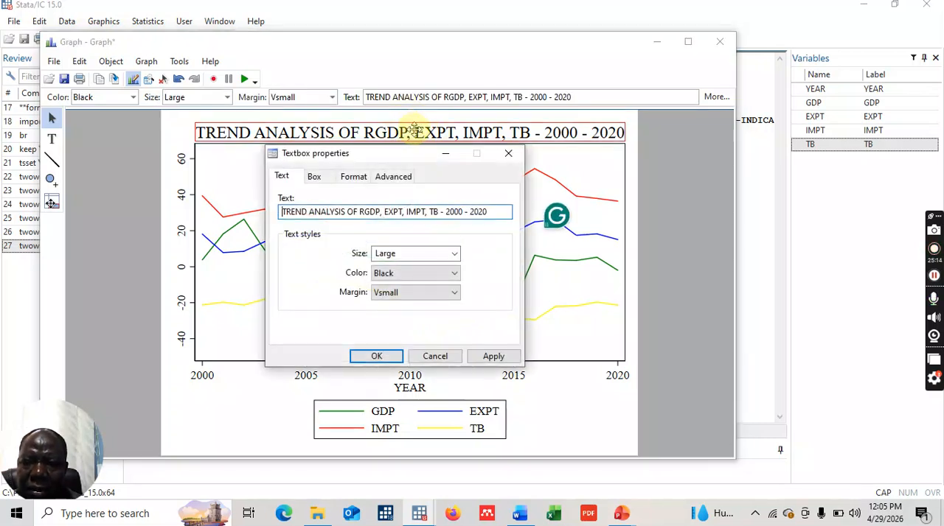
{"action": "left_click", "coordinate": [454, 273]}
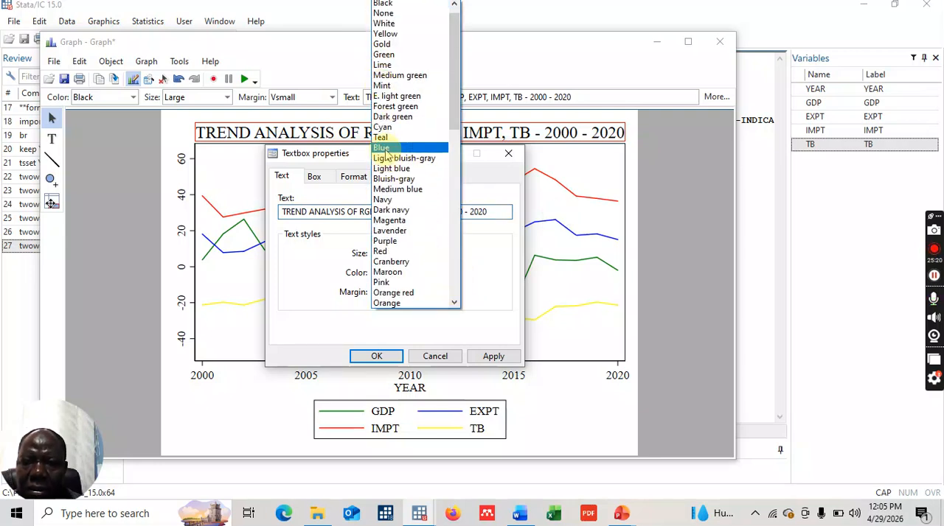
{"action": "left_click", "coordinate": [385, 148]}
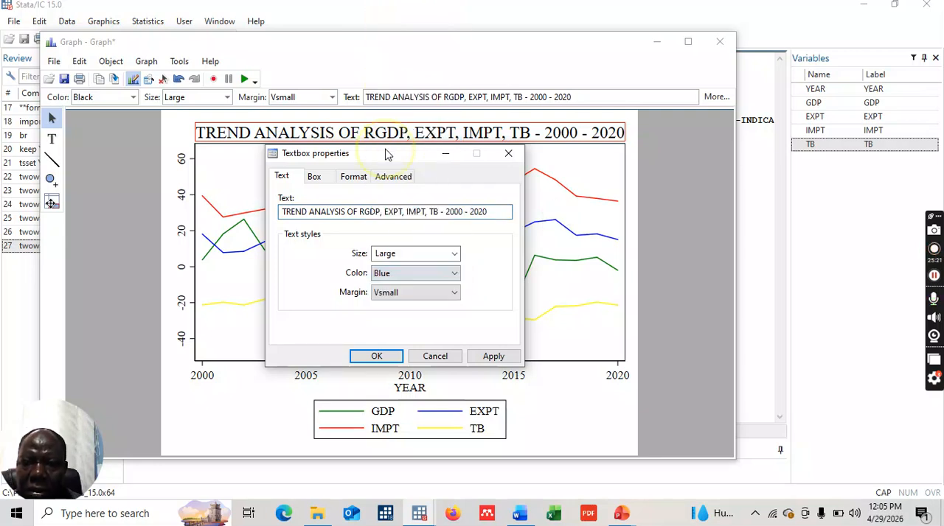
{"action": "left_click", "coordinate": [390, 356]}
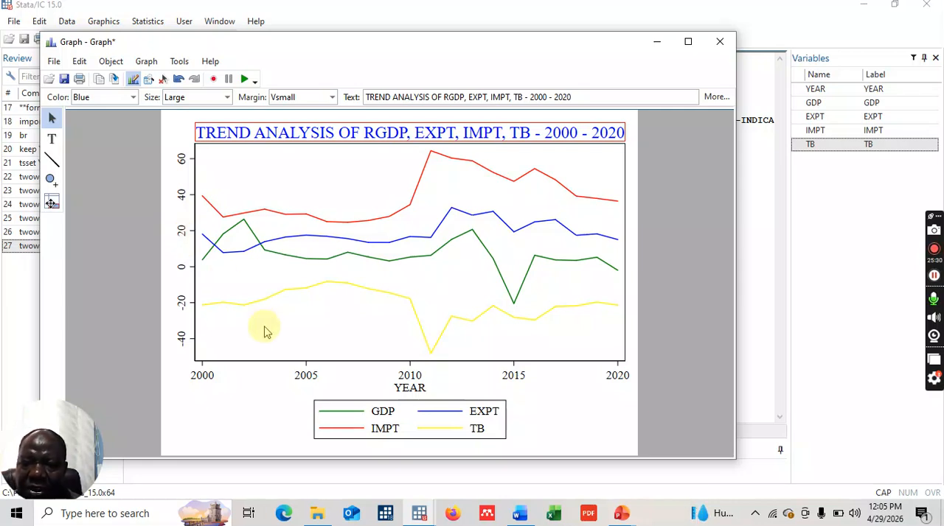
- Set the YEAR axis to the Range/Delta rule with minimum 2000, maximum 2020 and delta 4
{"action": "left_click", "coordinate": [411, 381]}
{"action": "double_click", "coordinate": [411, 380]}
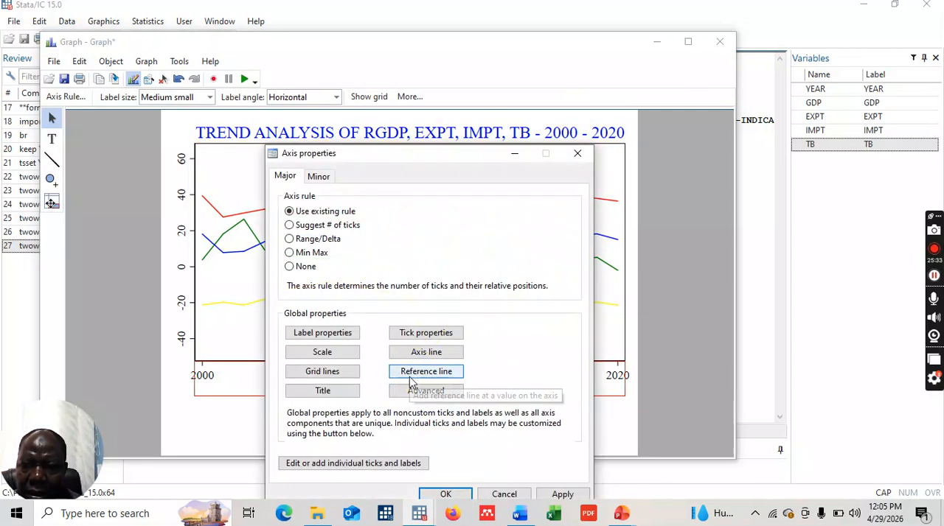
{"action": "left_click", "coordinate": [290, 239]}
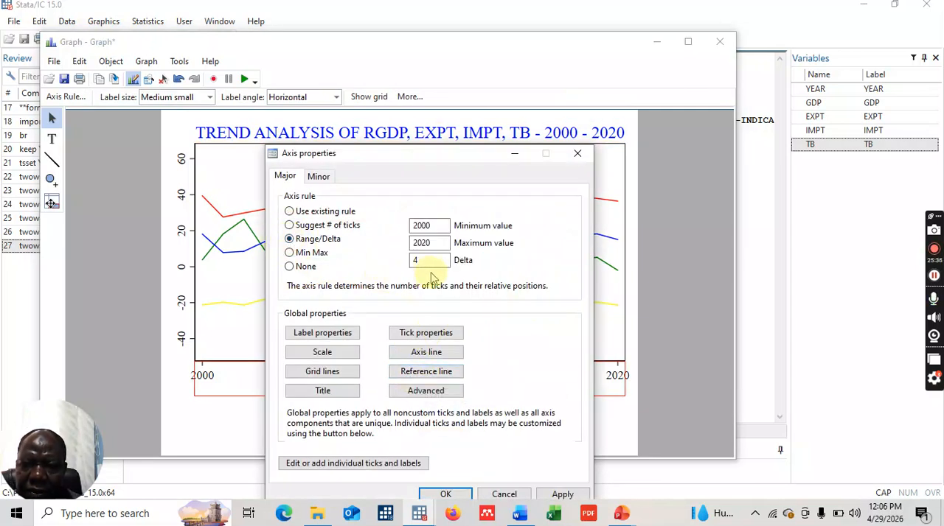
{"action": "left_click", "coordinate": [445, 495]}
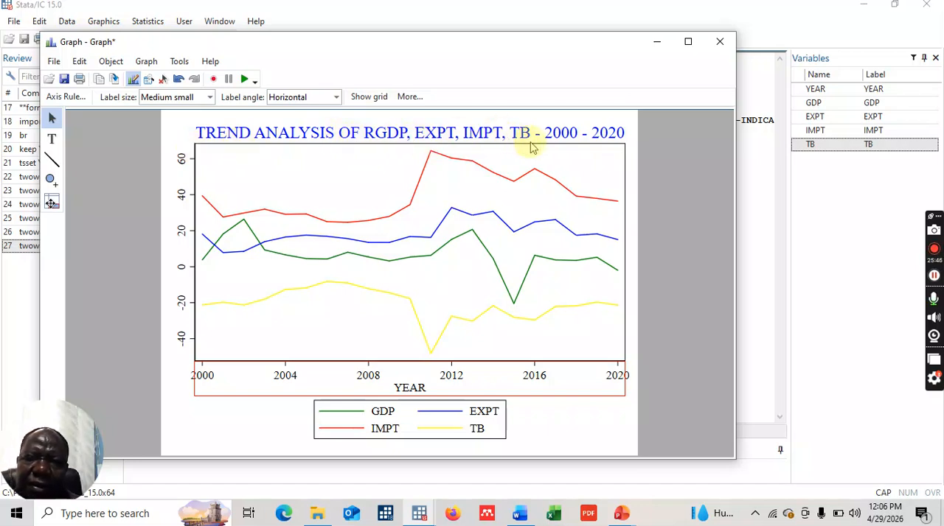
- Copy the combined graph and paste it into the merged table row below the imports and trade balance graphs in Word
{"action": "left_click", "coordinate": [100, 80]}
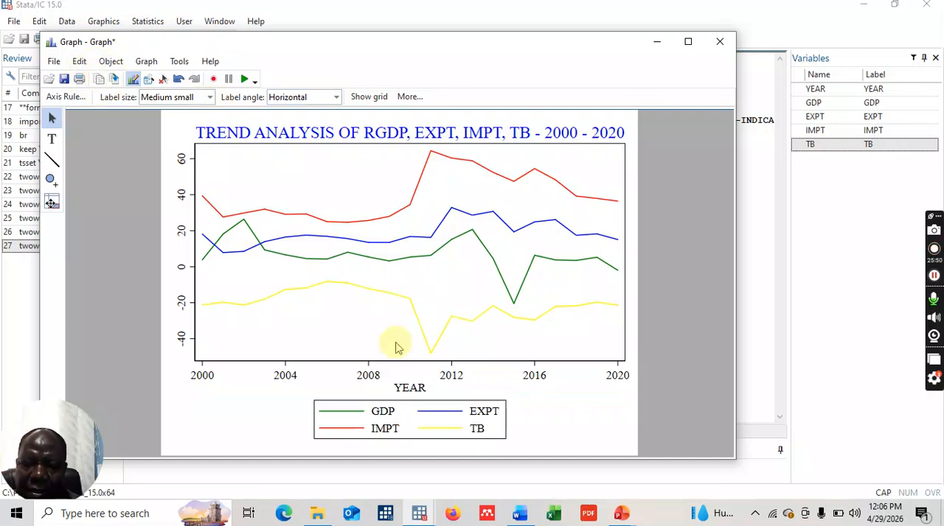
{"action": "mouse_move", "coordinate": [520, 516]}
{"action": "left_click", "coordinate": [505, 444]}
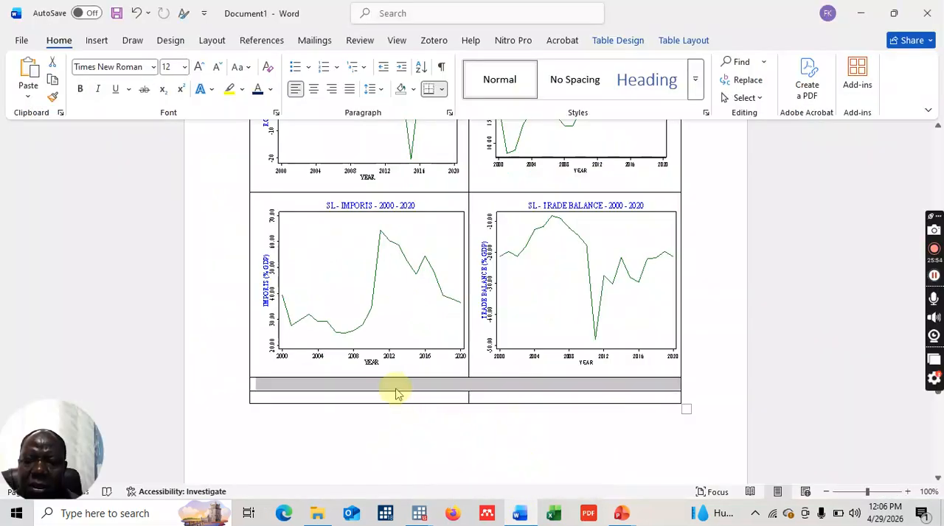
{"action": "left_click", "coordinate": [396, 389]}
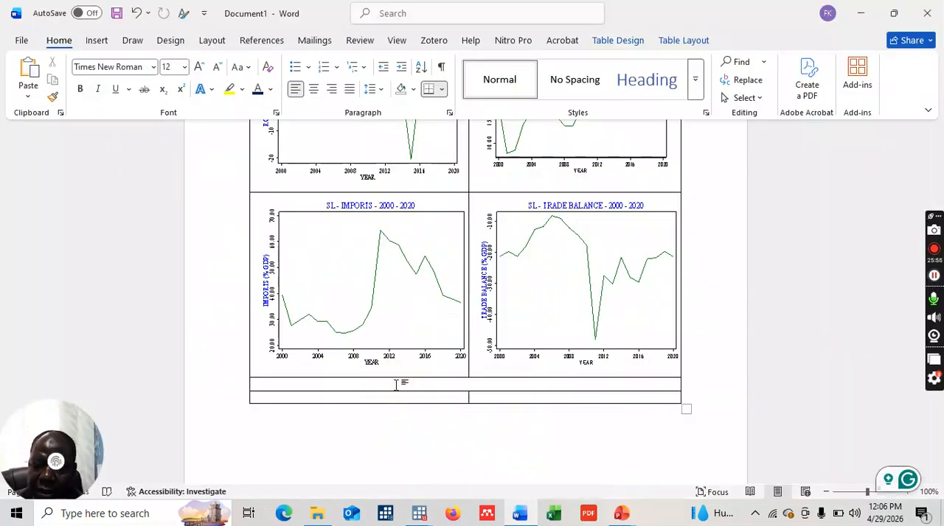
{"action": "scroll", "coordinate": [396, 385], "scroll_direction": "up", "scroll_amount": 10}
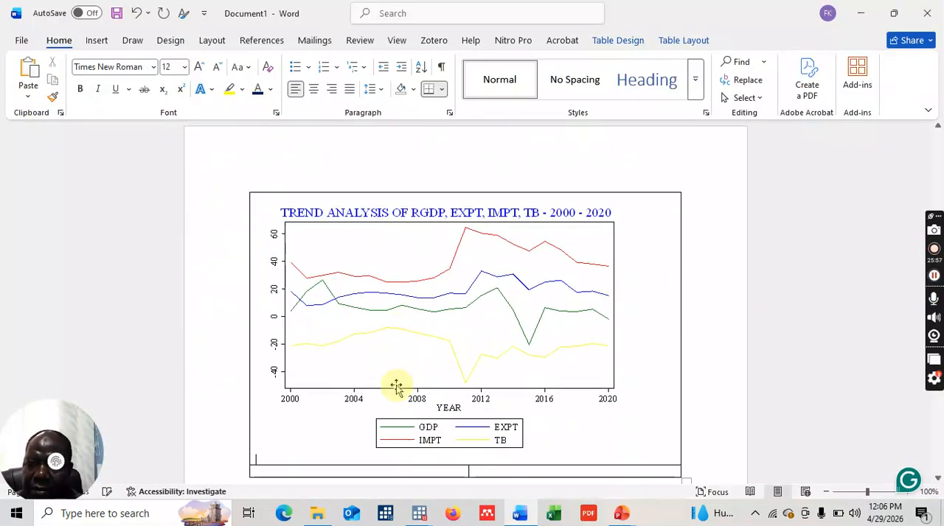
- Resize the pasted combined graph, reducing its height to fit below the other graphs and widening it to nearly fill the merged row
{"action": "left_click", "coordinate": [494, 444]}
{"action": "left_click_drag", "start_coordinate": [443, 464], "coordinate": [447, 368]}
{"action": "scroll", "coordinate": [447, 362], "scroll_direction": "down", "scroll_amount": 2}
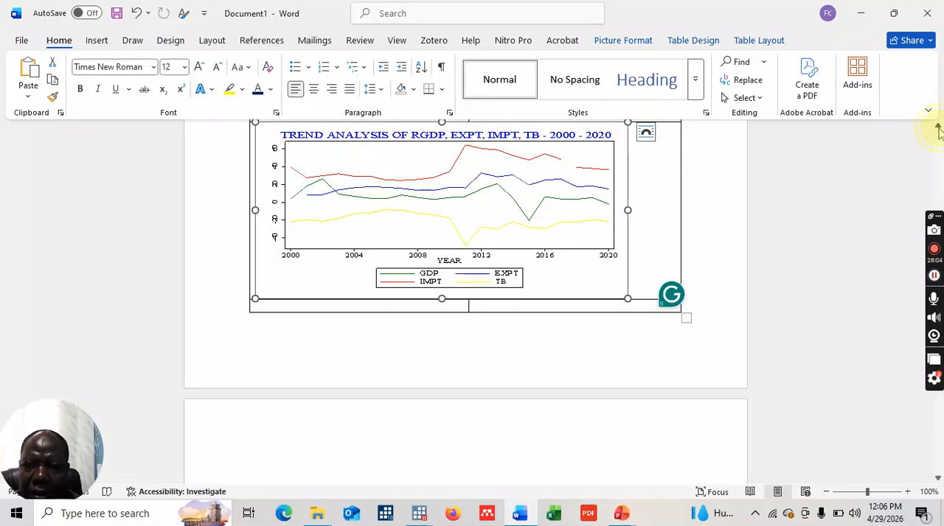
{"action": "scroll", "coordinate": [938, 131], "scroll_direction": "up", "scroll_amount": 2}
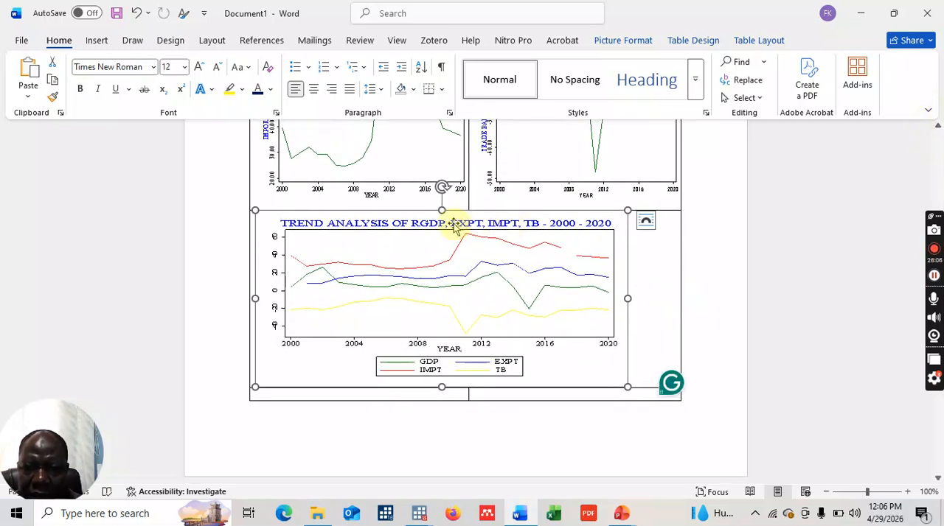
{"action": "left_click_drag", "start_coordinate": [442, 210], "coordinate": [442, 216]}
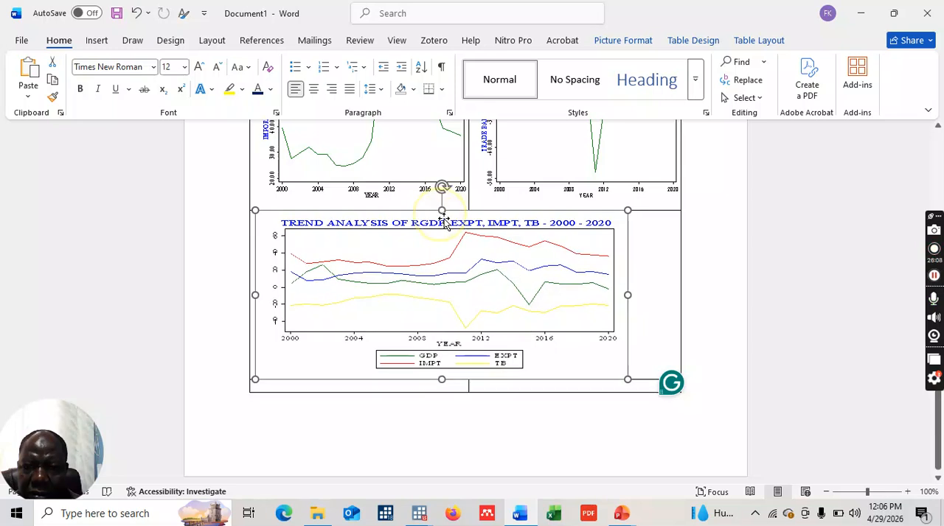
{"action": "left_click_drag", "start_coordinate": [256, 295], "coordinate": [267, 293]}
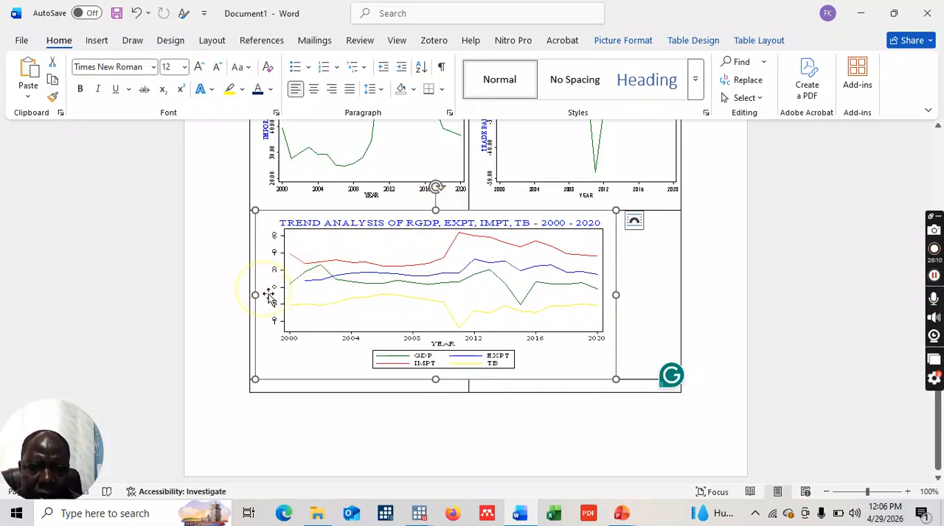
{"action": "left_click_drag", "start_coordinate": [616, 295], "coordinate": [665, 297]}
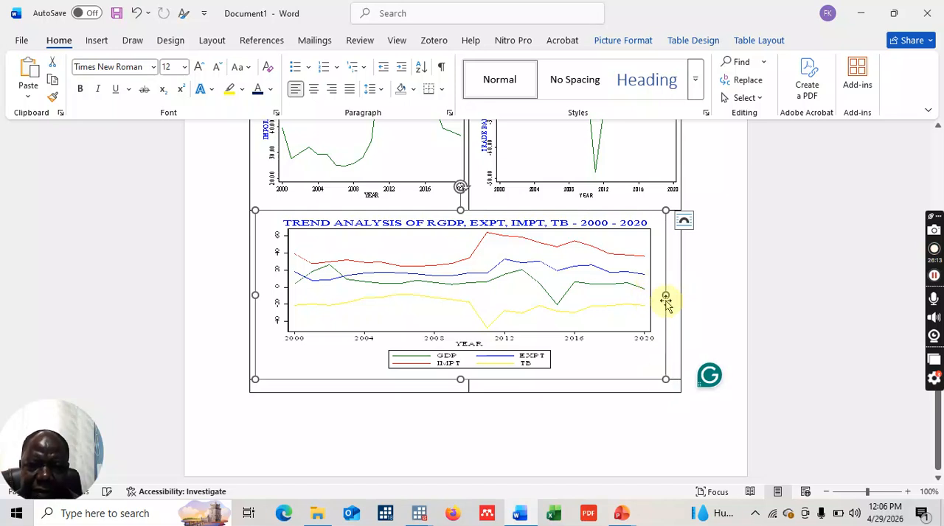
{"action": "left_click", "coordinate": [696, 275]}
{"action": "scroll", "coordinate": [693, 275], "scroll_direction": "up", "scroll_amount": 5}
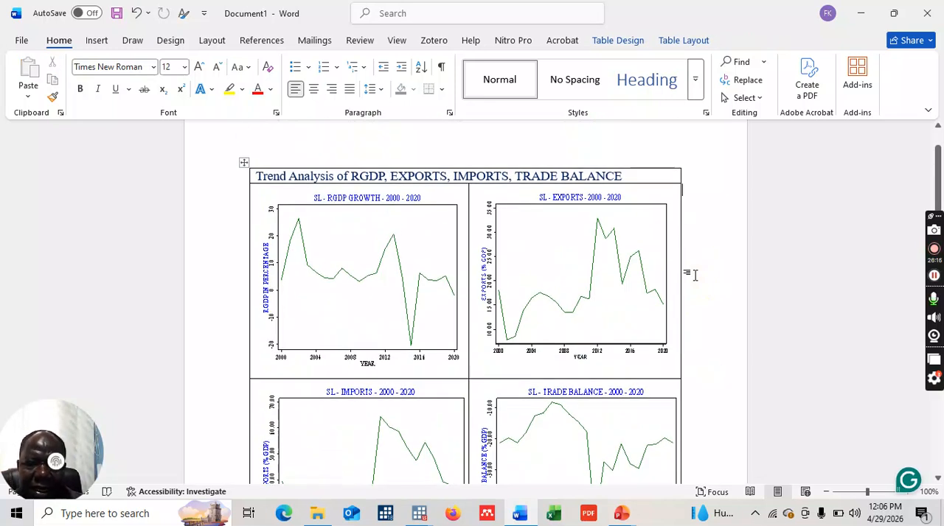
{"action": "scroll", "coordinate": [694, 275], "scroll_direction": "down", "scroll_amount": 8}
{"action": "scroll", "coordinate": [694, 275], "scroll_direction": "up", "scroll_amount": 8}
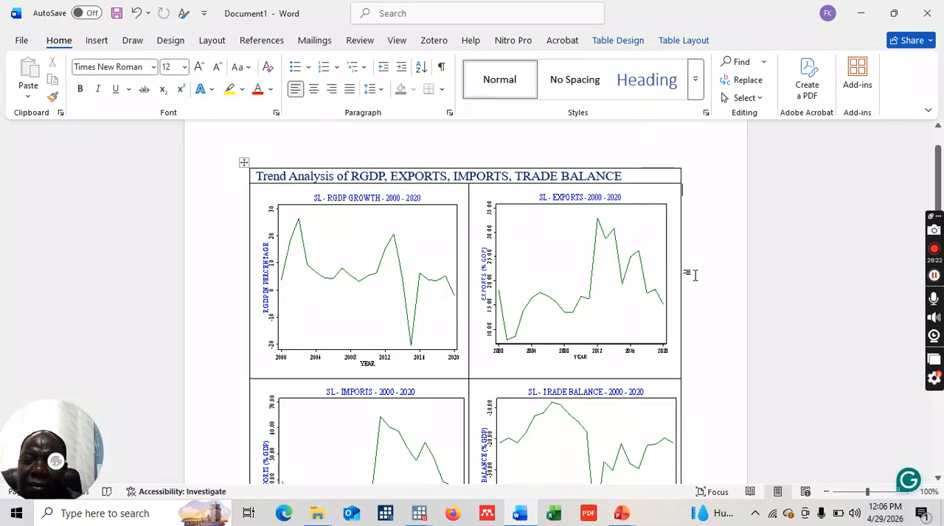
- Enter the note "Source: WDI-IMF Database" in the first cell of the table's last row, below the combined graph
{"action": "scroll", "coordinate": [694, 275], "scroll_direction": "down", "scroll_amount": 8}
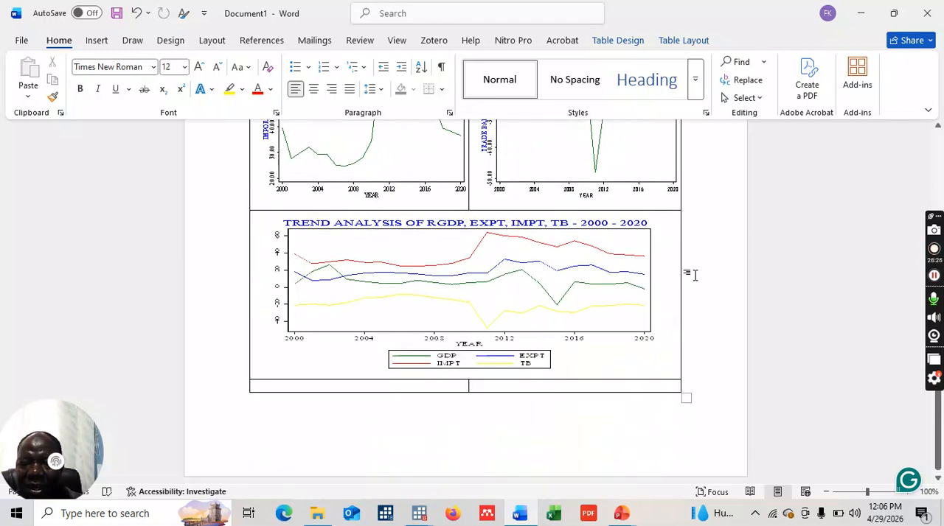
{"action": "left_click", "coordinate": [336, 386]}
{"action": "left_click", "coordinate": [338, 385]}
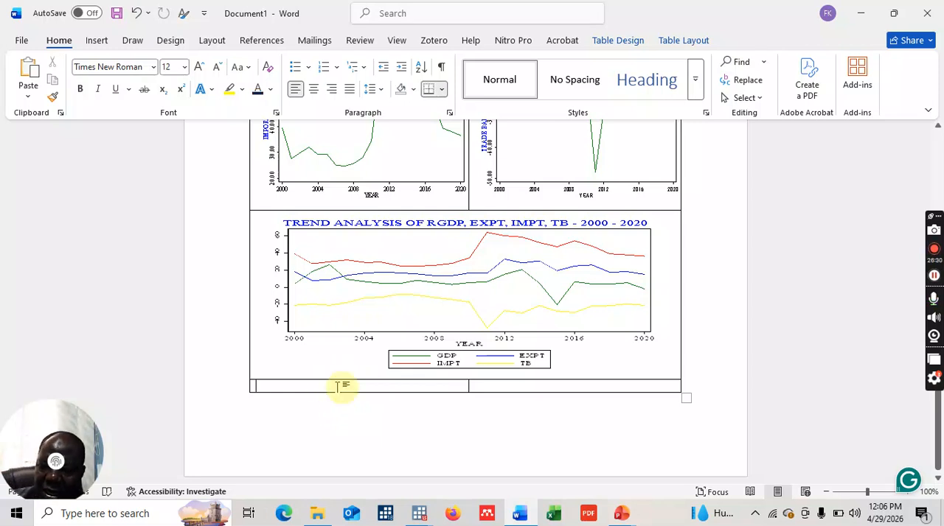
{"action": "type", "text": "sour"}
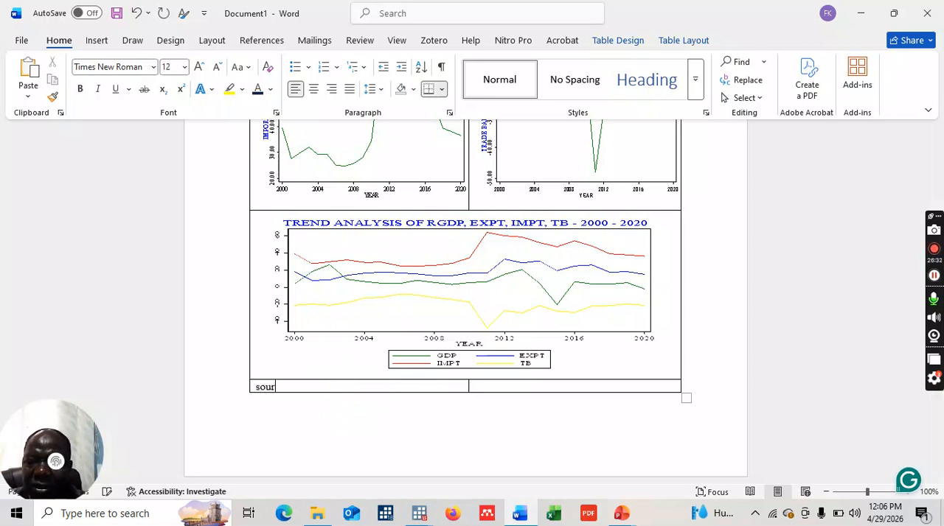
{"action": "type", "text": "ce:"}
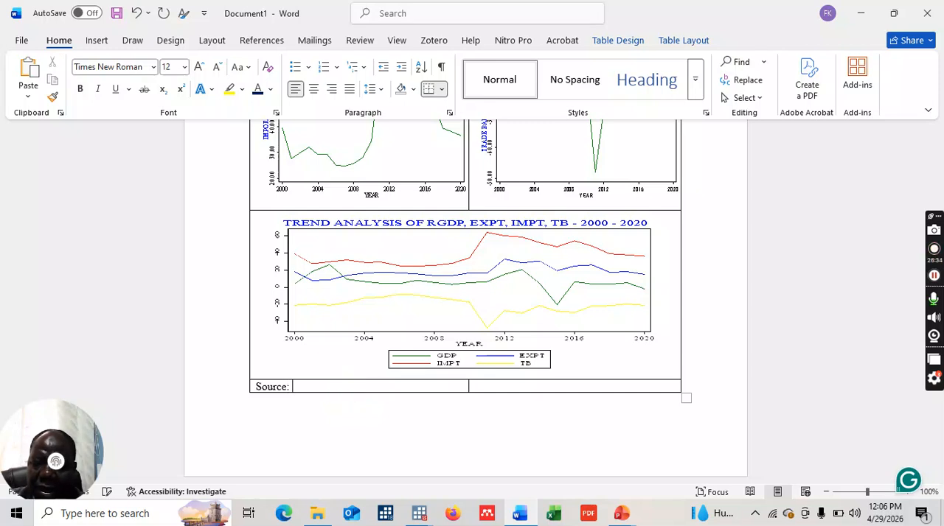
{"action": "left_click", "coordinate": [337, 386]}
{"action": "type", "text": "W"}
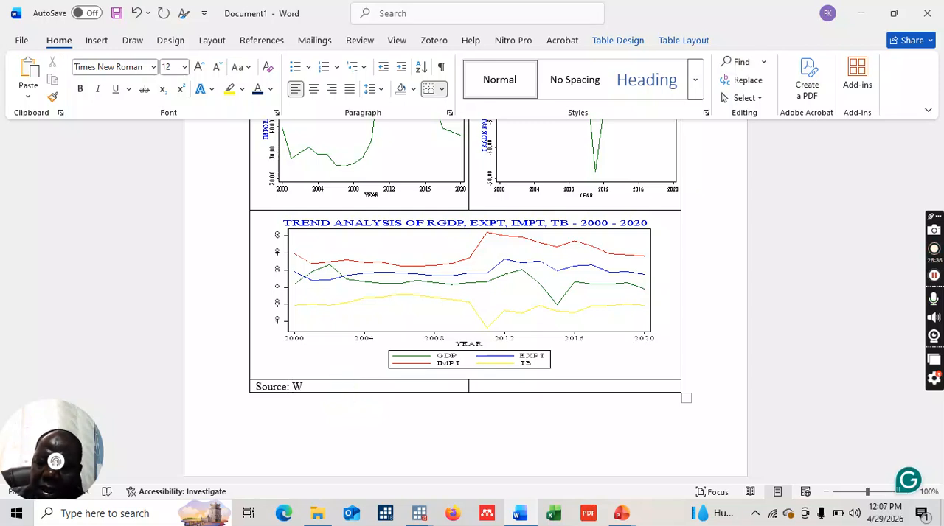
{"action": "type", "text": "DI-IMF"}
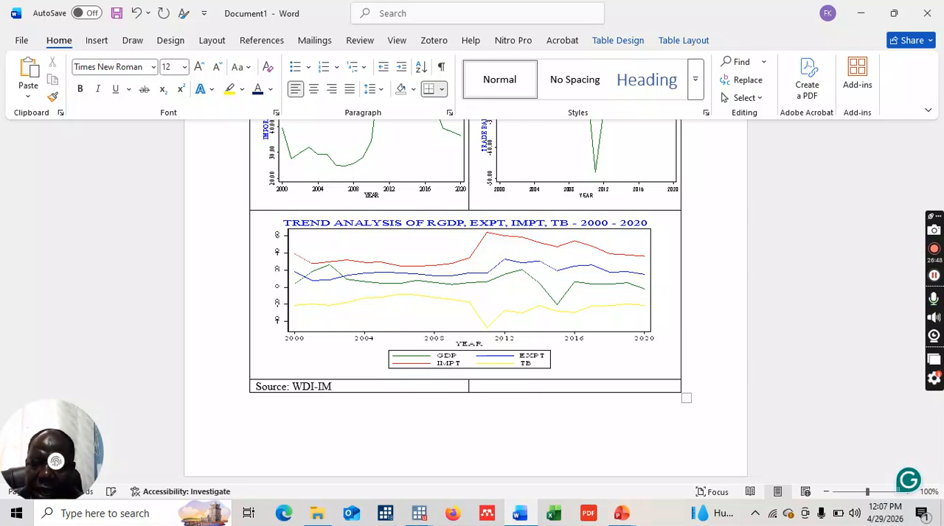
{"action": "left_click", "coordinate": [339, 386]}
{"action": "type", "text": "Database"}
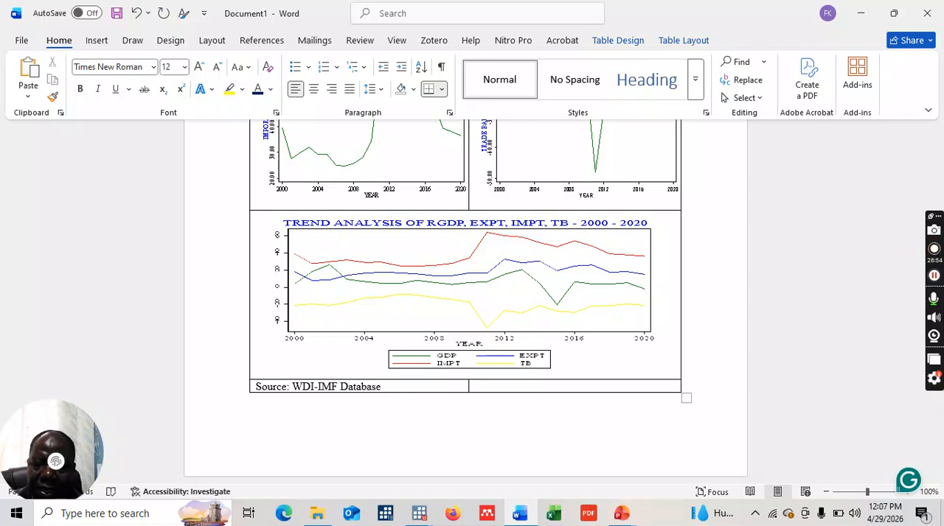
{"action": "left_click", "coordinate": [258, 388]}
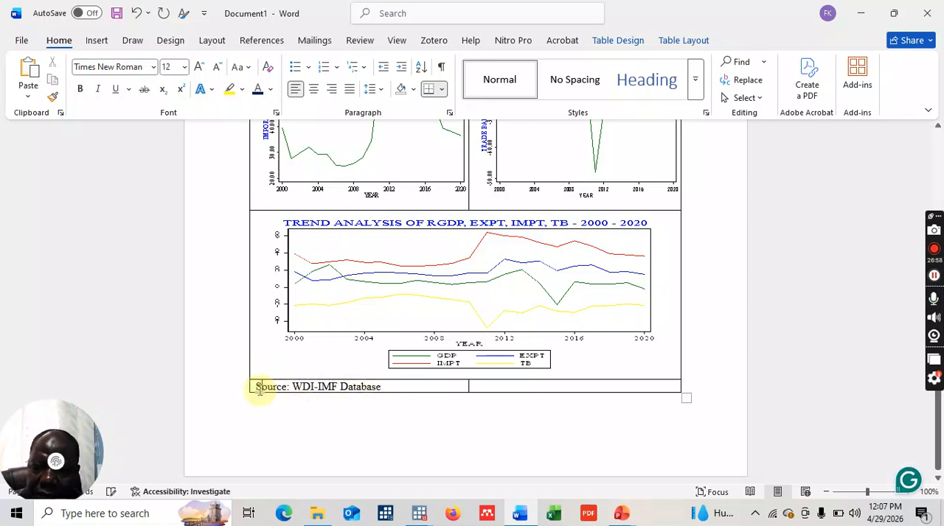
{"action": "left_click_drag", "start_coordinate": [261, 386], "coordinate": [541, 396]}
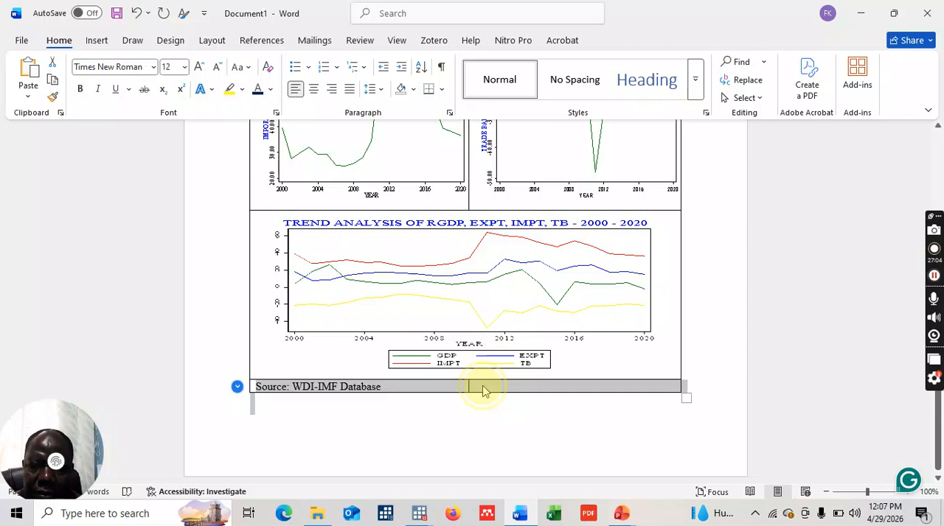
{"action": "right_click", "coordinate": [483, 390]}
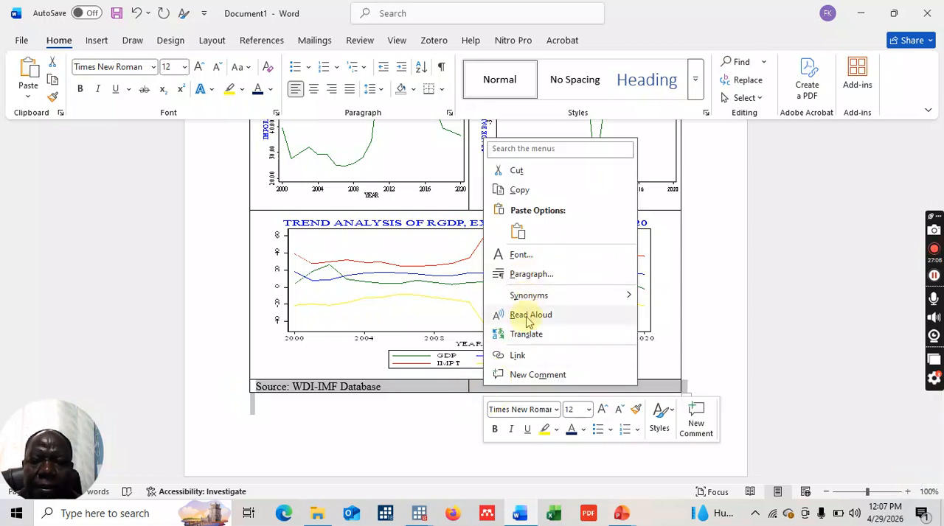
{"action": "left_click", "coordinate": [402, 391]}
{"action": "left_click", "coordinate": [395, 390]}
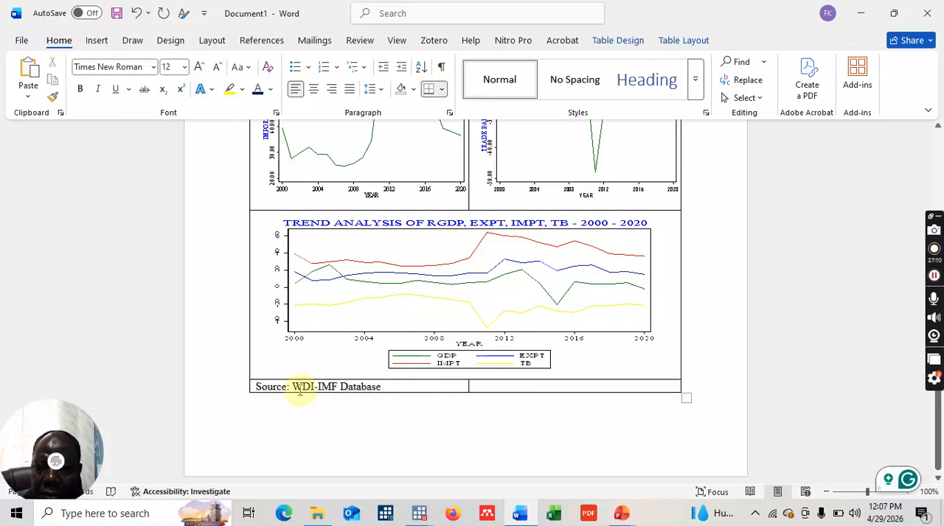
- Merge the two cells of the table's last row containing the source note
{"action": "left_click_drag", "start_coordinate": [257, 386], "coordinate": [514, 384]}
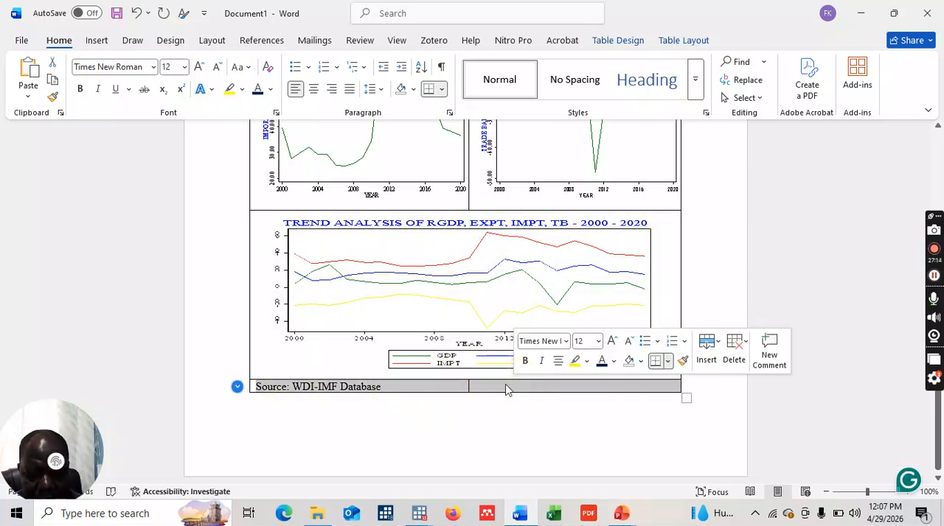
{"action": "right_click", "coordinate": [506, 390]}
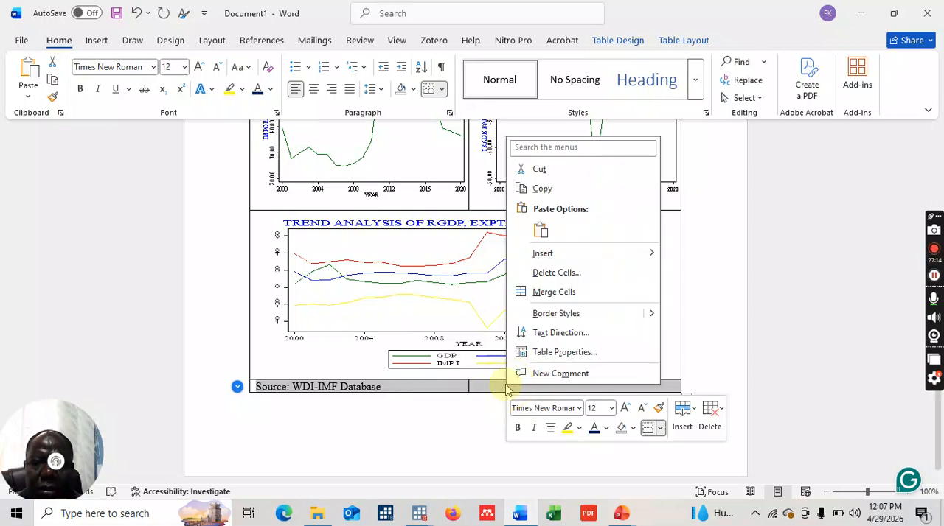
{"action": "left_click", "coordinate": [563, 293]}
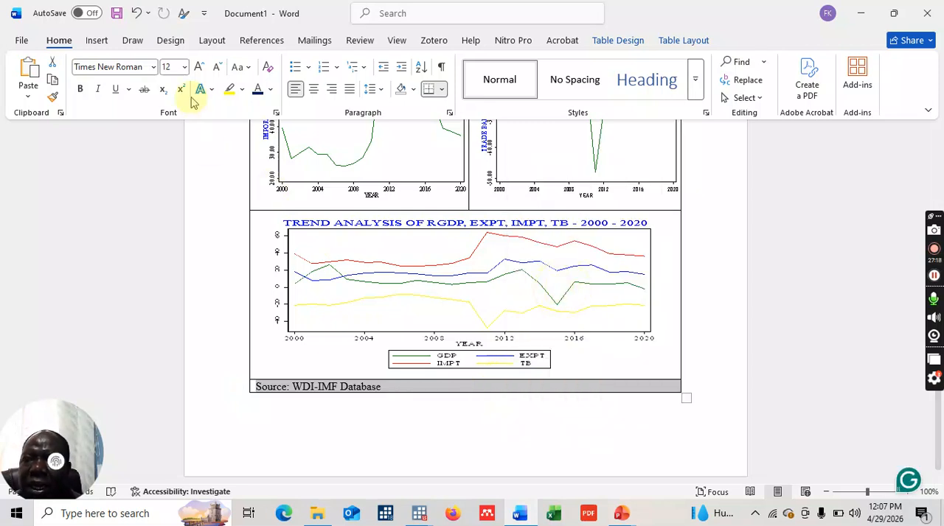
- Set the source note's font size to 9 and make the word "Source:" bold
{"action": "left_click", "coordinate": [185, 67]}
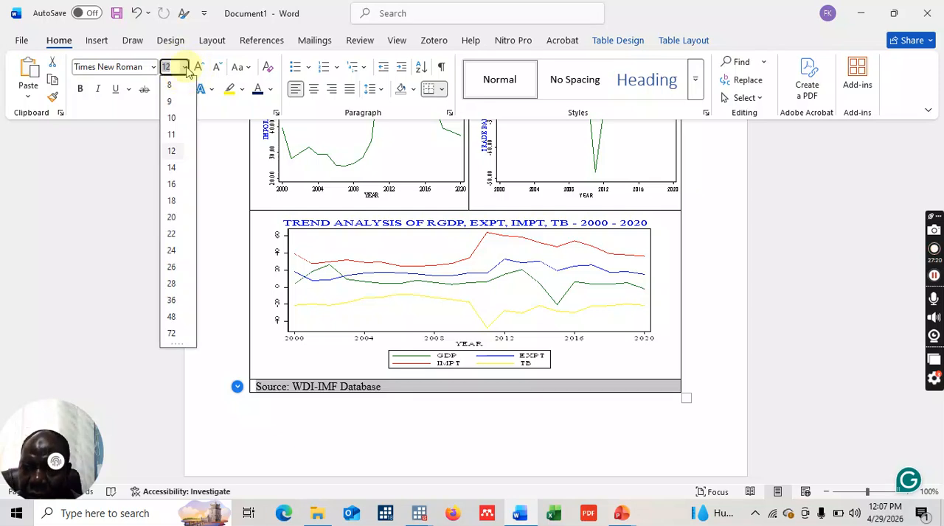
{"action": "left_click", "coordinate": [172, 104]}
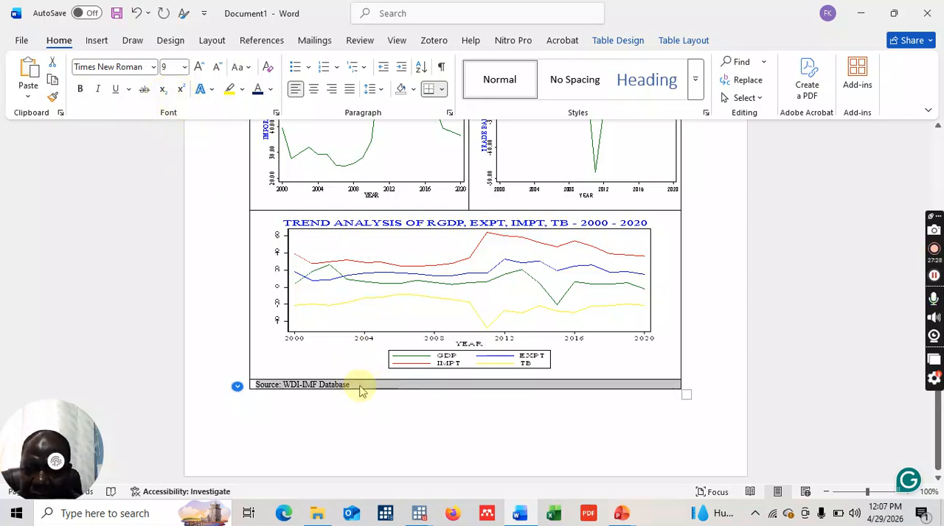
{"action": "left_click", "coordinate": [359, 389]}
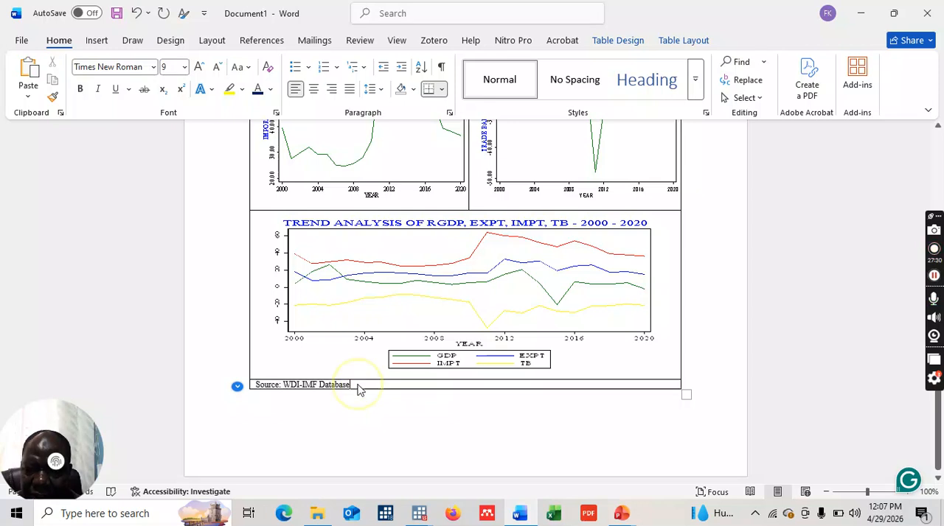
{"action": "left_click_drag", "start_coordinate": [359, 389], "coordinate": [265, 391]}
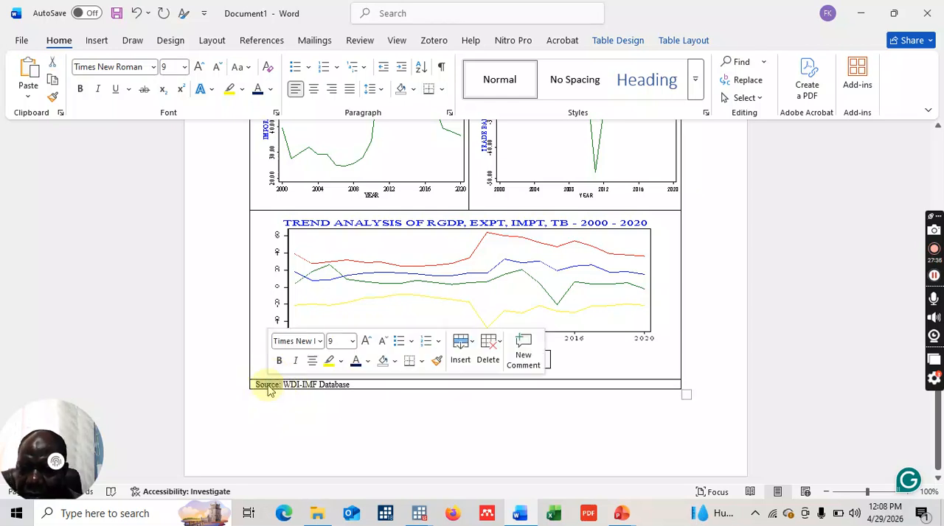
{"action": "key", "text": "ctrl+b"}
{"action": "left_click", "coordinate": [428, 420]}
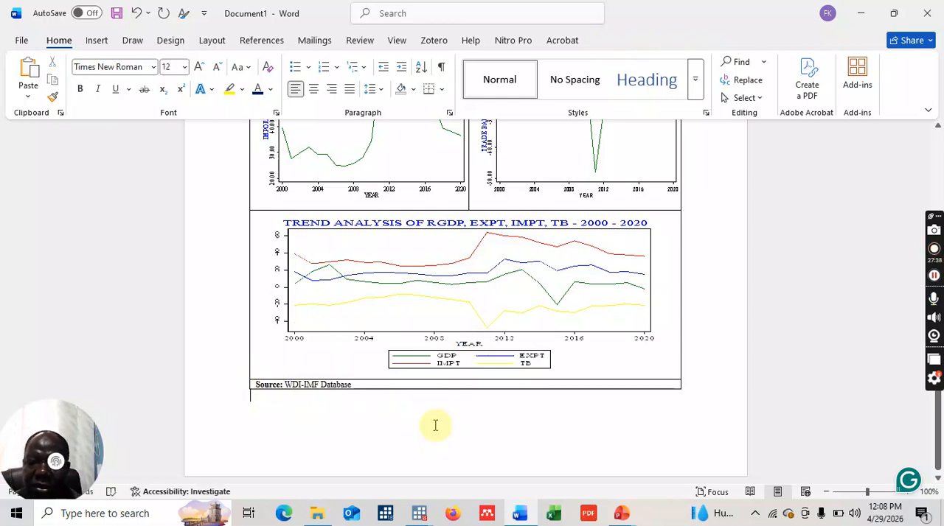
{"action": "scroll", "coordinate": [435, 425], "scroll_direction": "up", "scroll_amount": 5}
{"action": "scroll", "coordinate": [435, 428], "scroll_direction": "up", "scroll_amount": 1}
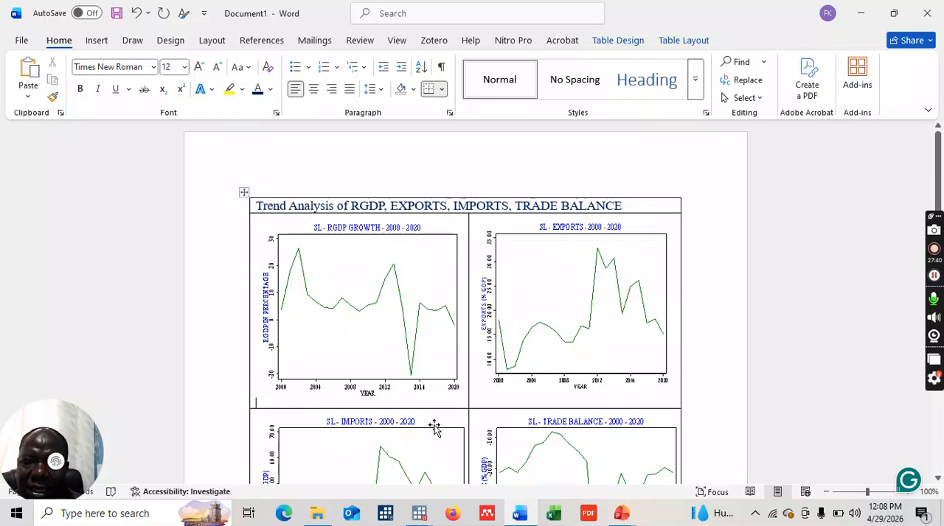
{"action": "scroll", "coordinate": [435, 428], "scroll_direction": "down", "scroll_amount": 8}
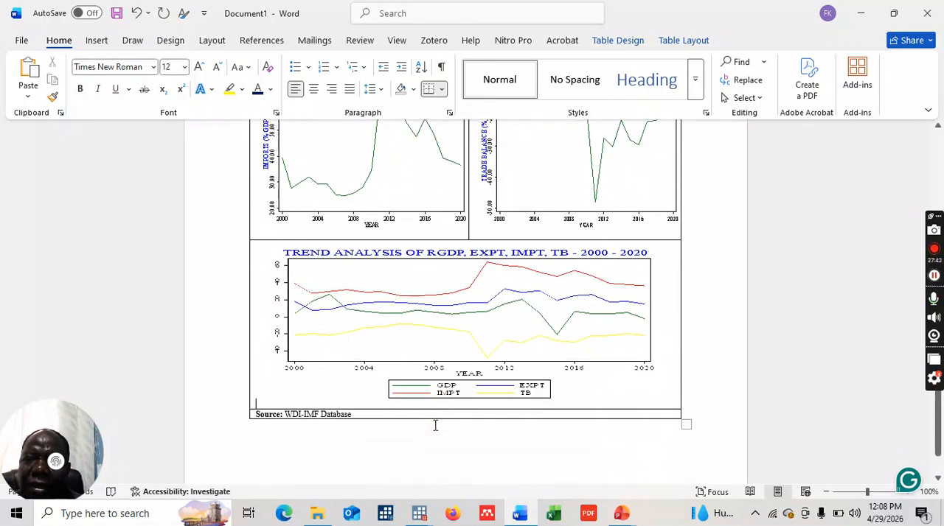